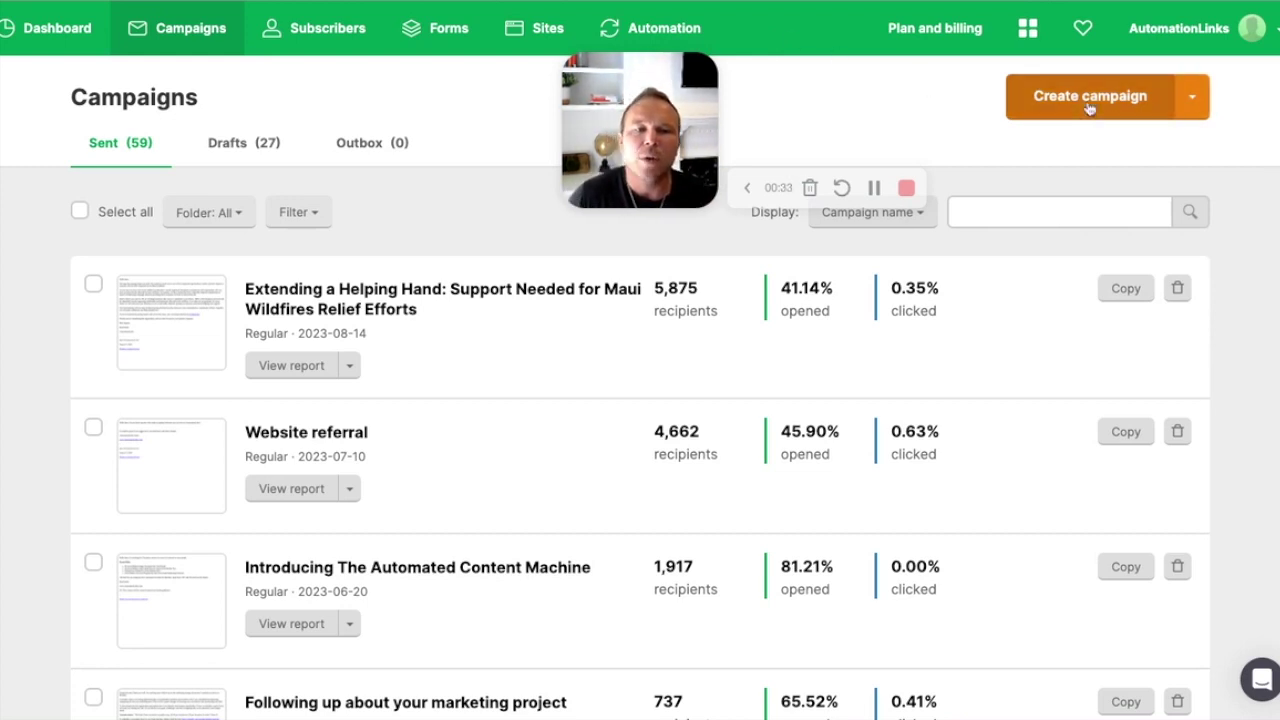
Step: Create a new regular campaign and edit its name from 'First Newsletter1' to 'Newsletter 1'
click(1090, 100)
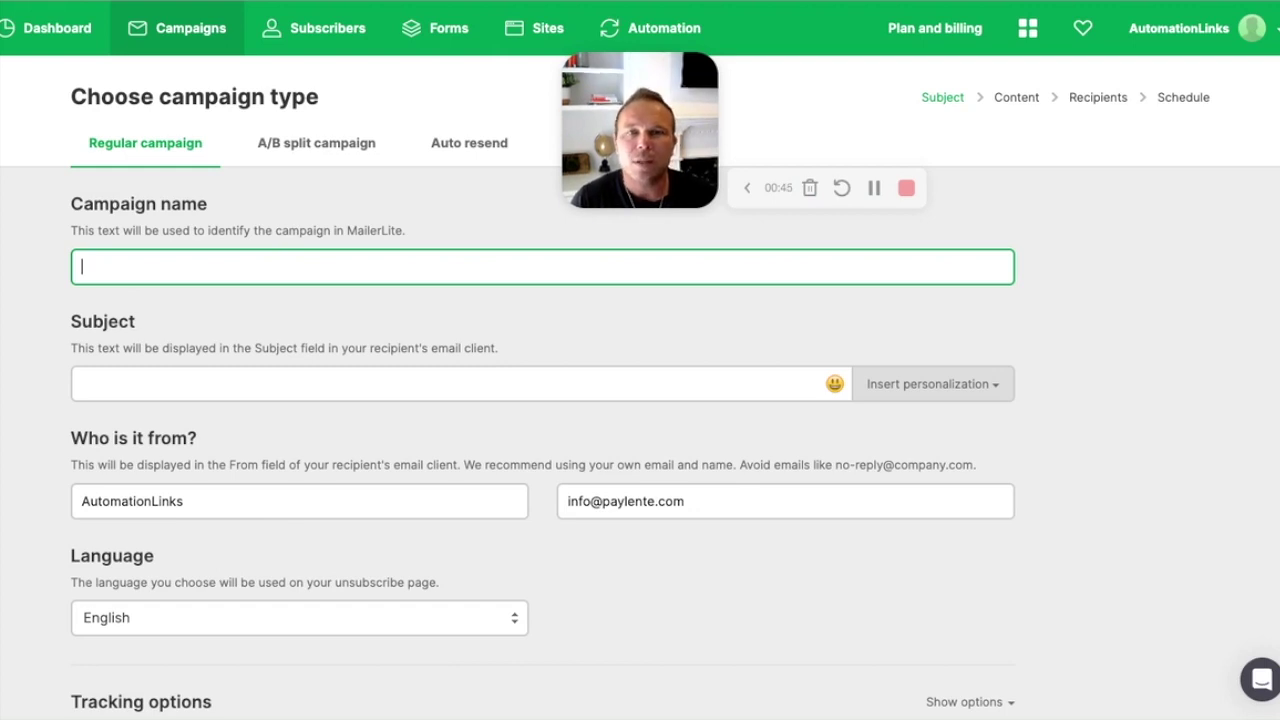
text(First)
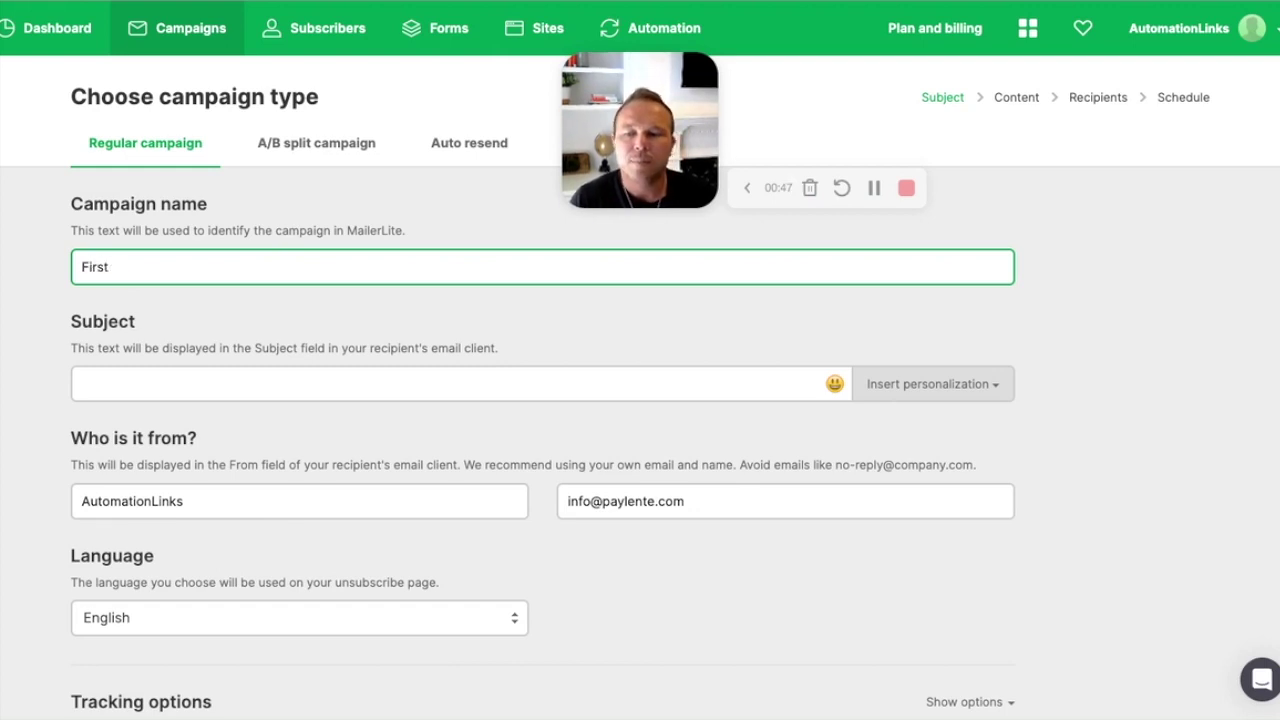
text( Newslette)
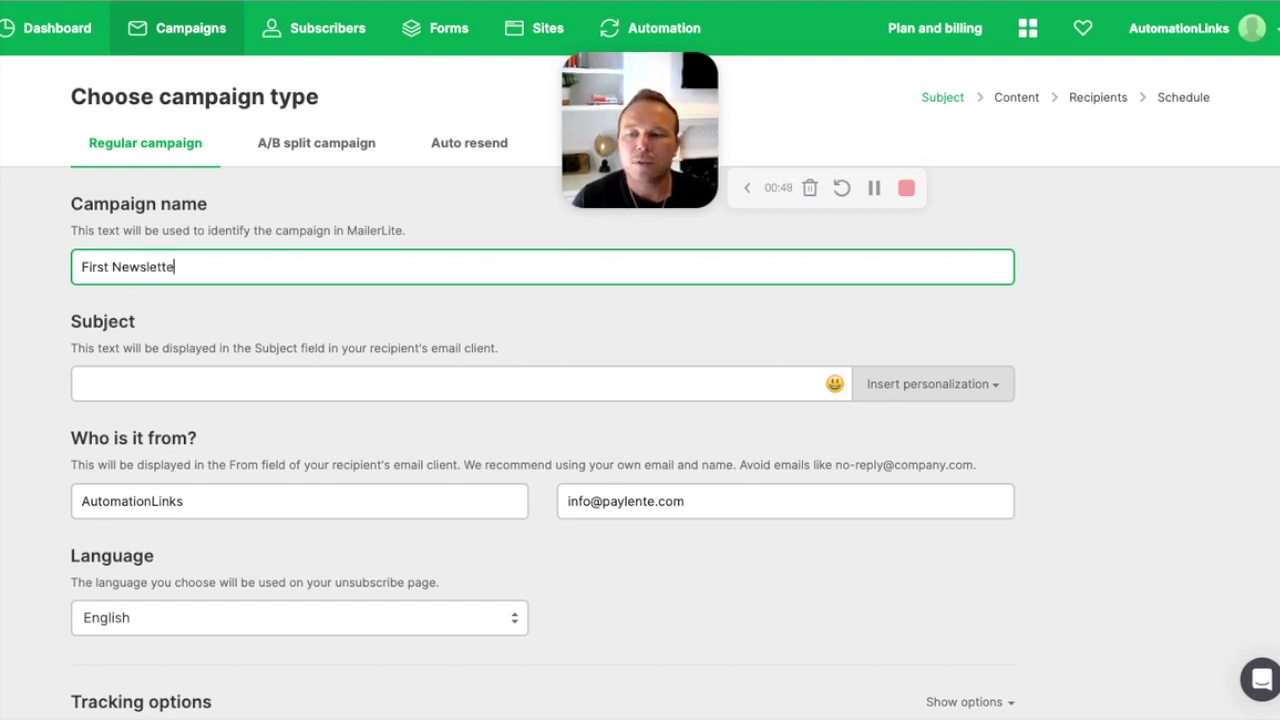
text(r1)
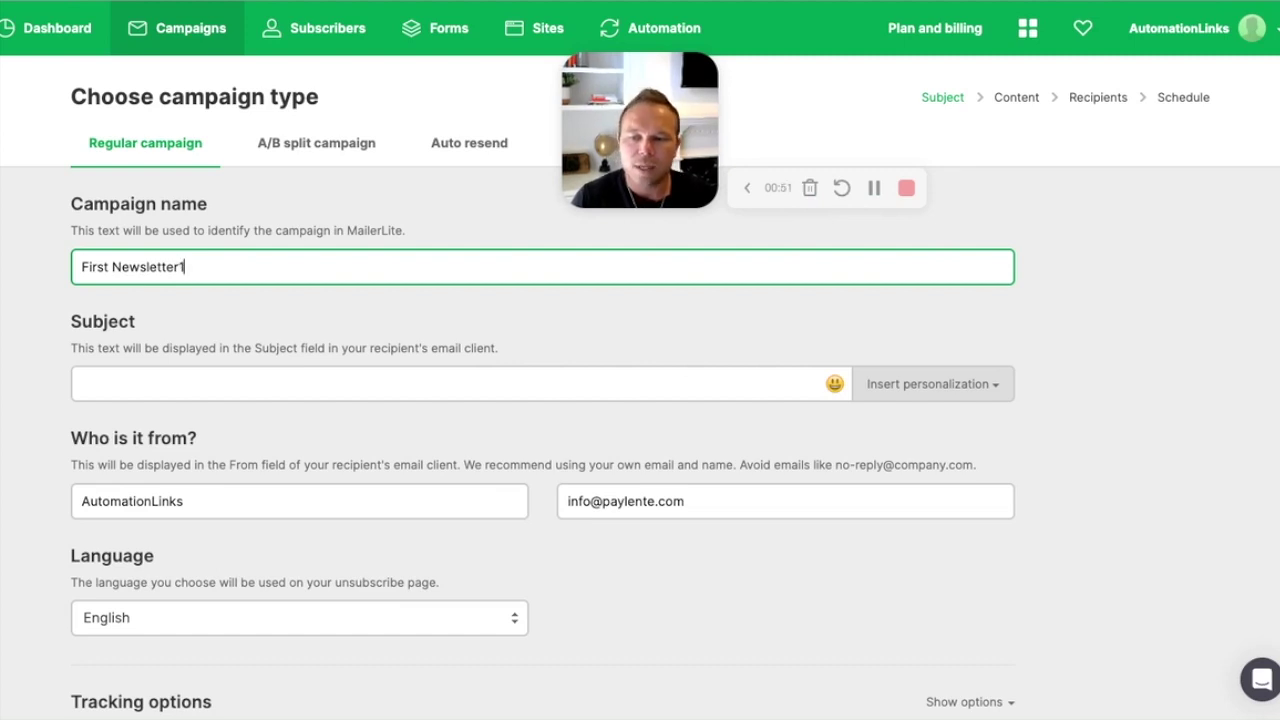
key(Left)
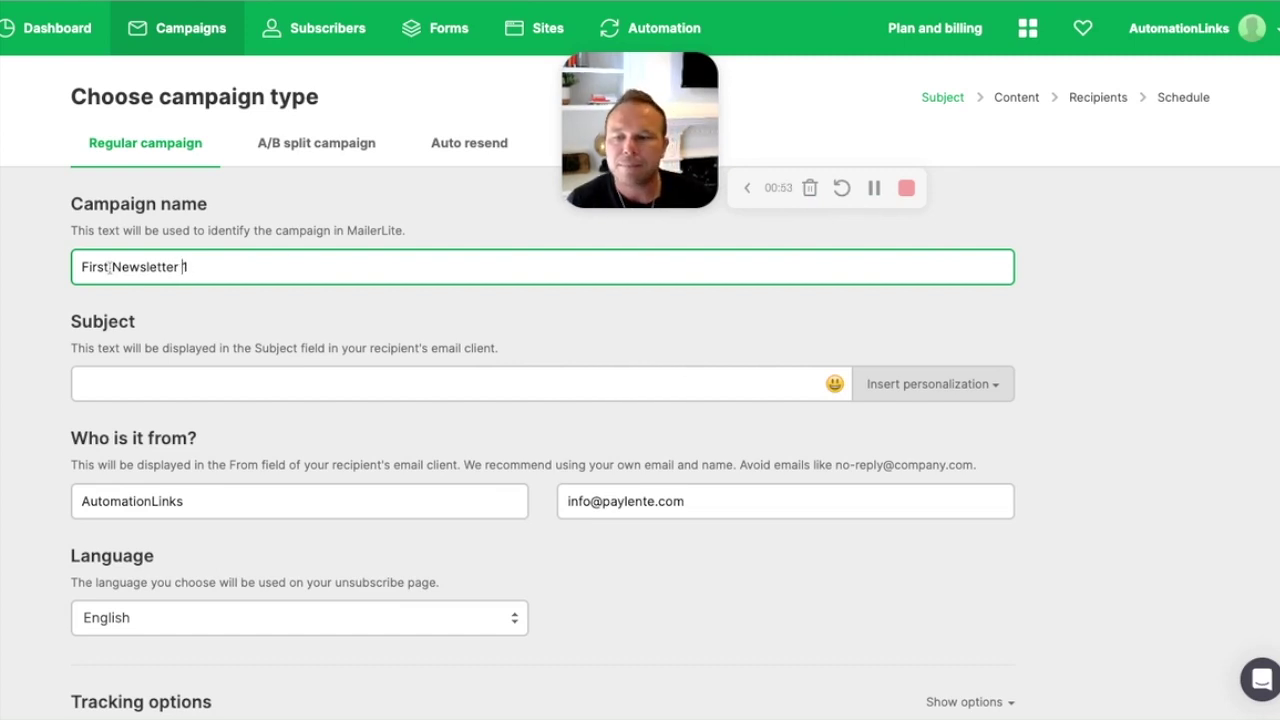
double_click(96, 267)
key(BackSpace)
click(254, 386)
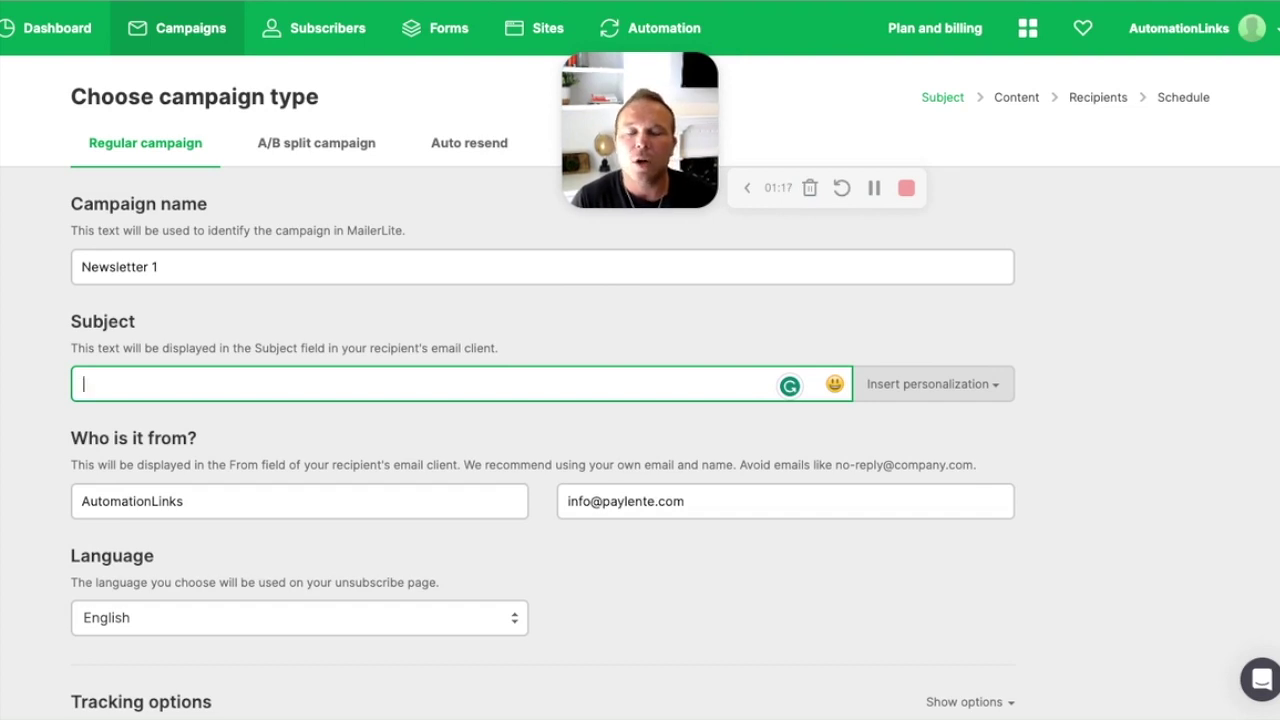
Step: Set the subject to 'Welcome to our weekly newsletter' followed by the Name personalization tag
text(Welc)
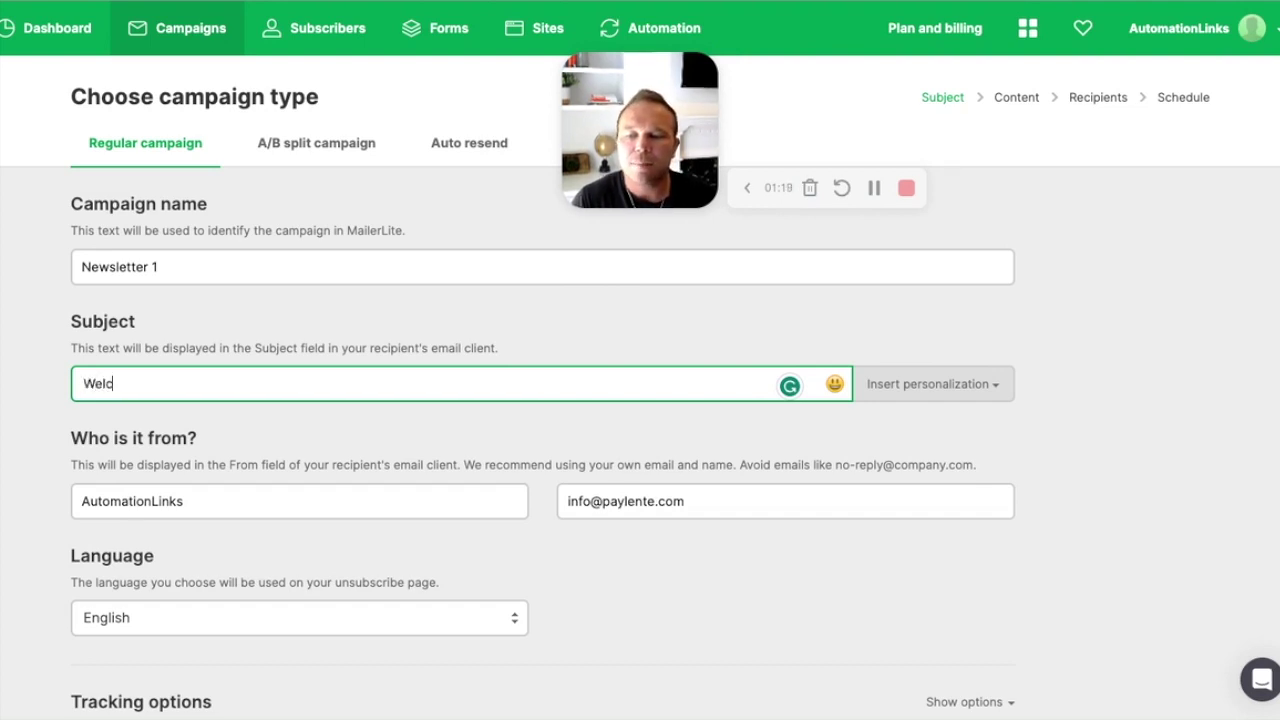
text(ome to our weely new)
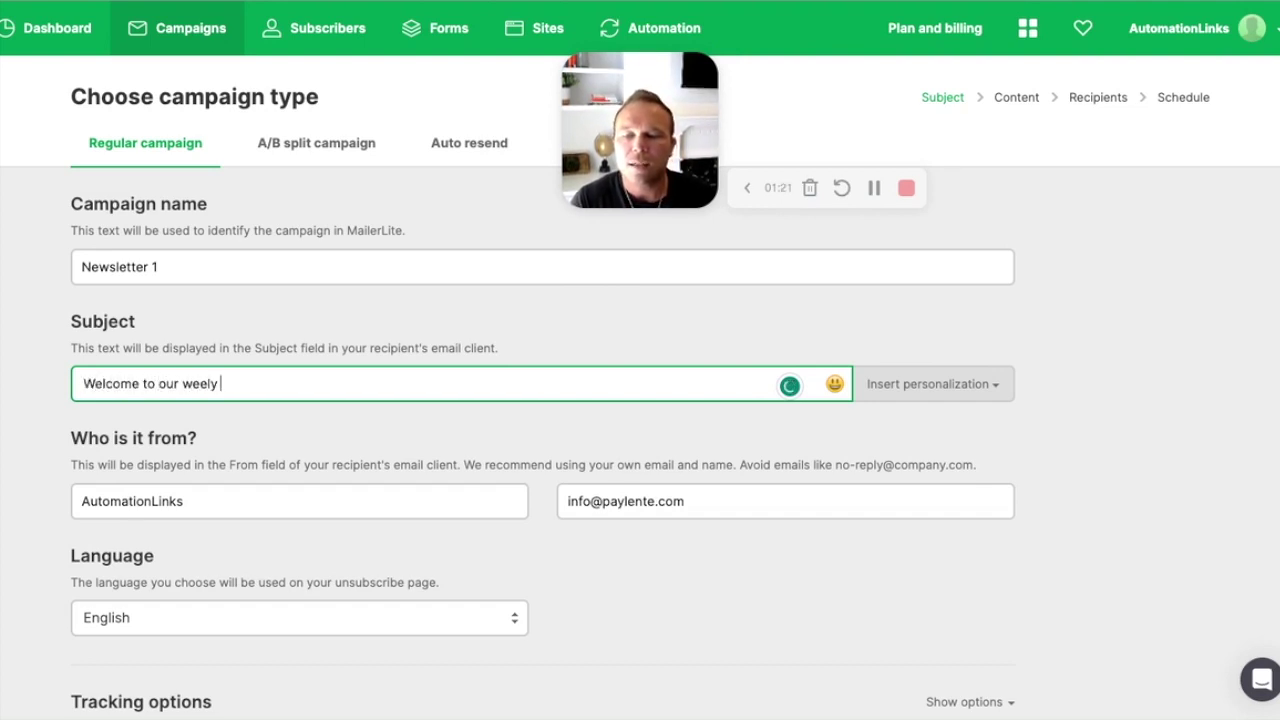
key(BackSpace)
key(BackSpace)
key(BackSpace)
key(BackSpace)
key(BackSpace)
key(BackSpace)
text(k)
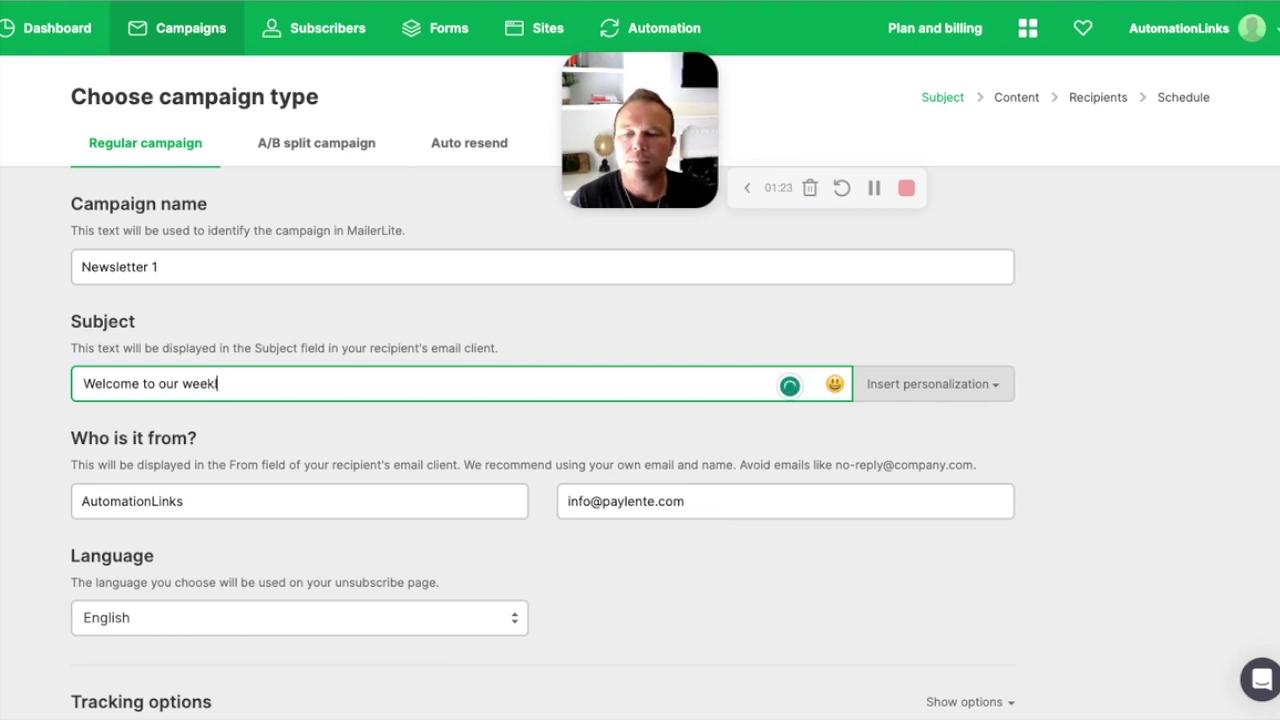
text(ly newsletter)
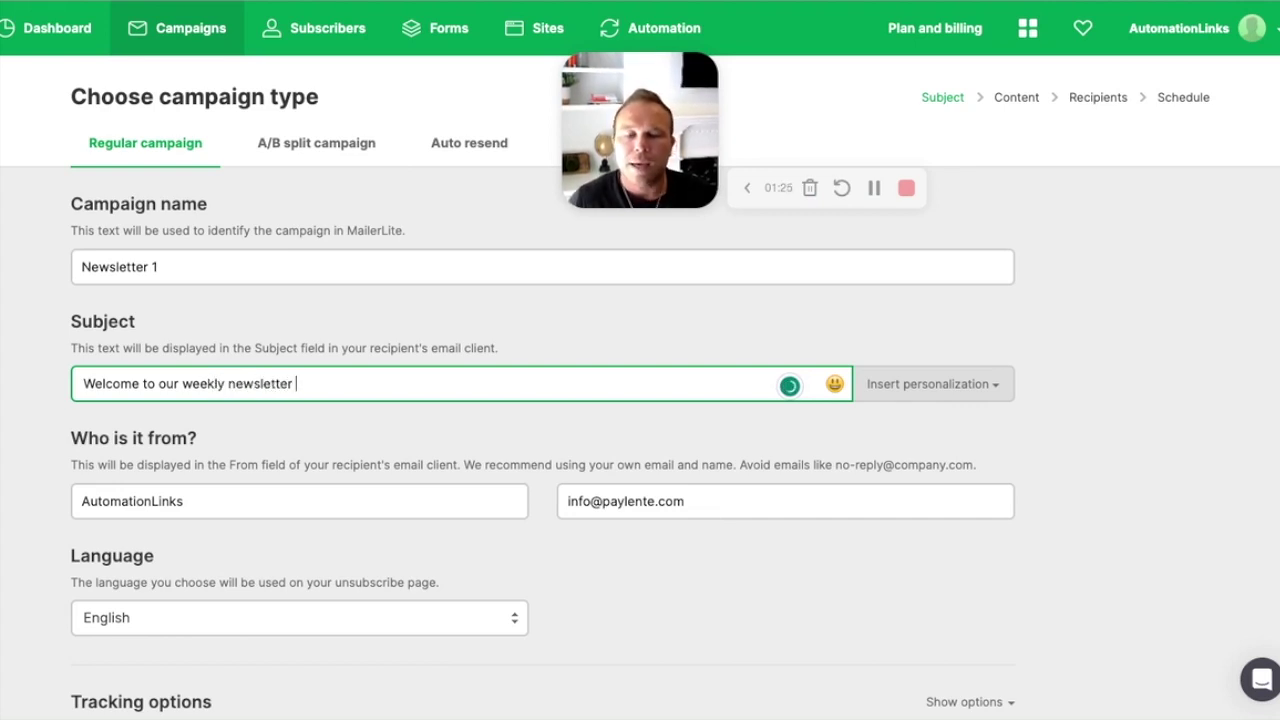
click(945, 384)
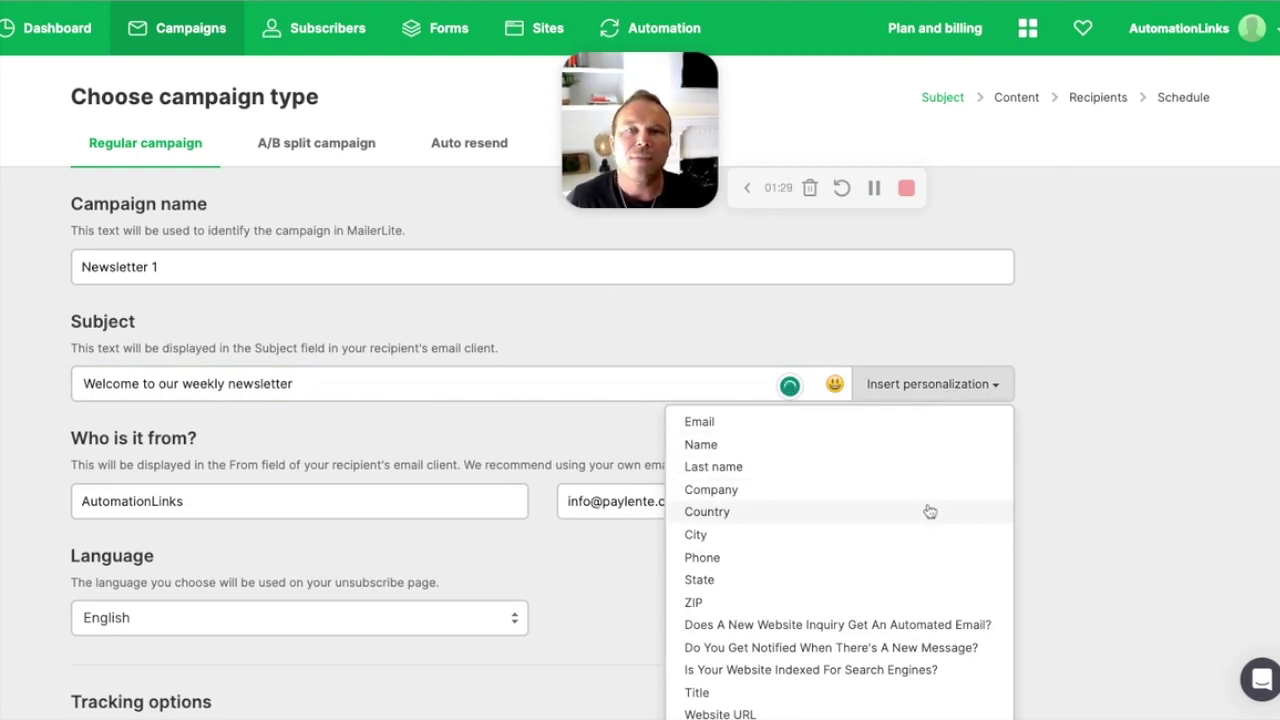
click(753, 448)
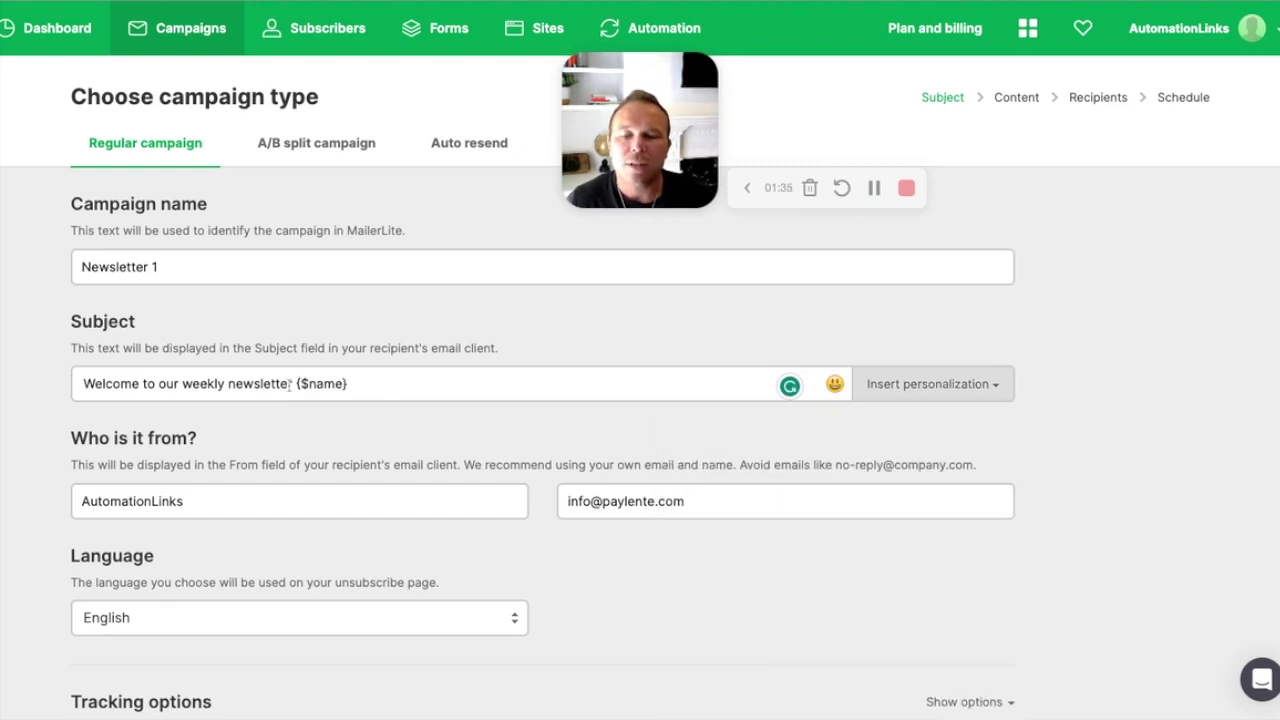
drag(297, 384, 375, 396)
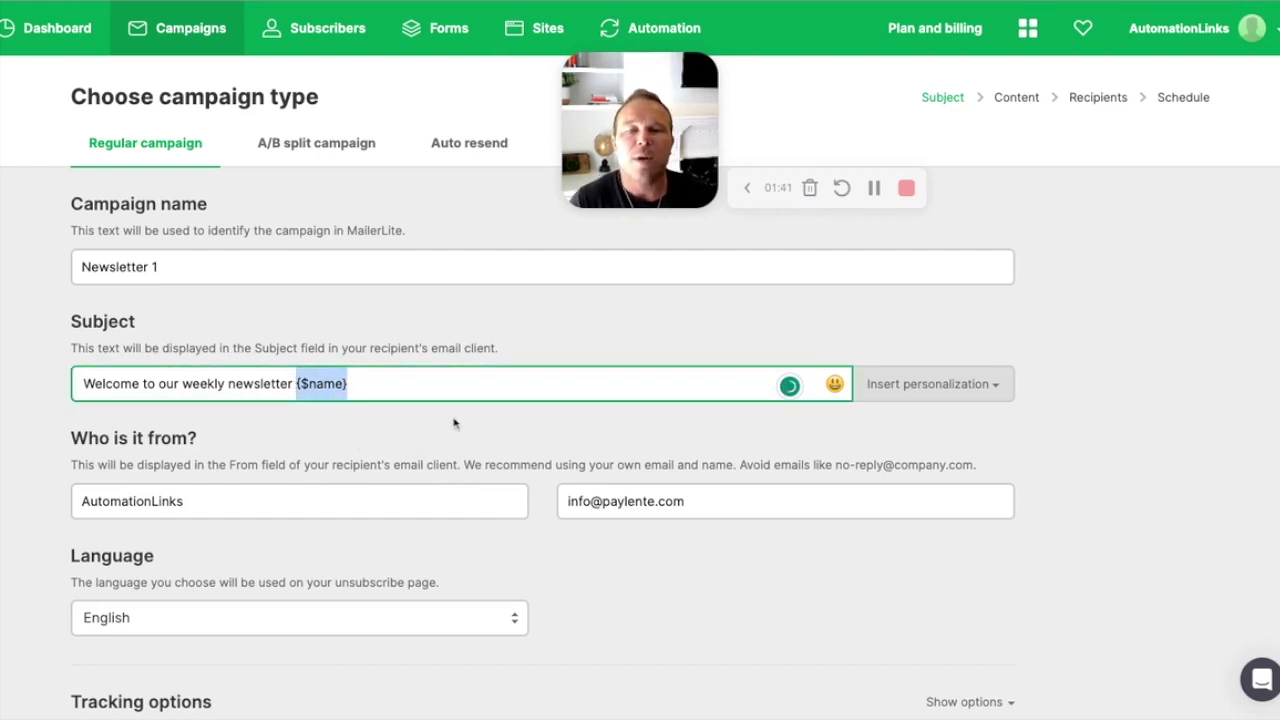
Step: Prefix the sender name with the sender's first name and a dash
click(83, 500)
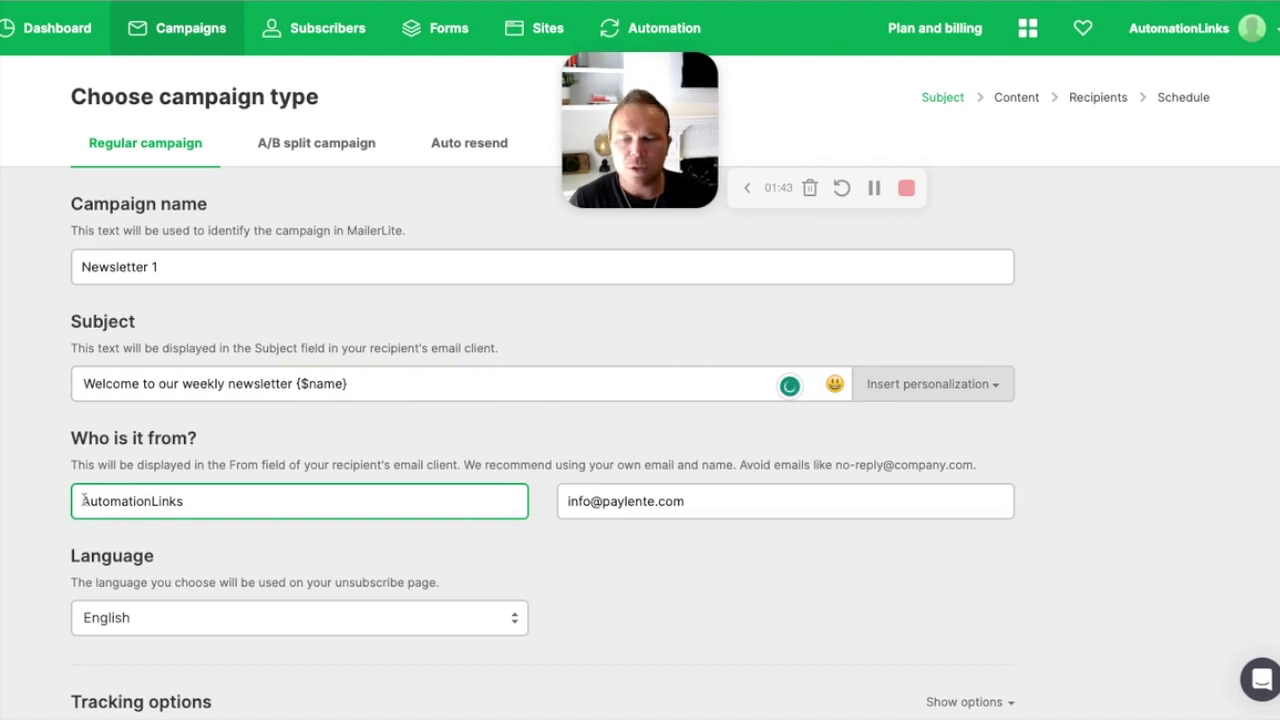
text(Brad -)
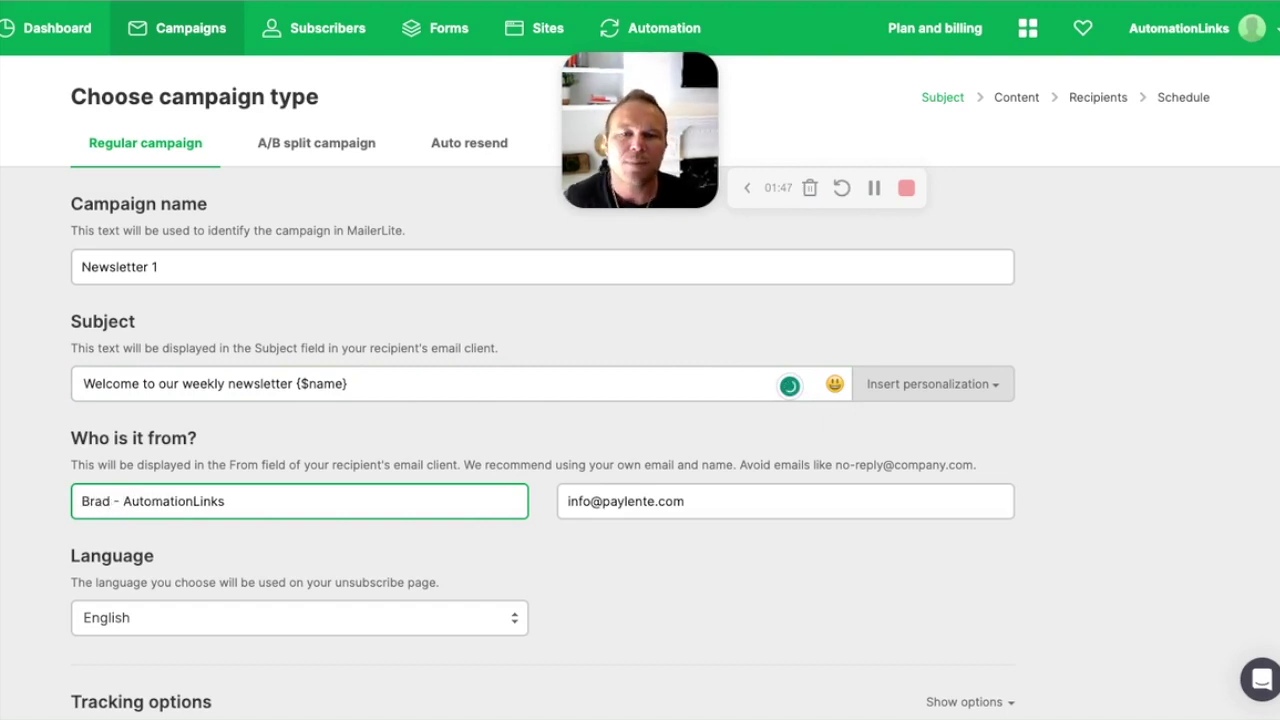
click(254, 436)
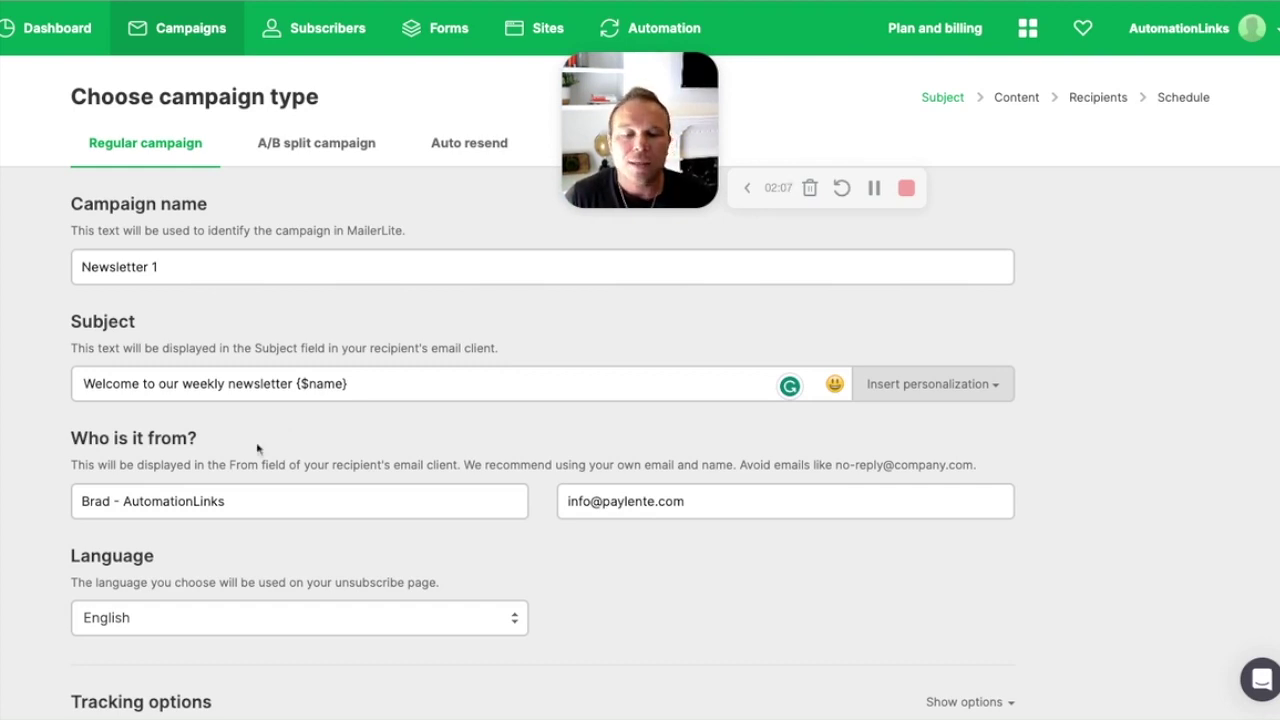
Step: Replace the sender email with the sender's automationlinks.com company address
triple_click(718, 501)
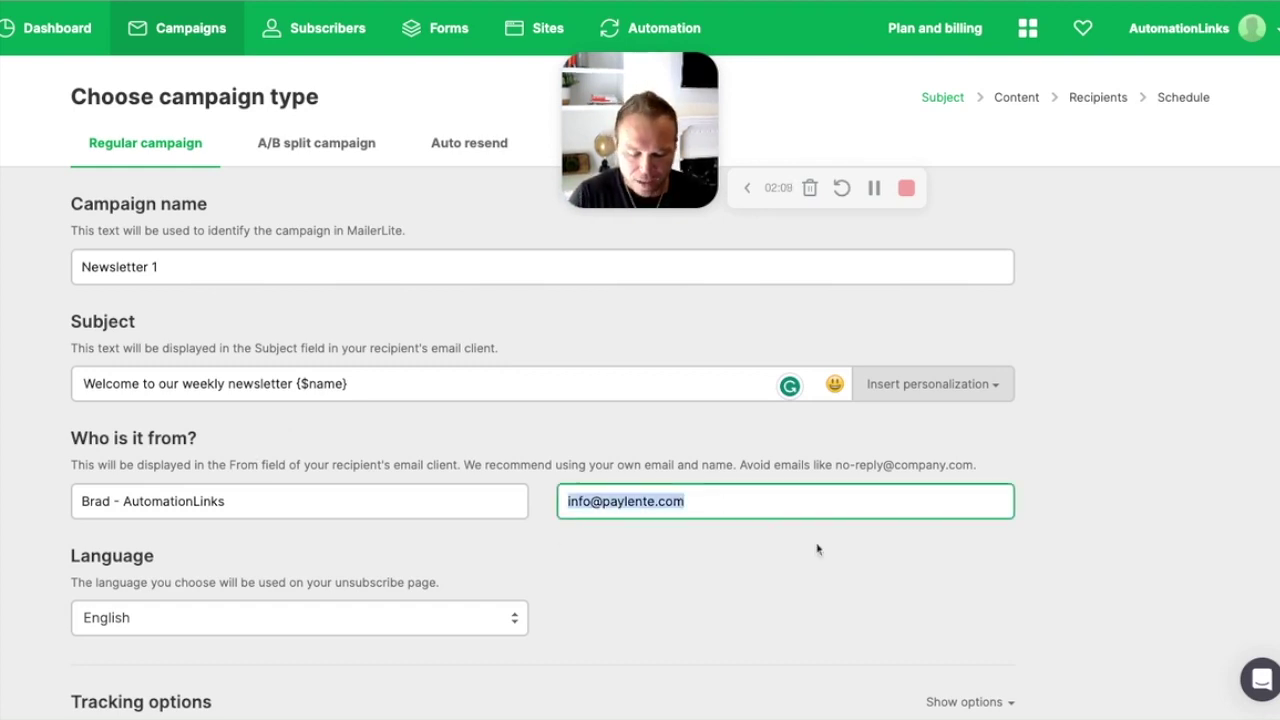
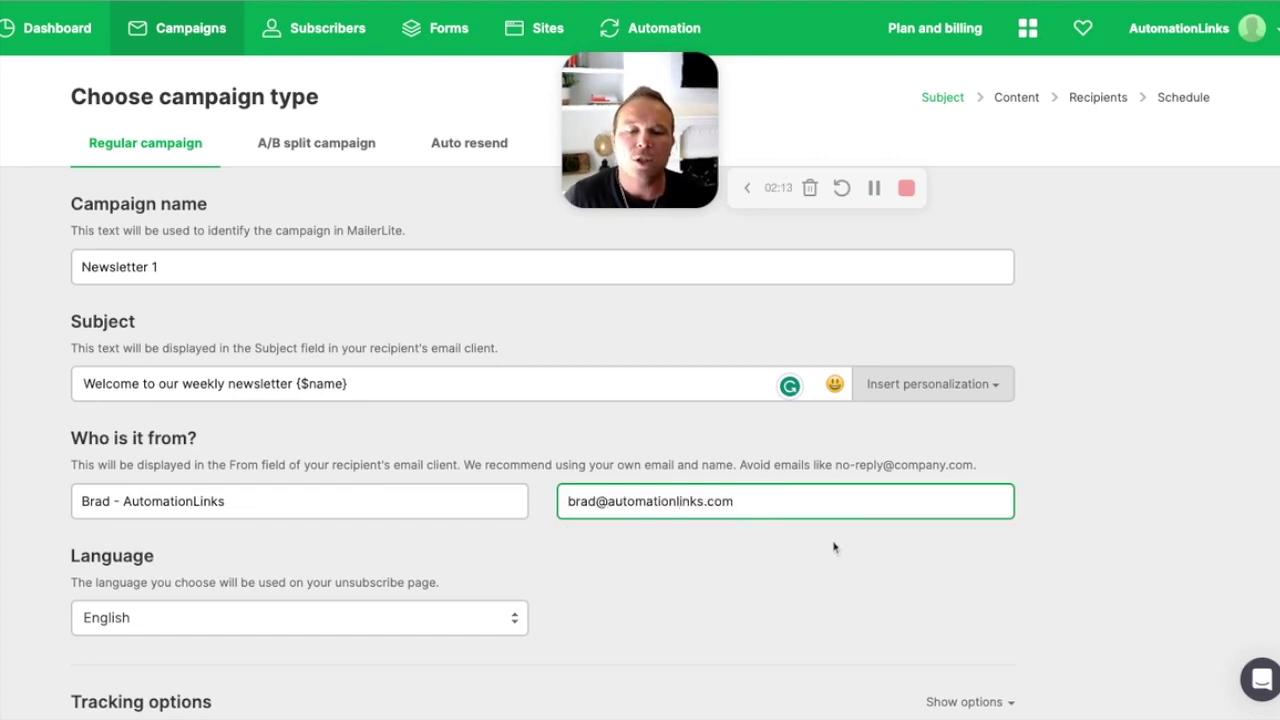
click(836, 463)
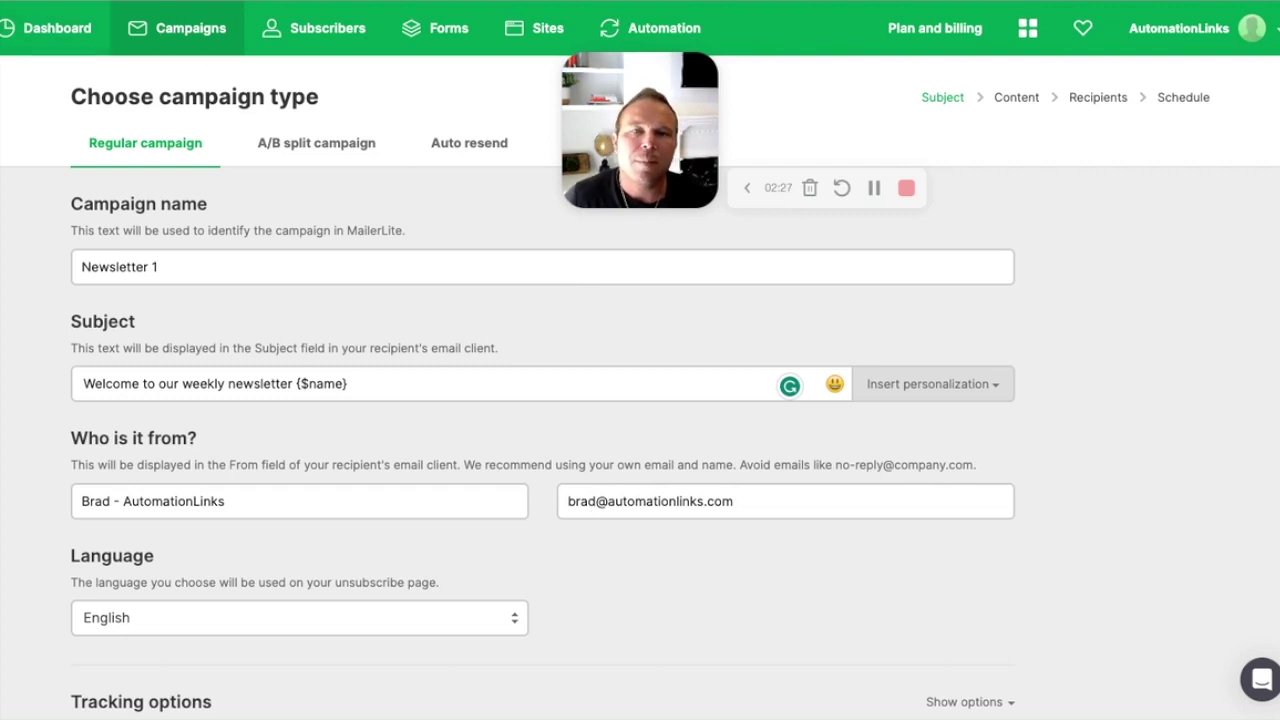
Step: Show the Tracking options and confirm open tracking is on and Google Analytics is off
scroll(309, 335, down, 3)
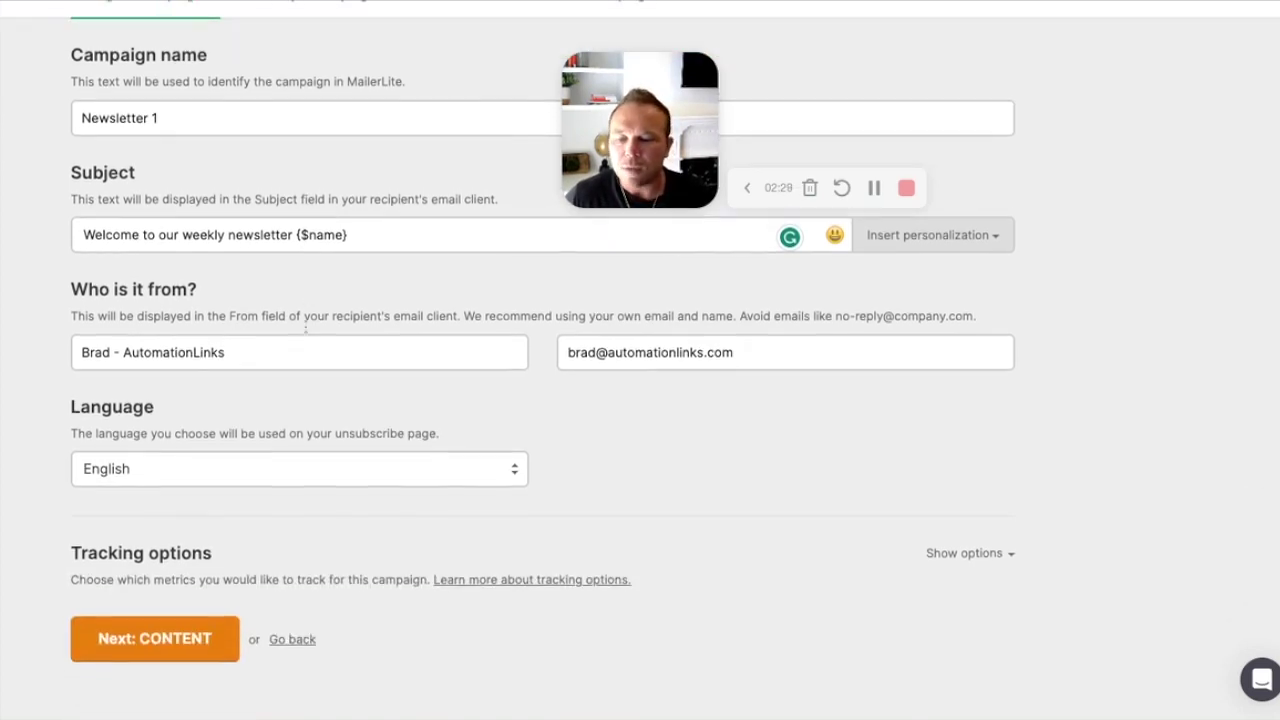
click(972, 556)
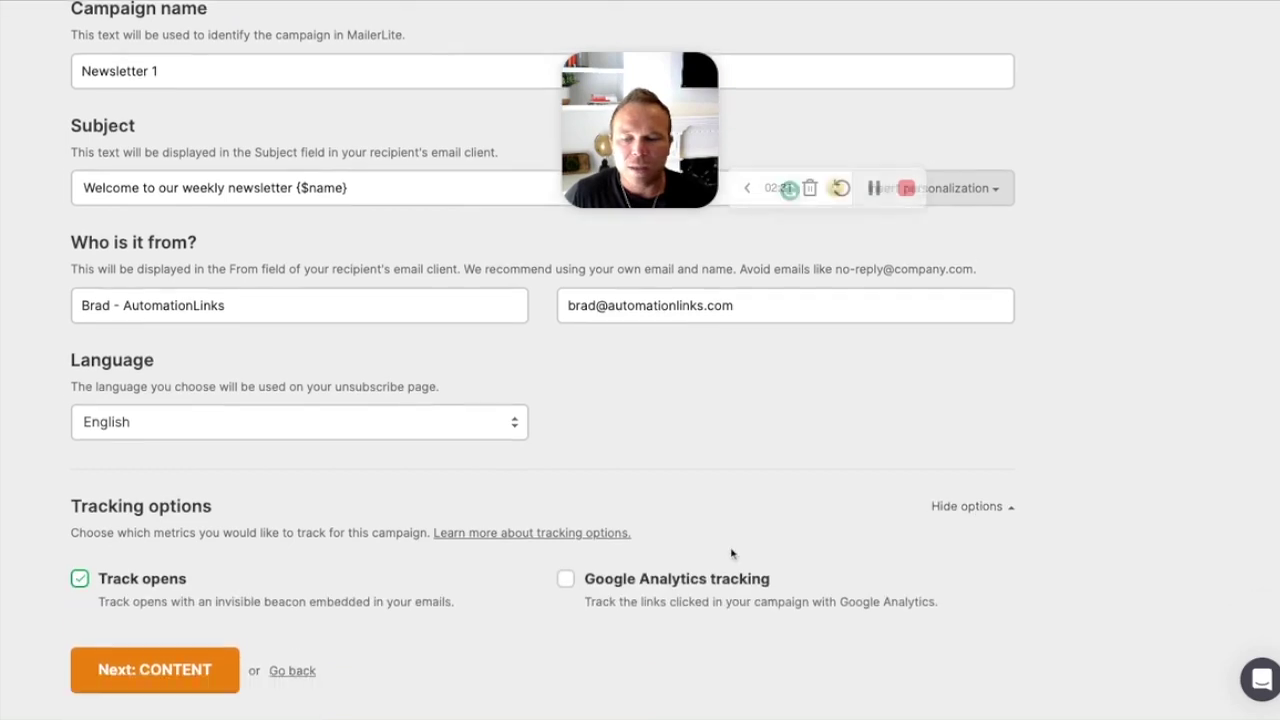
scroll(731, 551, down, 2)
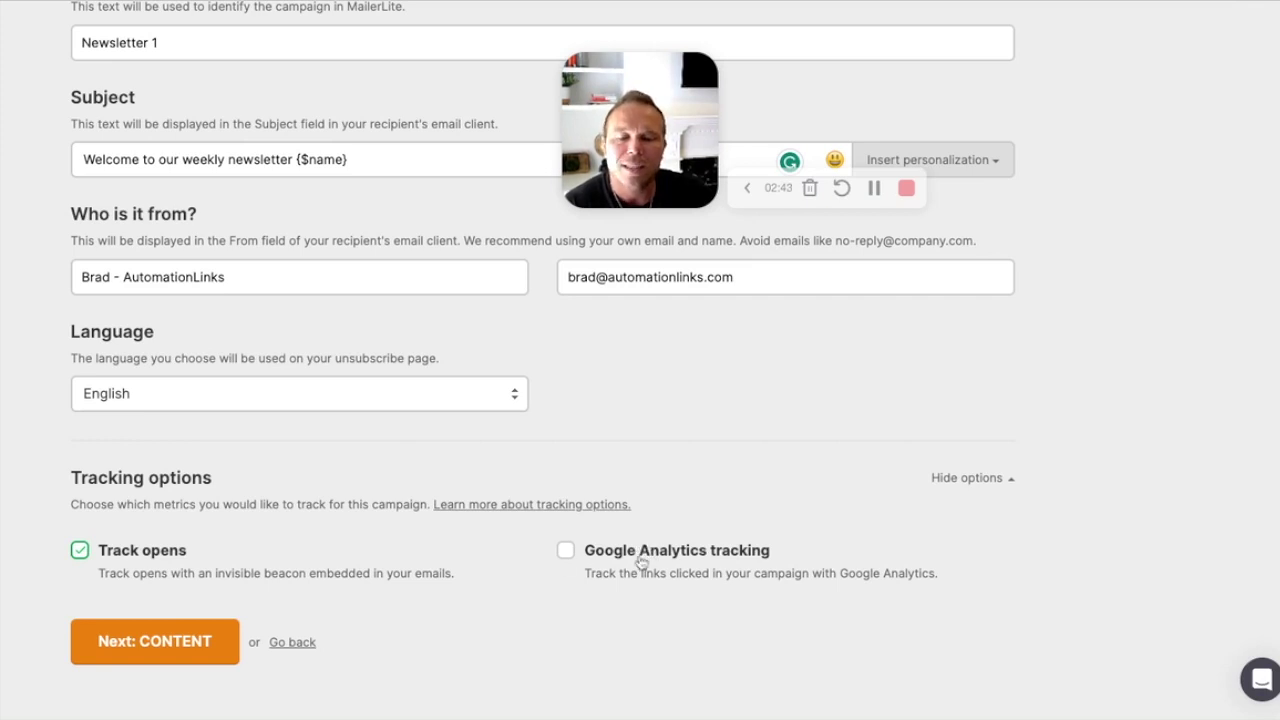
scroll(641, 561, up, 3)
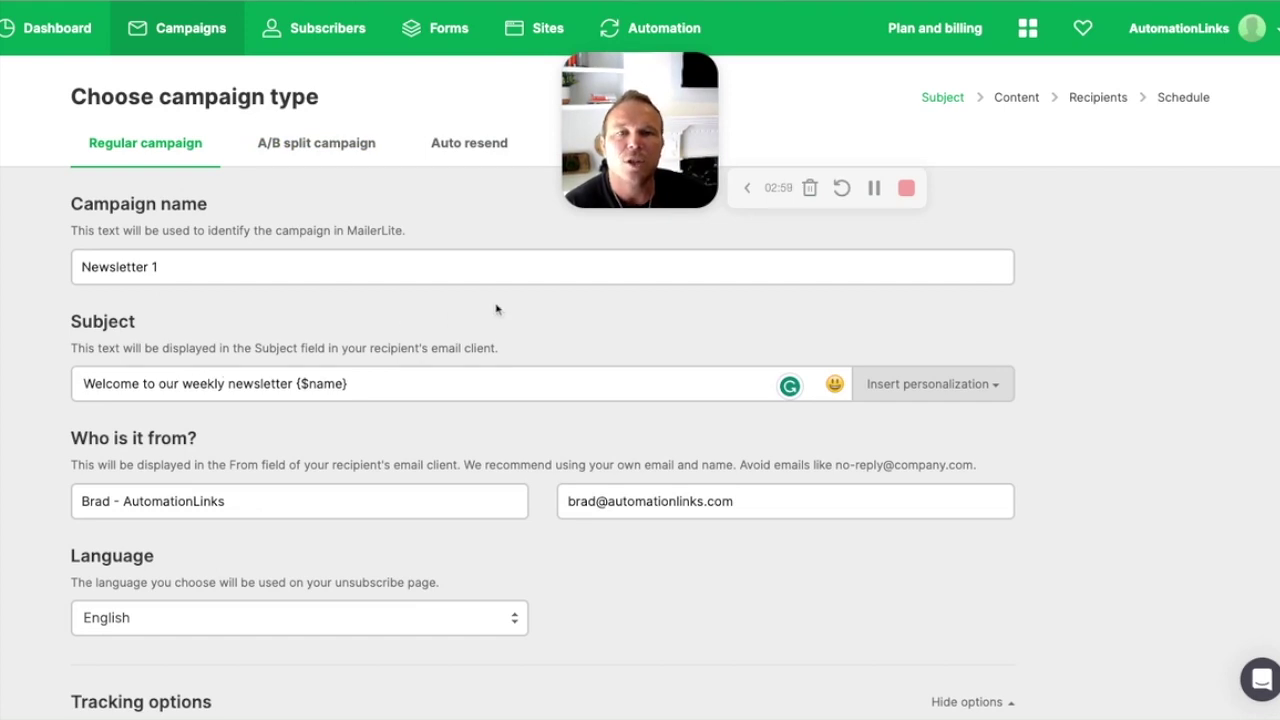
Step: Preview the A/B split test campaign setup
click(315, 150)
scroll(314, 147, up, 2)
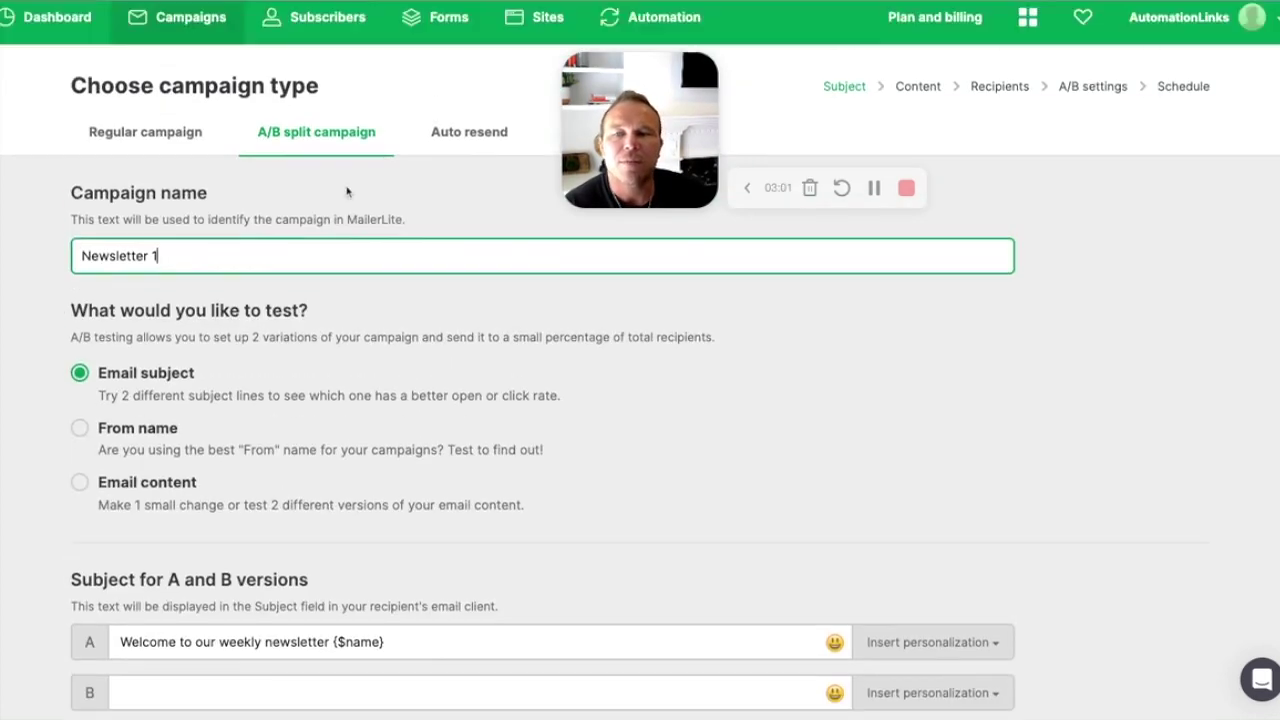
scroll(93, 214, down, 2)
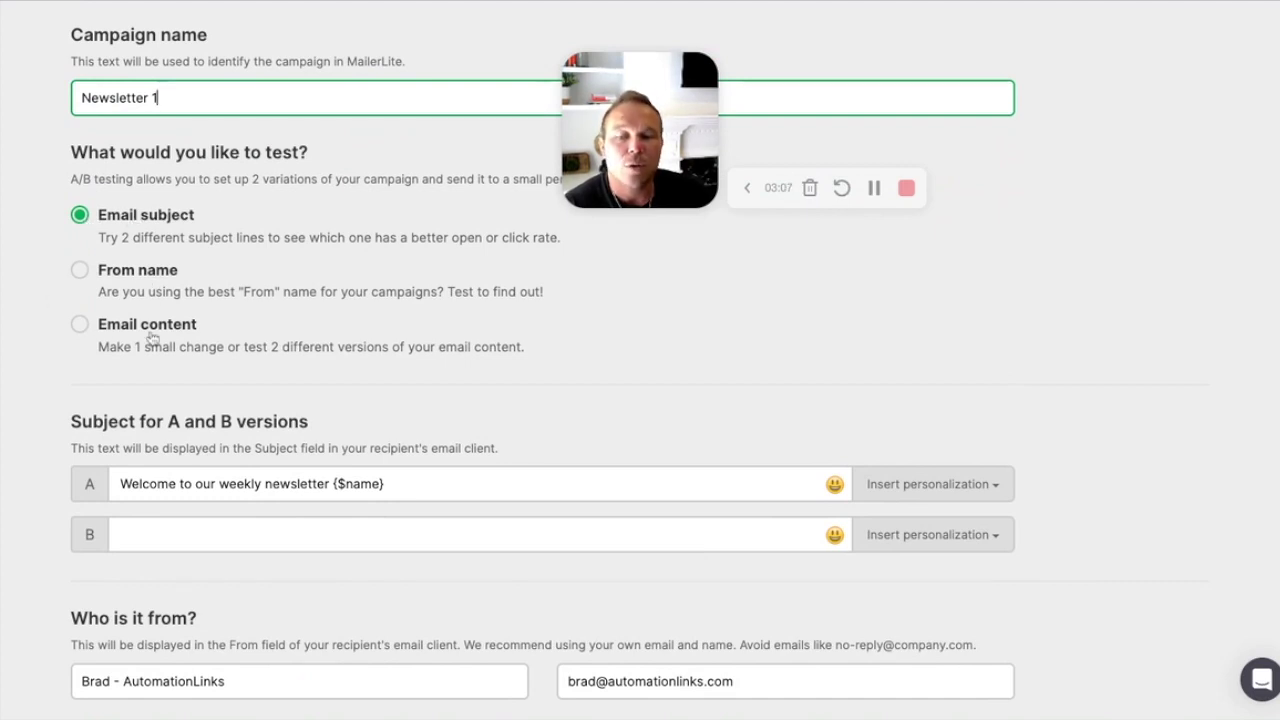
scroll(150, 335, down, 1)
scroll(153, 333, down, 1)
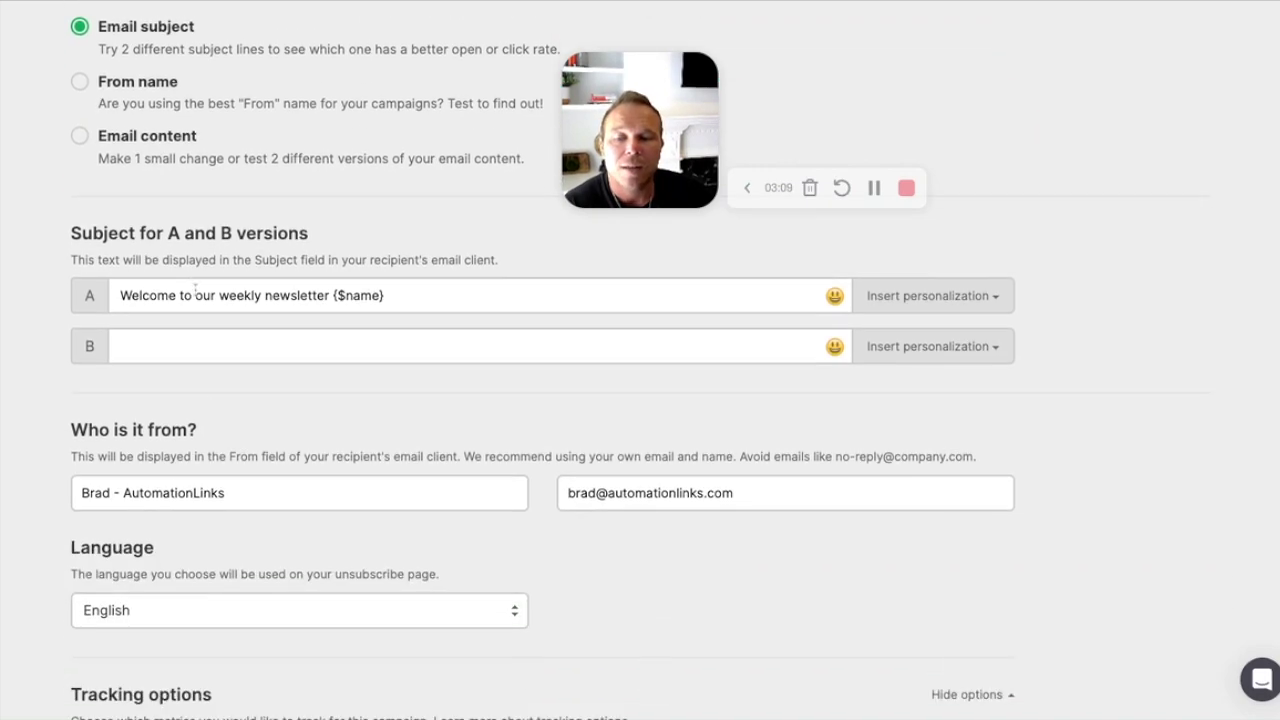
scroll(237, 363, down, 2)
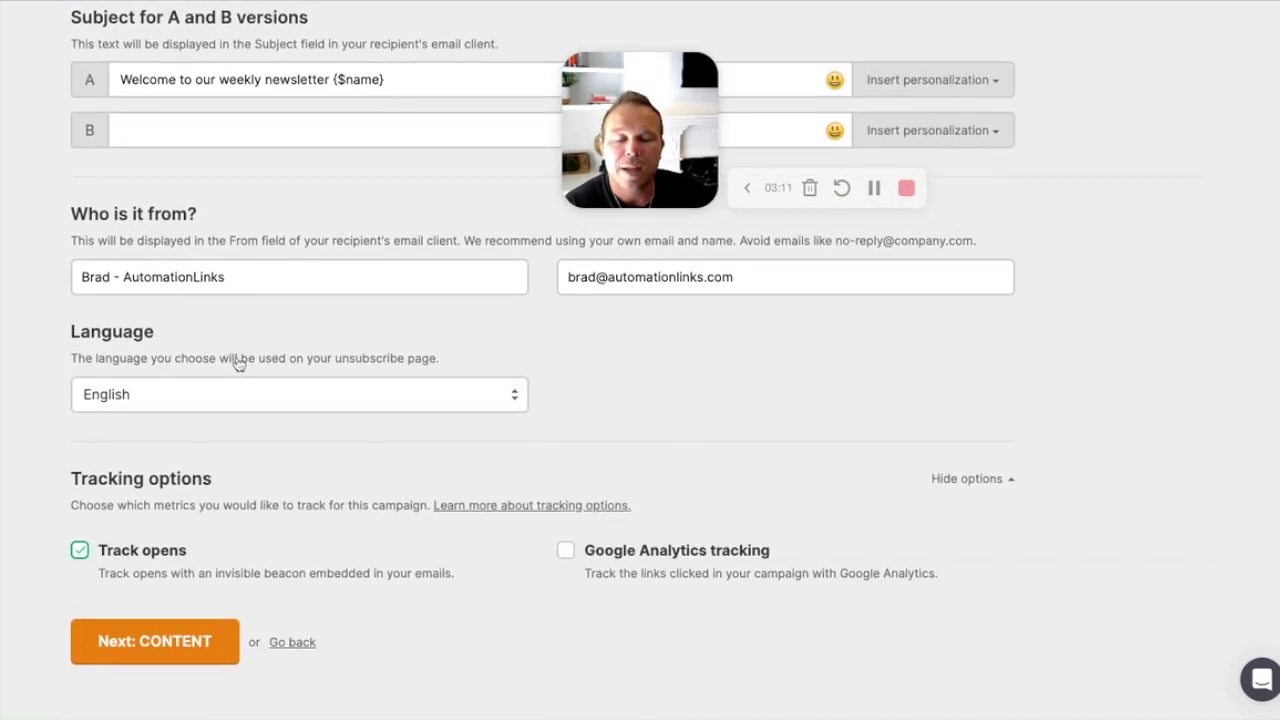
scroll(237, 363, up, 6)
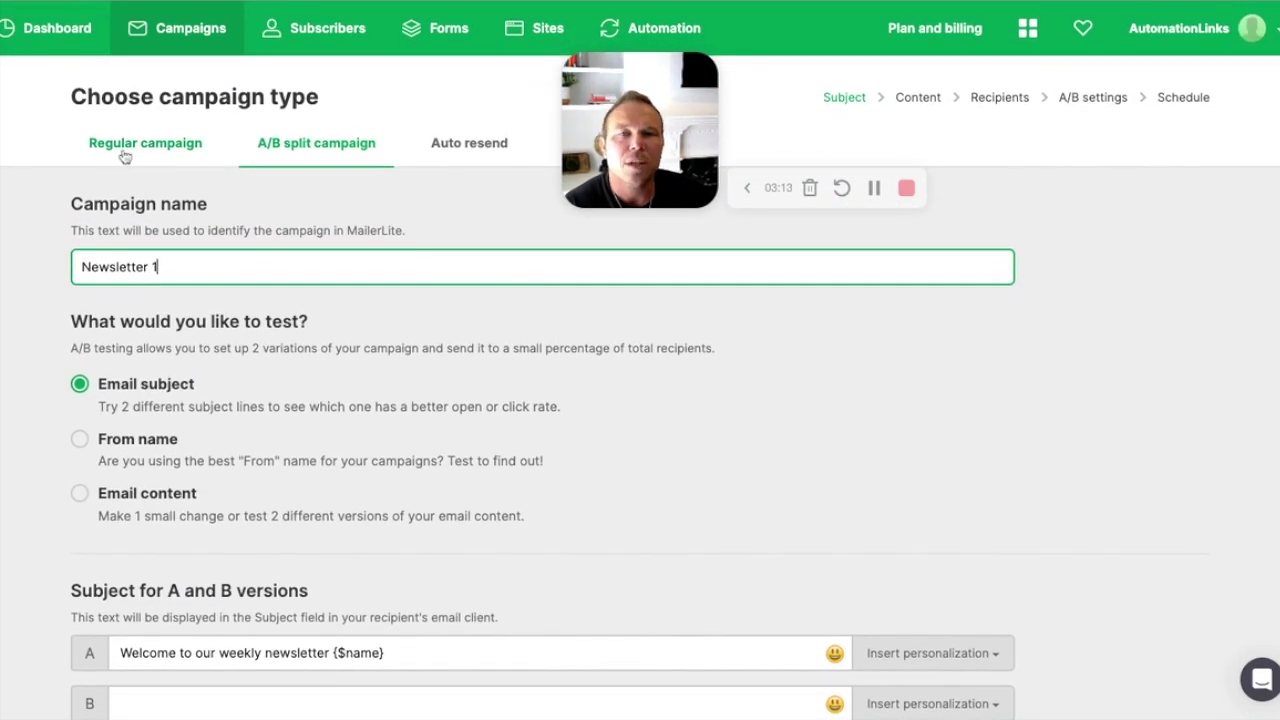
Step: Settle on a regular single-subject campaign and move on to the email content
click(124, 155)
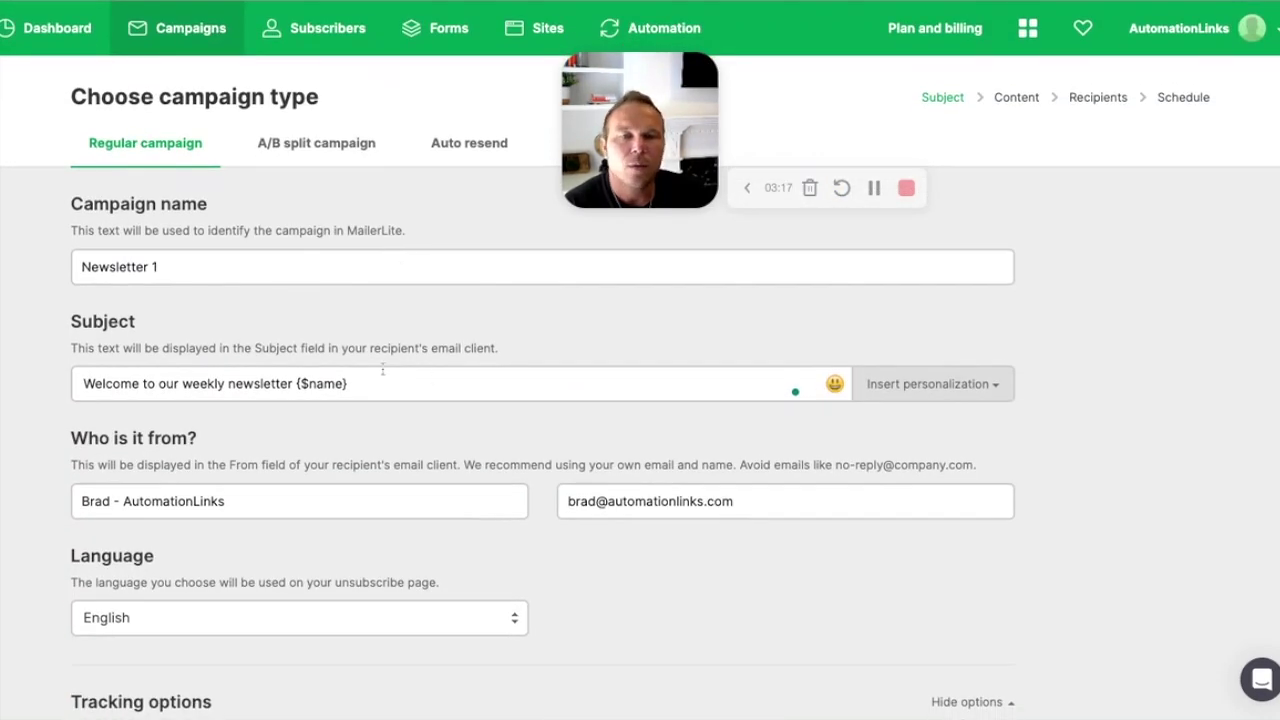
click(302, 158)
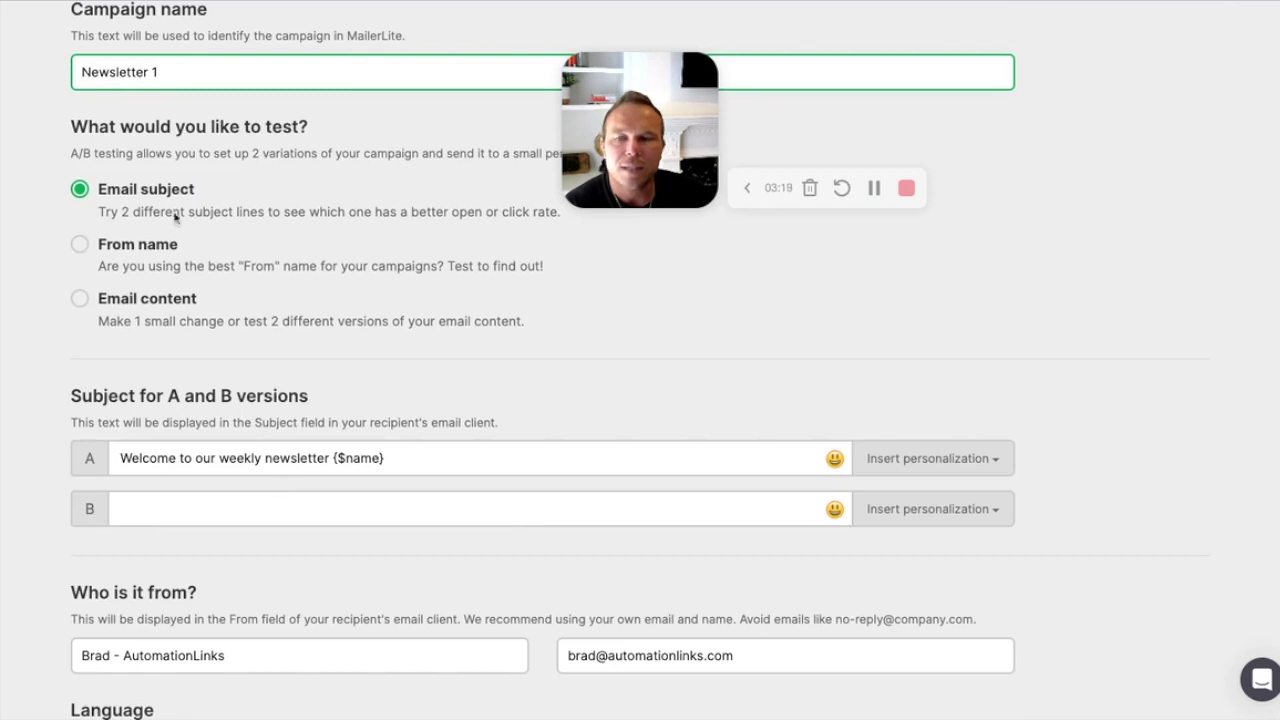
scroll(175, 218, up, 3)
click(146, 151)
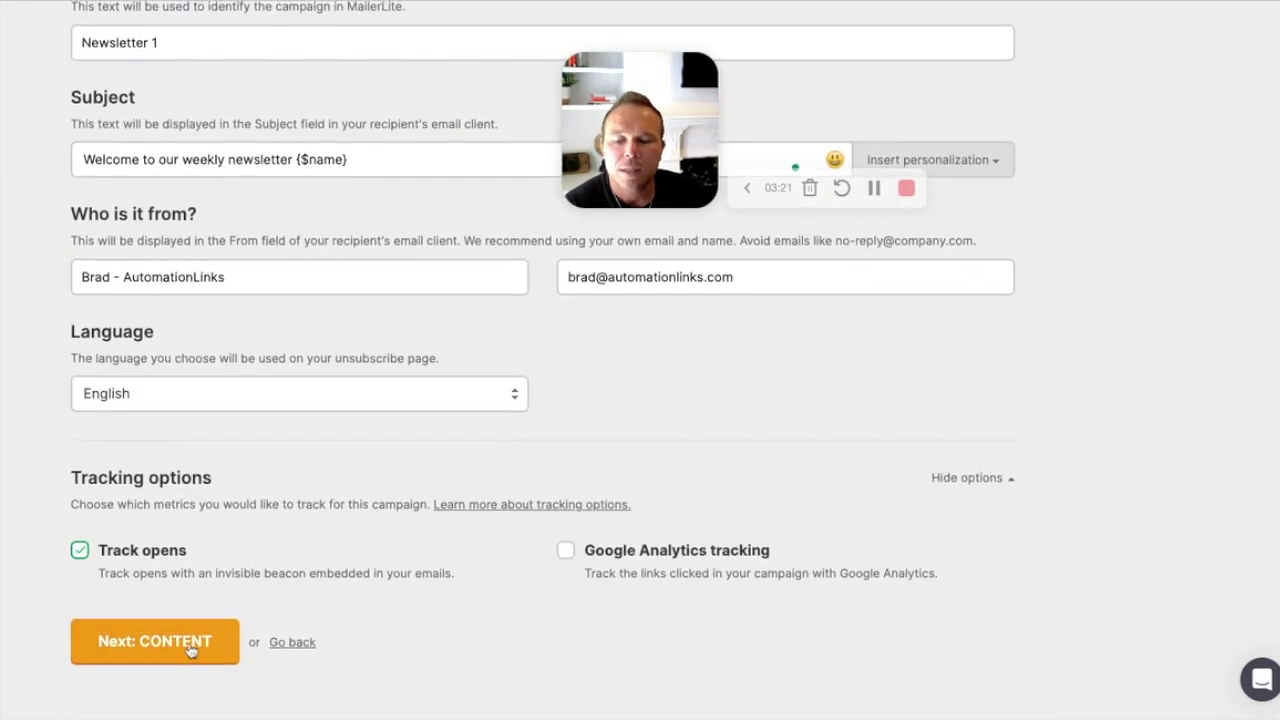
click(190, 648)
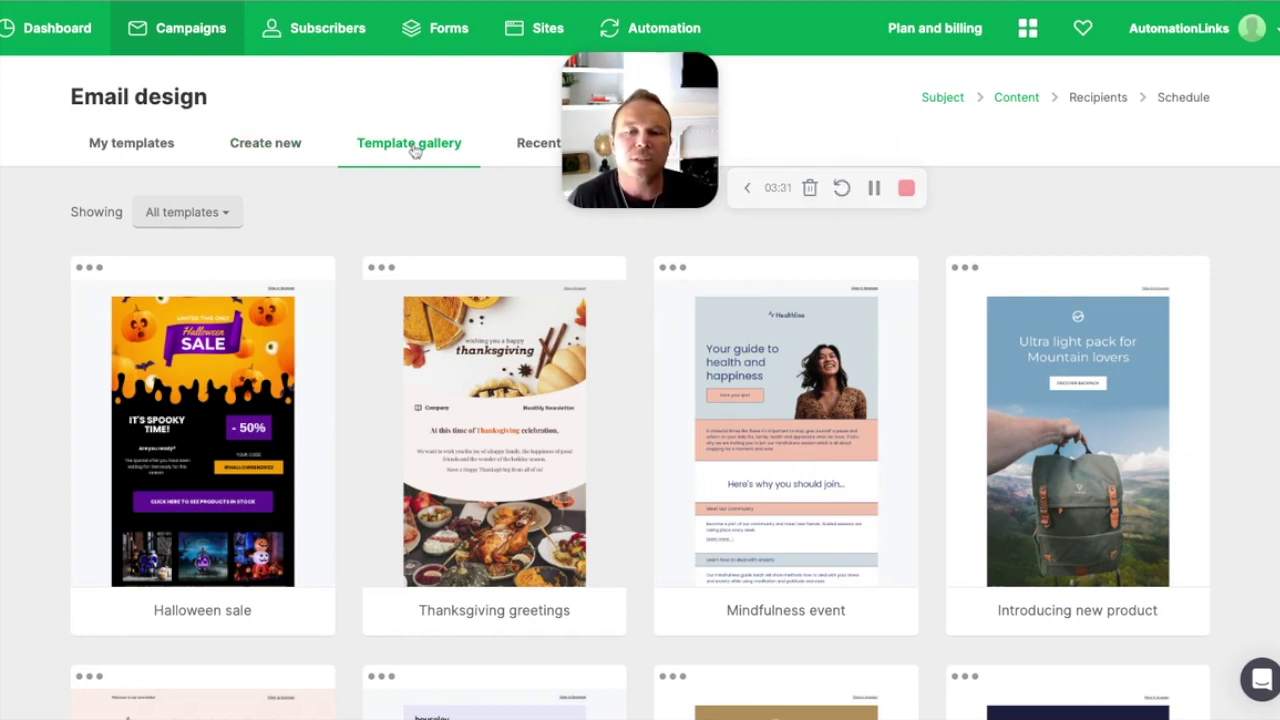
Step: Check the total number of templates in the gallery
scroll(643, 500, down, 6)
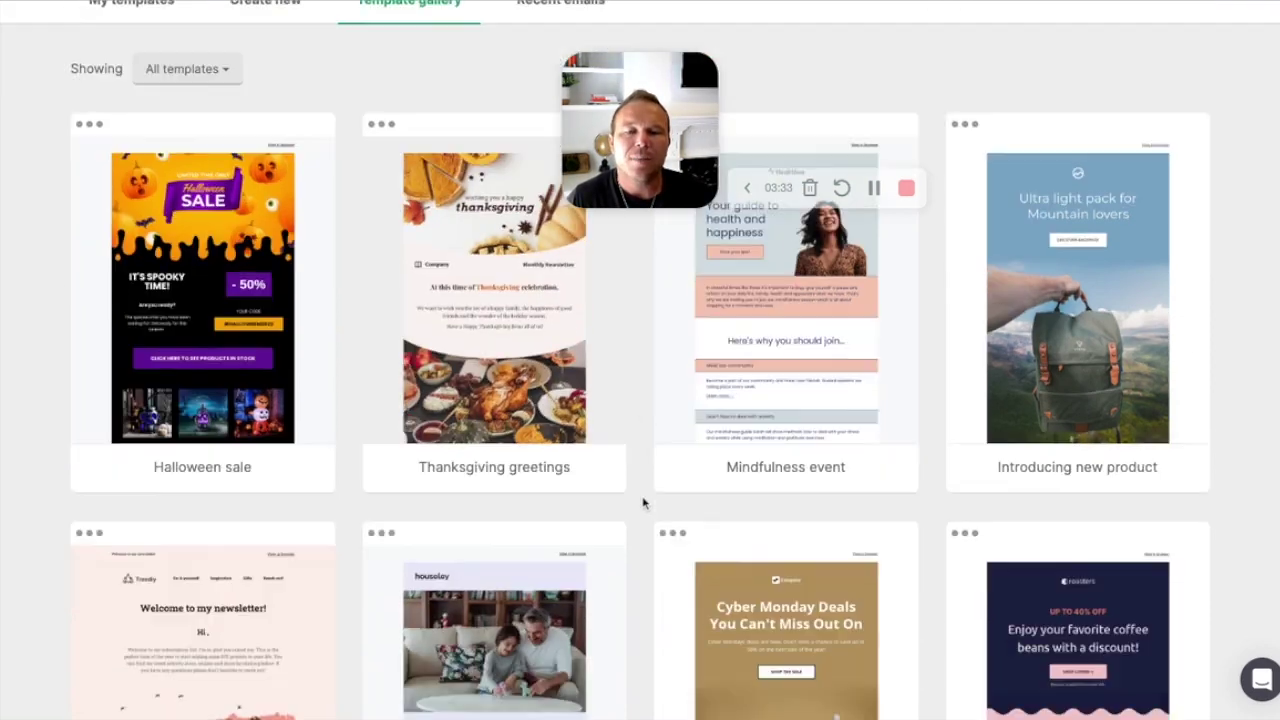
scroll(643, 500, down, 3)
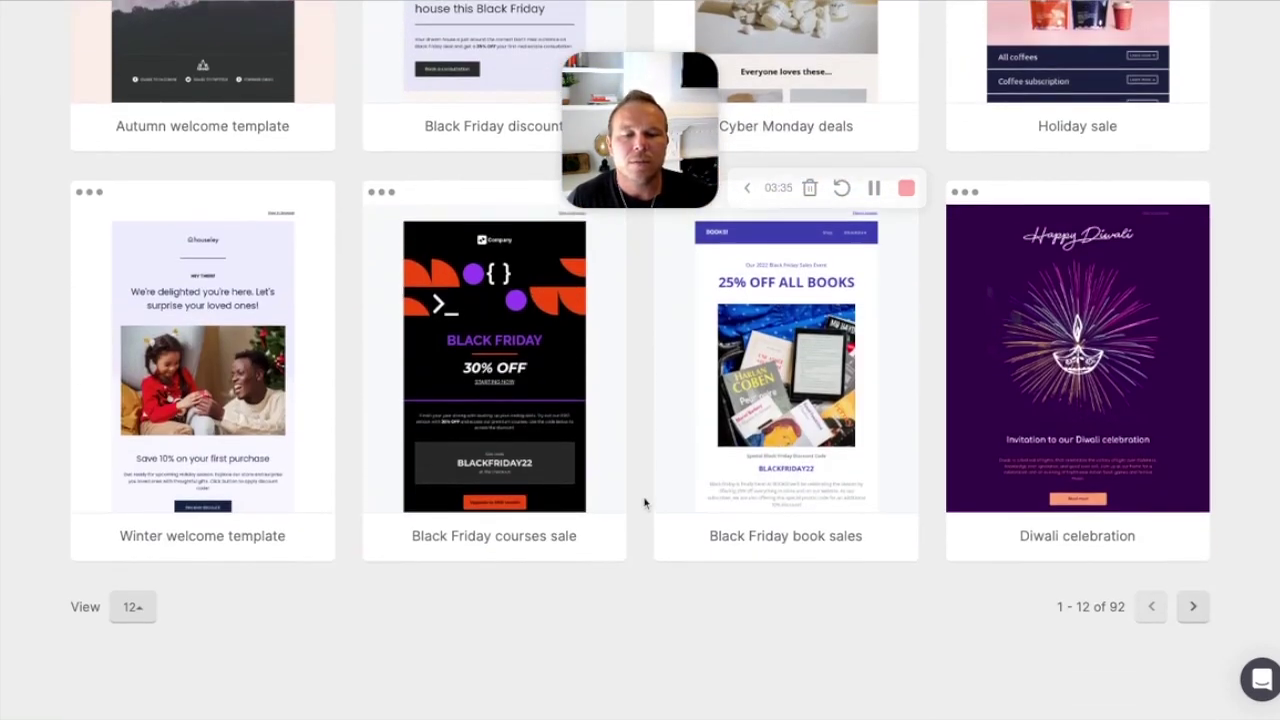
drag(1056, 624, 1104, 630)
click(1111, 622)
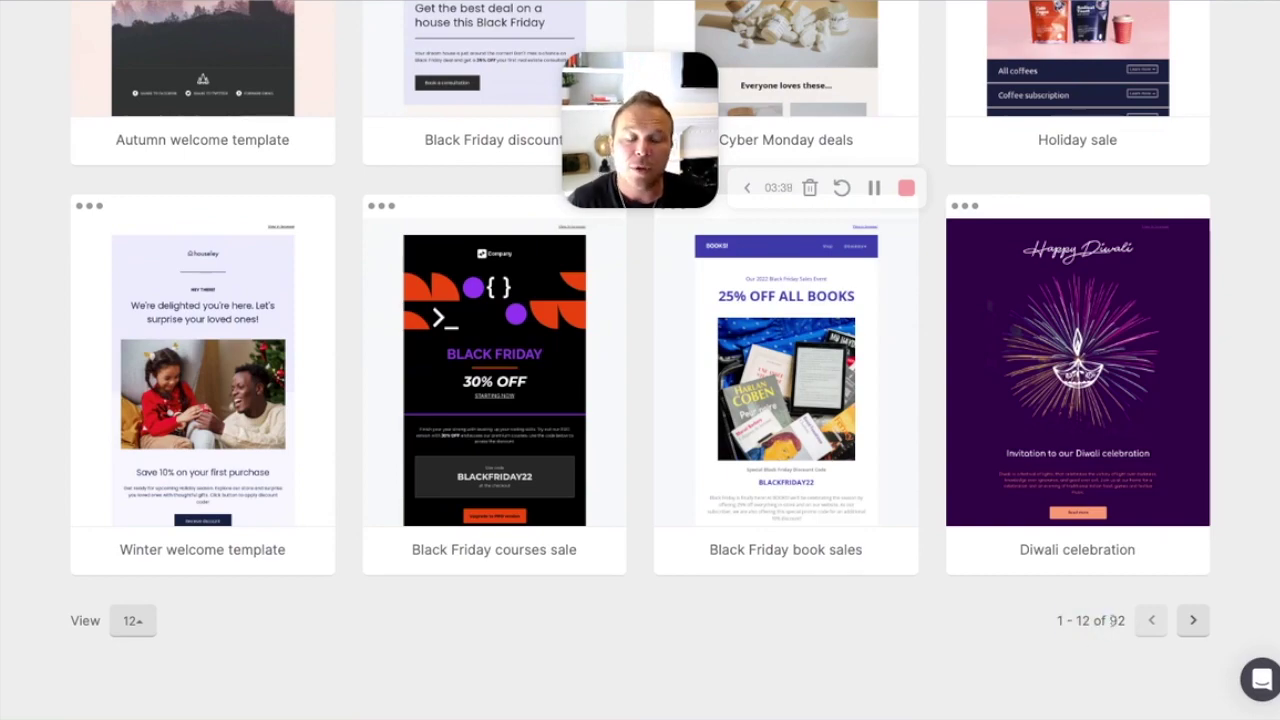
scroll(685, 565, up, 7)
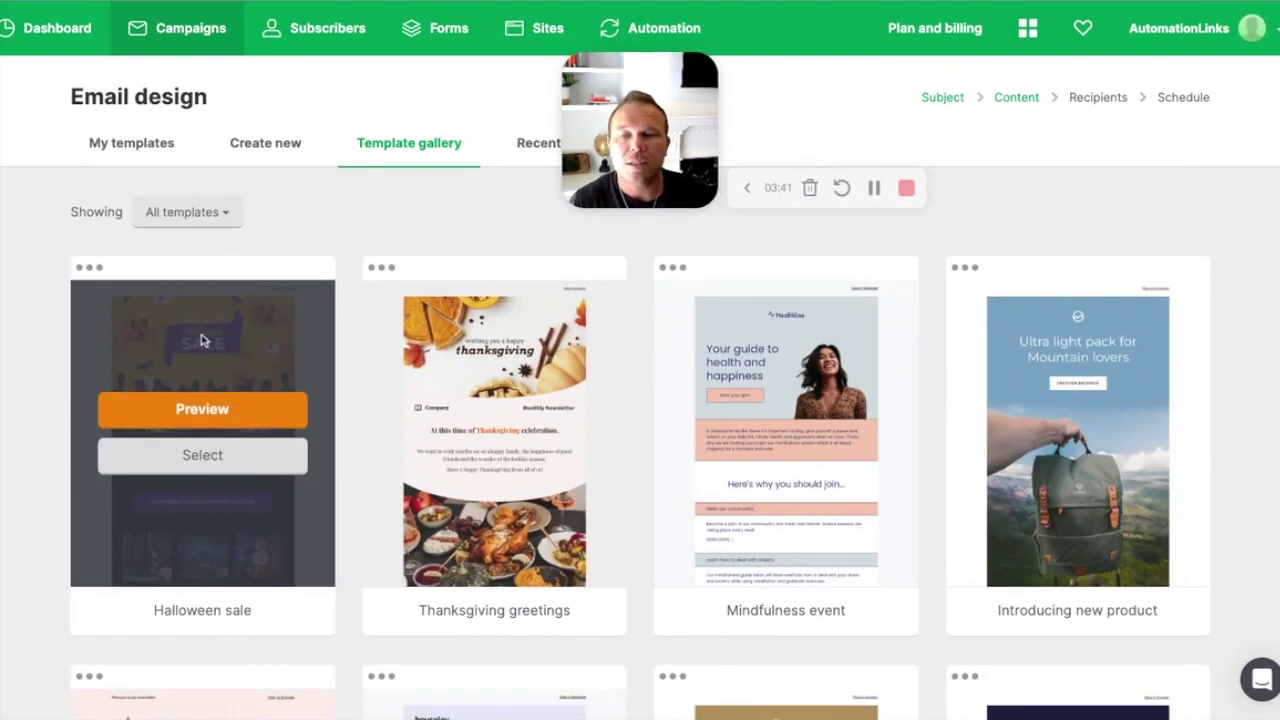
Step: Filter the template gallery to the Inspiration category, after briefly trying E-commerce
click(146, 210)
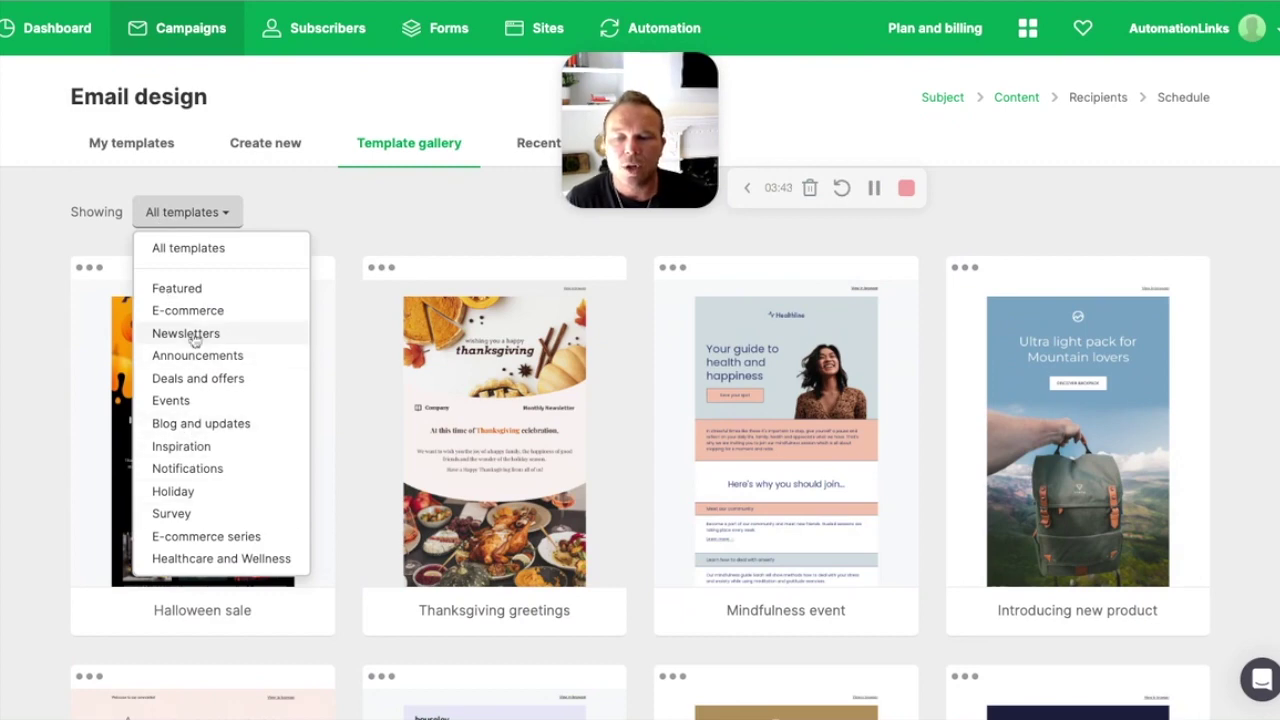
click(195, 314)
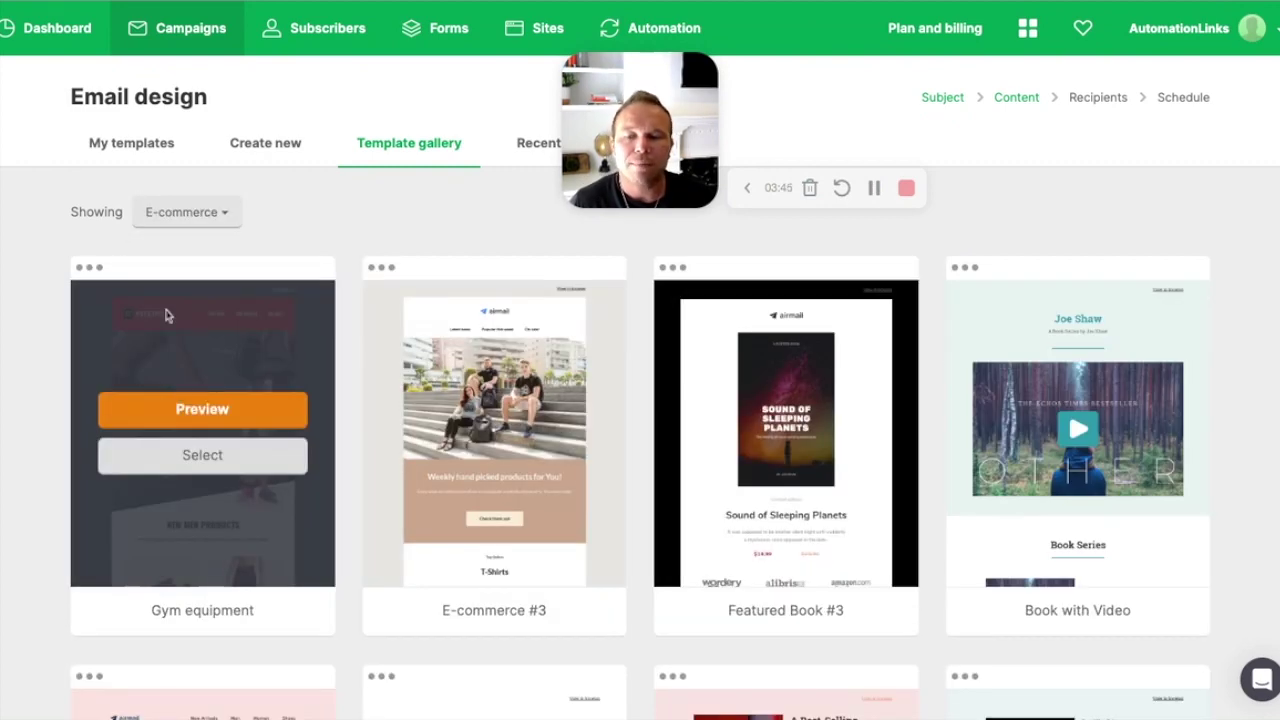
click(190, 218)
scroll(222, 395, down, 1)
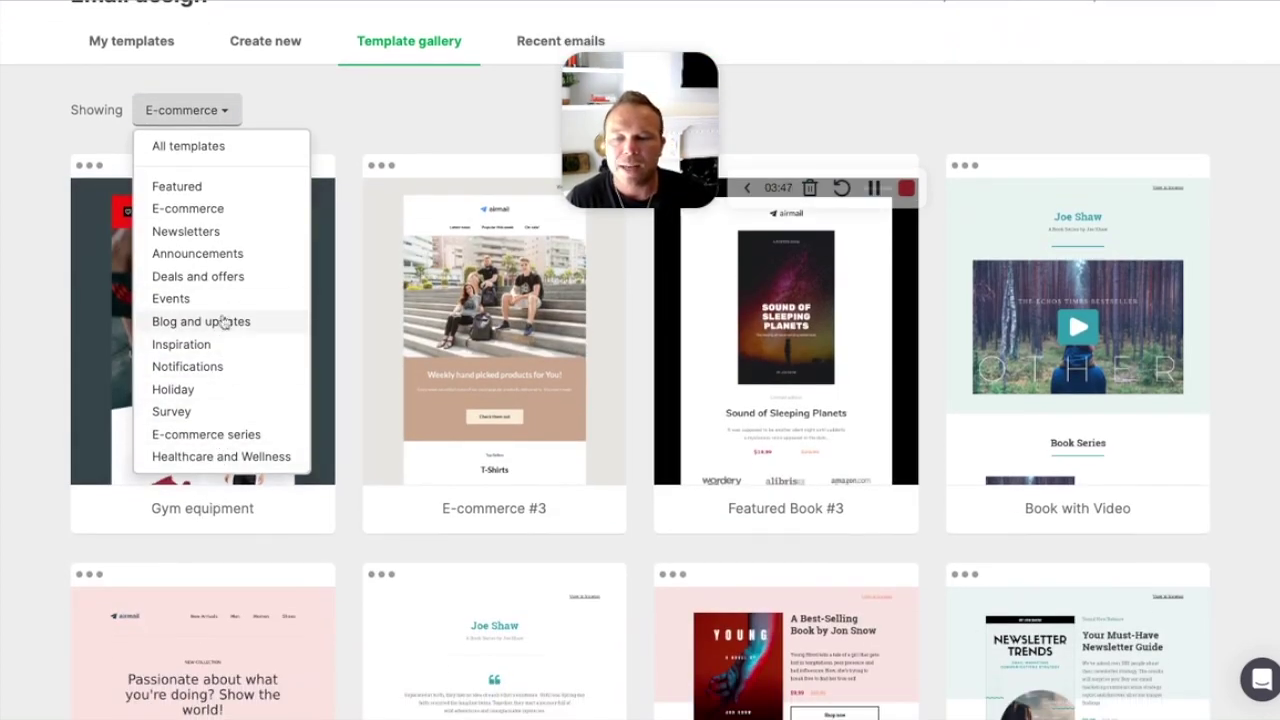
click(213, 350)
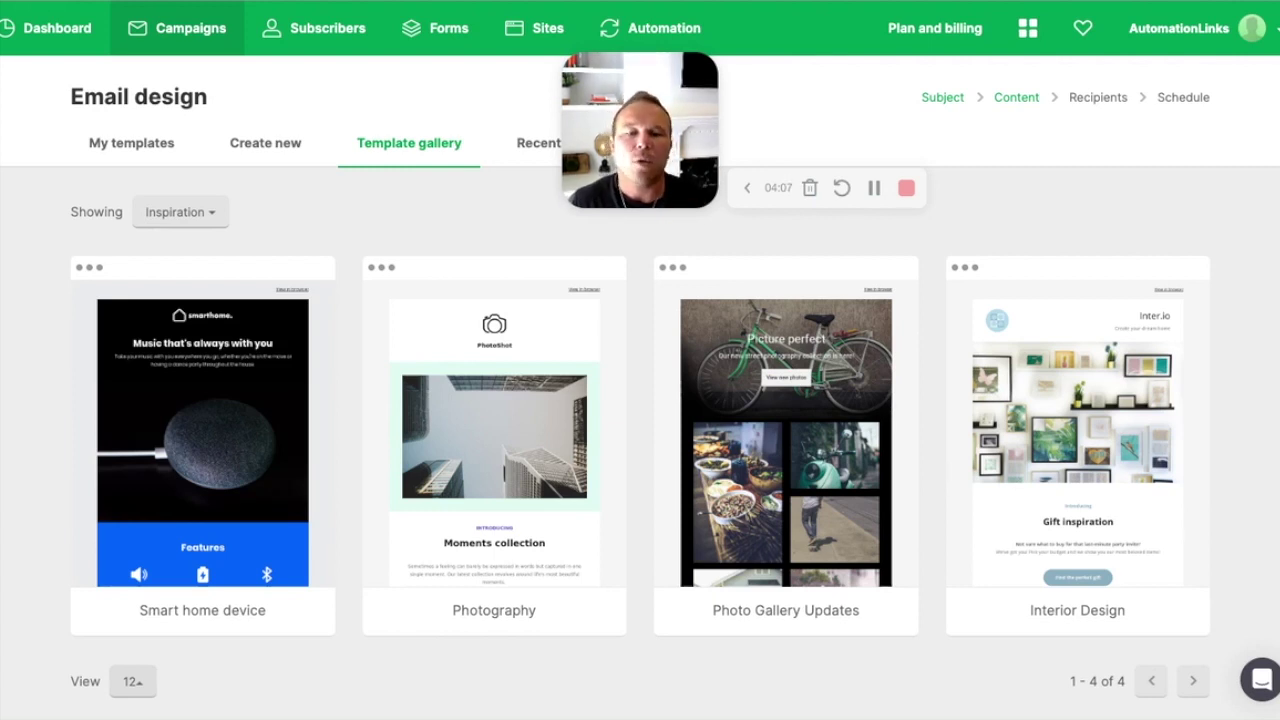
mouse_move(743, 457)
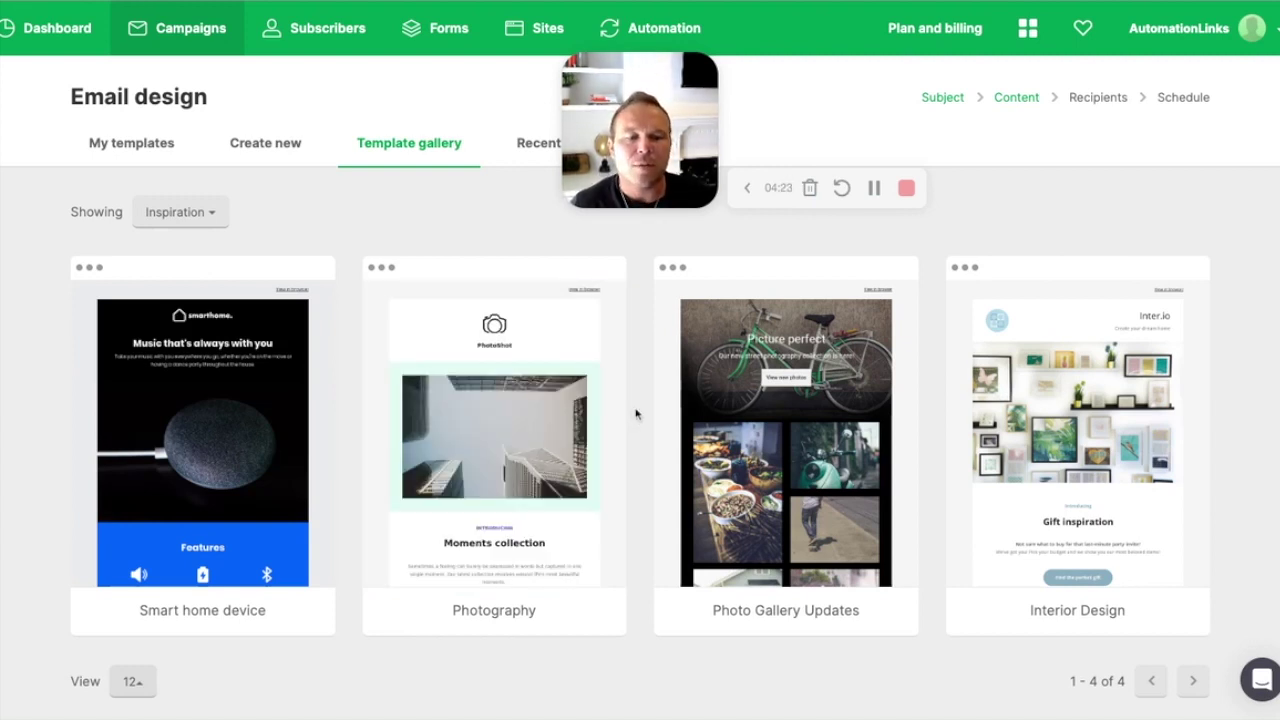
Step: Show the Create new options and highlight the Drag & drop and Rich-text editor descriptions
click(275, 152)
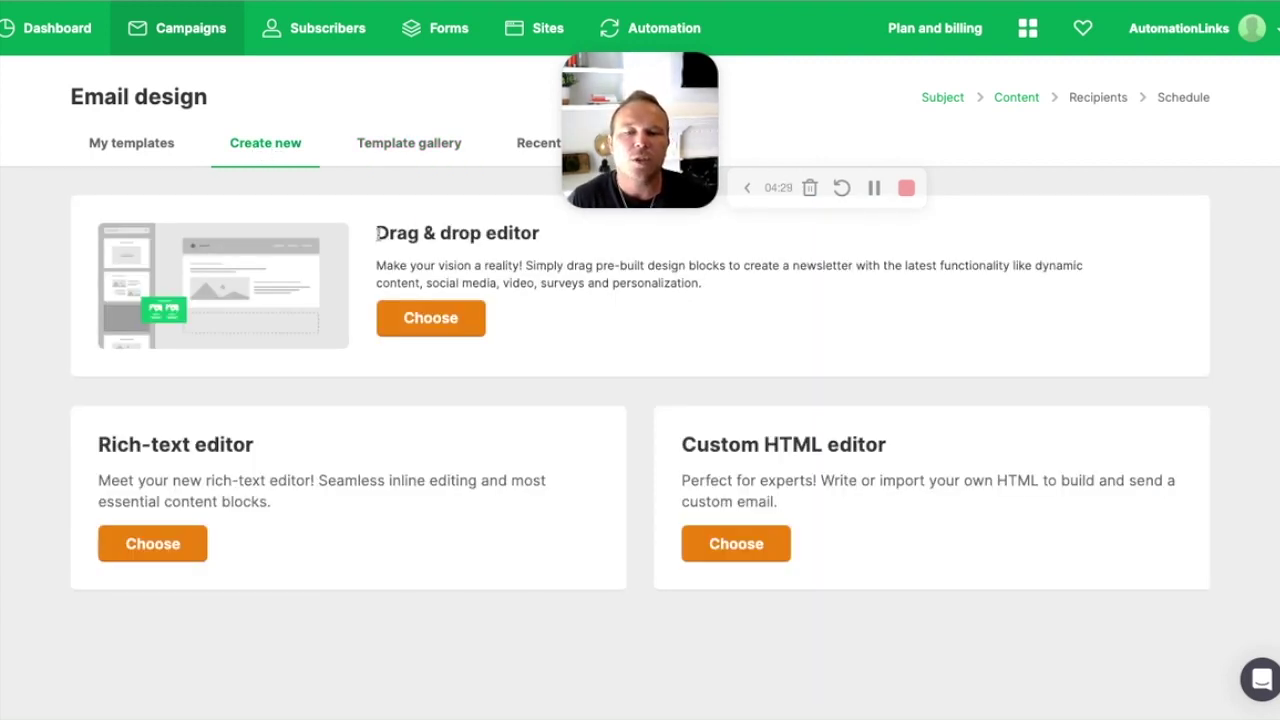
drag(378, 233, 538, 233)
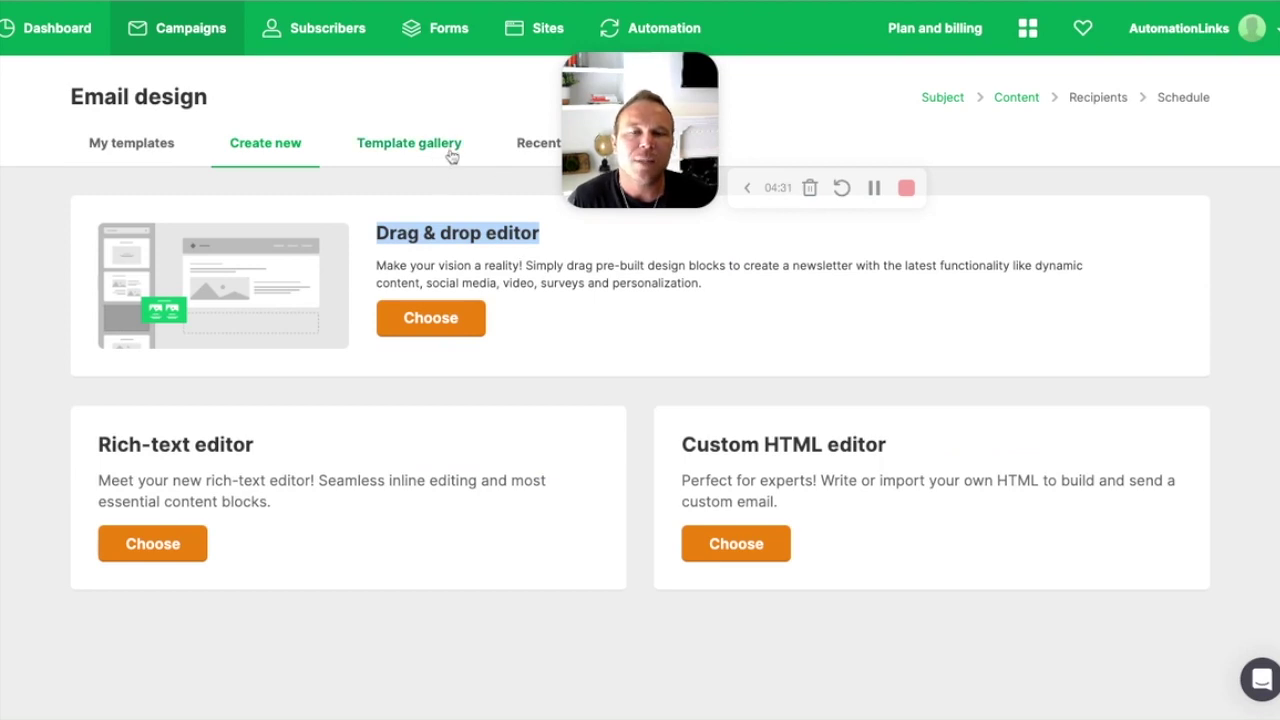
click(575, 333)
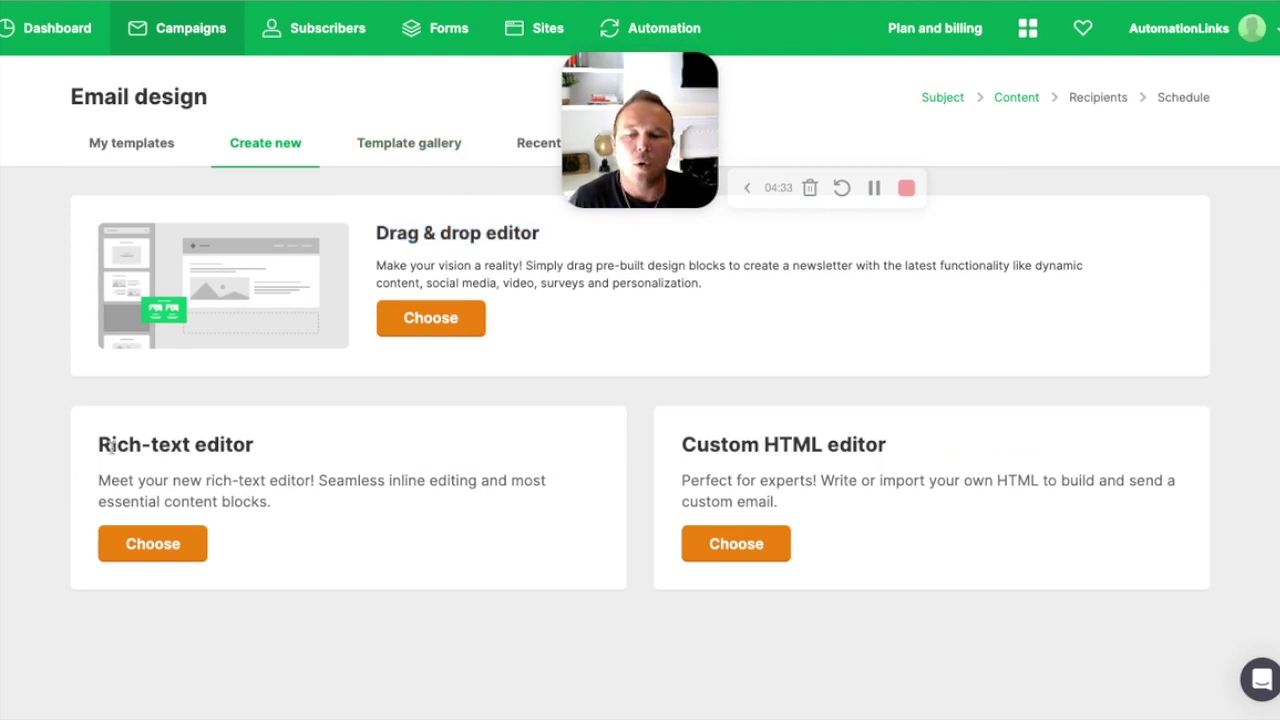
drag(100, 450, 286, 463)
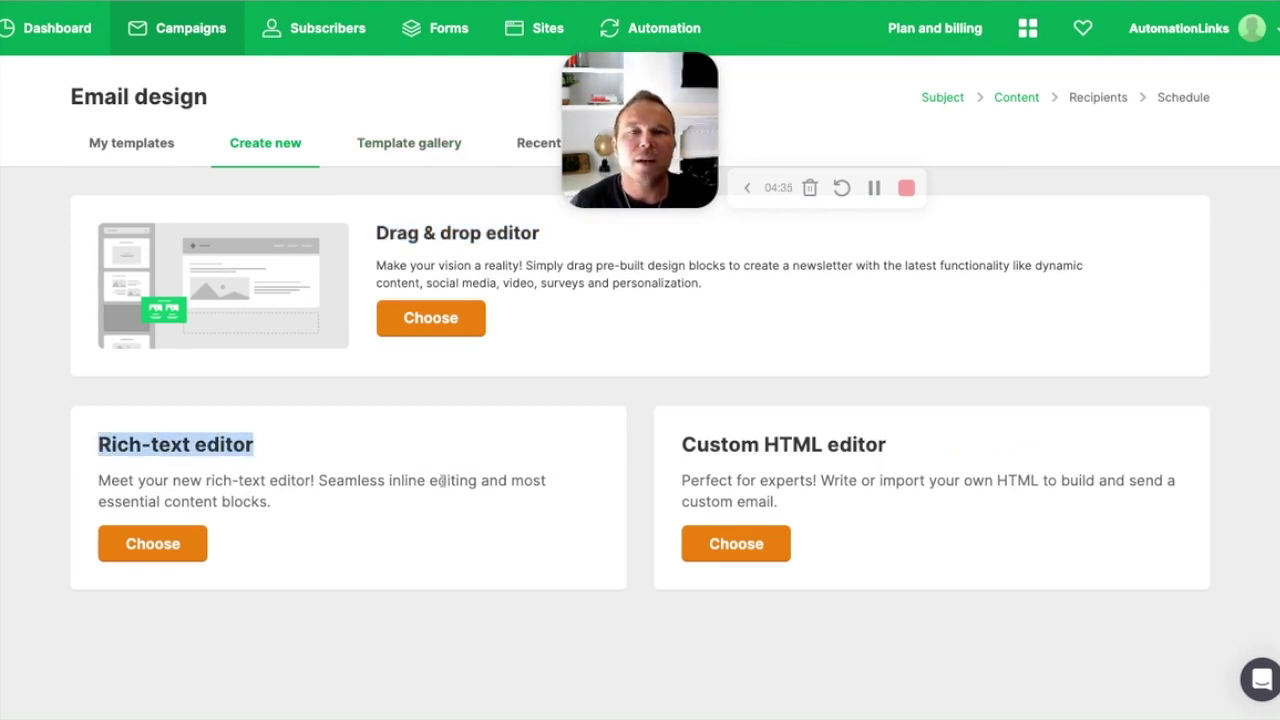
click(224, 476)
drag(112, 448, 305, 484)
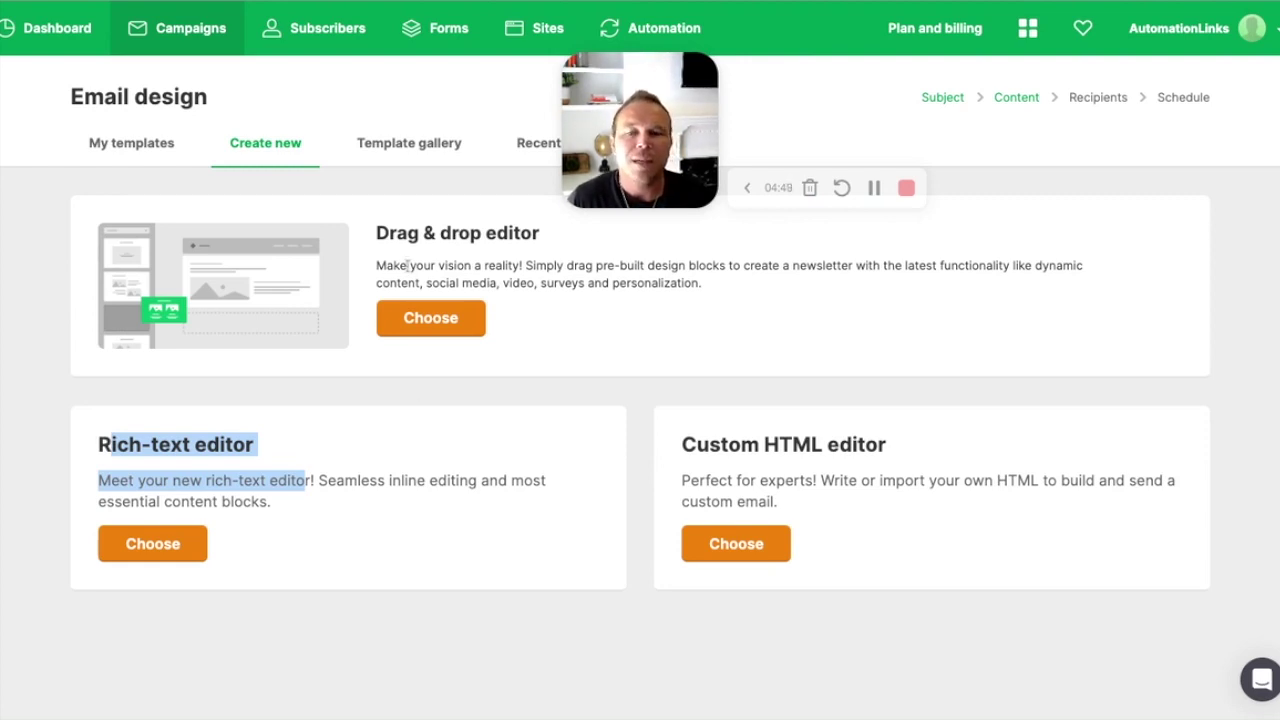
click(400, 235)
Step: Emphasise the Drag & drop editor heading and compare it with the Rich-text editor description
drag(380, 233, 522, 233)
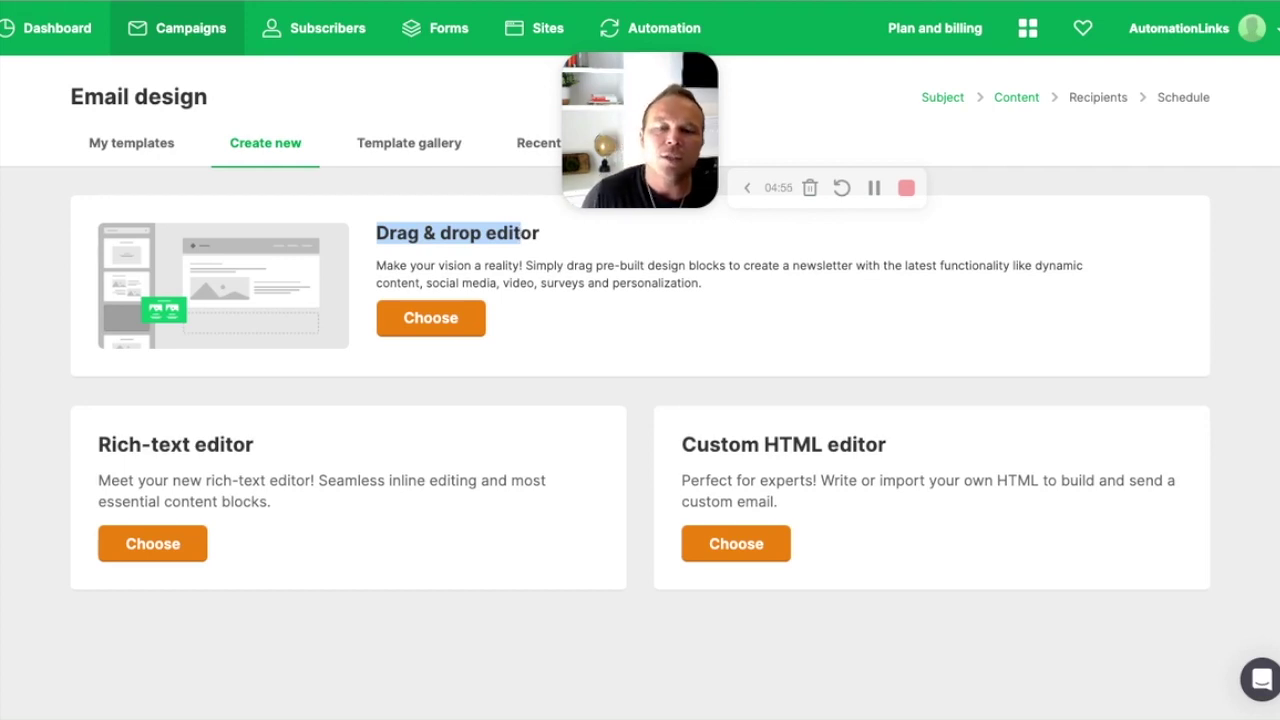
click(450, 234)
triple_click(376, 233)
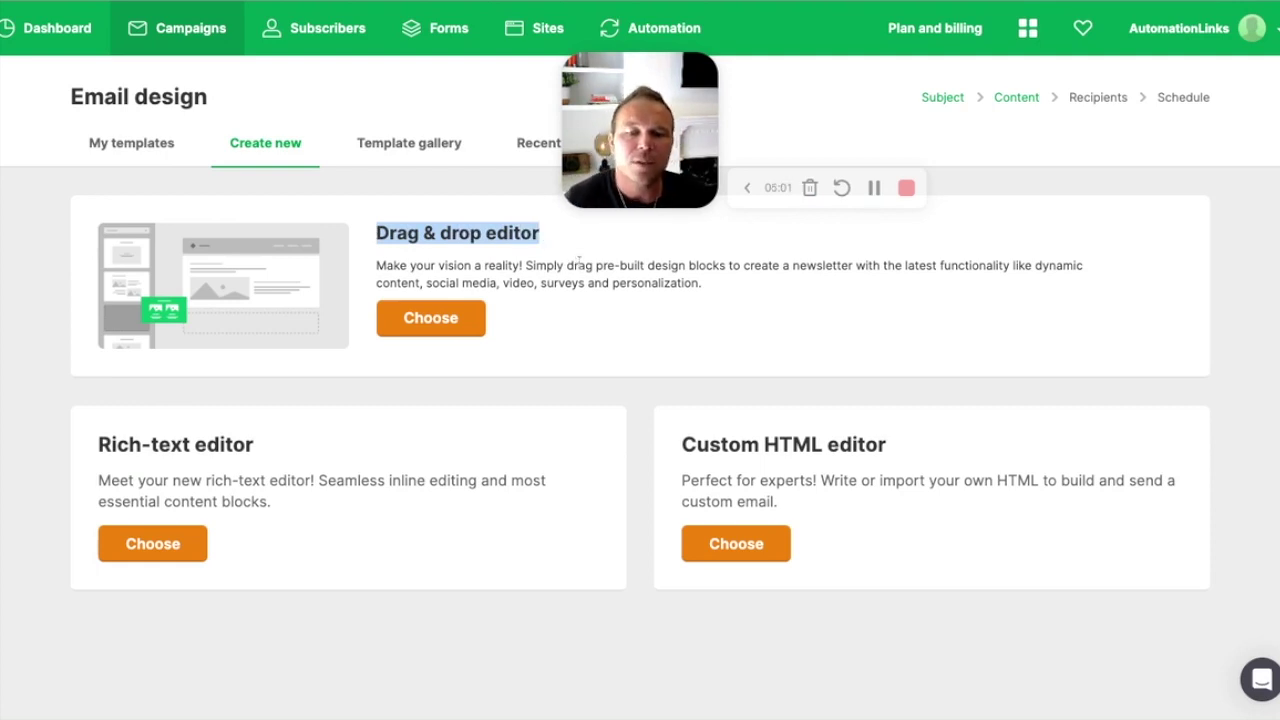
click(580, 262)
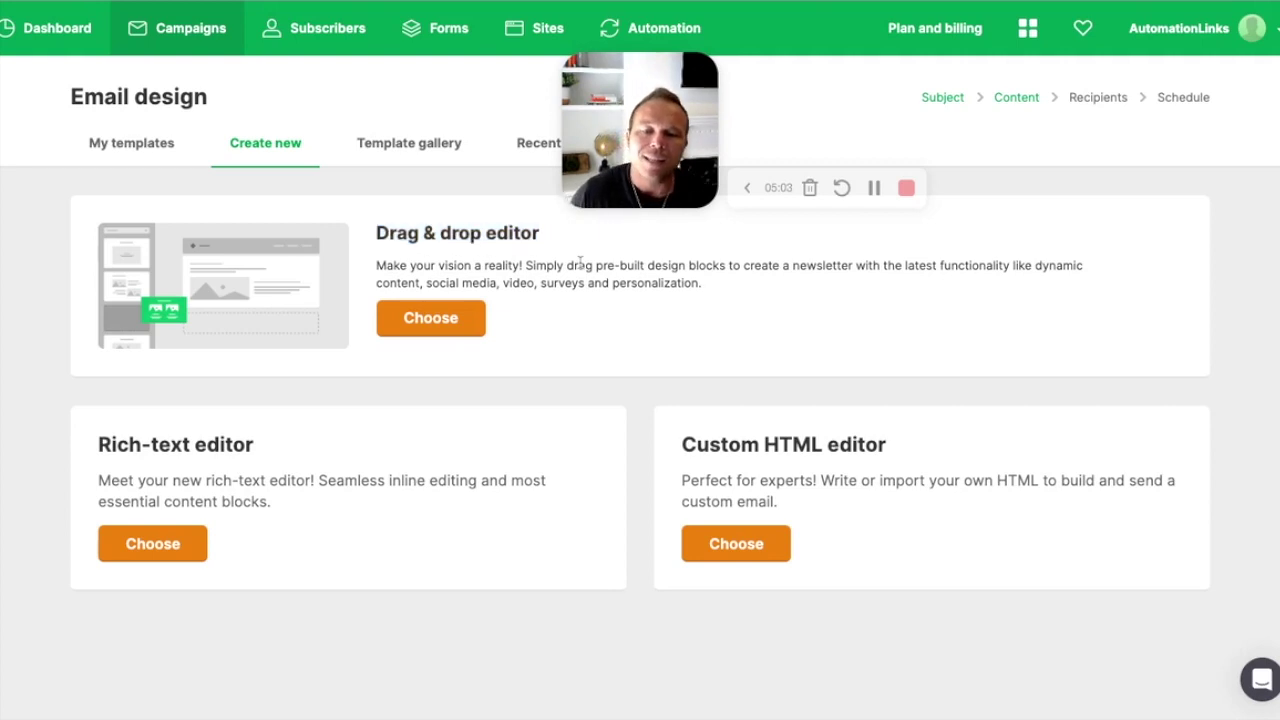
drag(378, 236, 590, 280)
drag(107, 437, 294, 505)
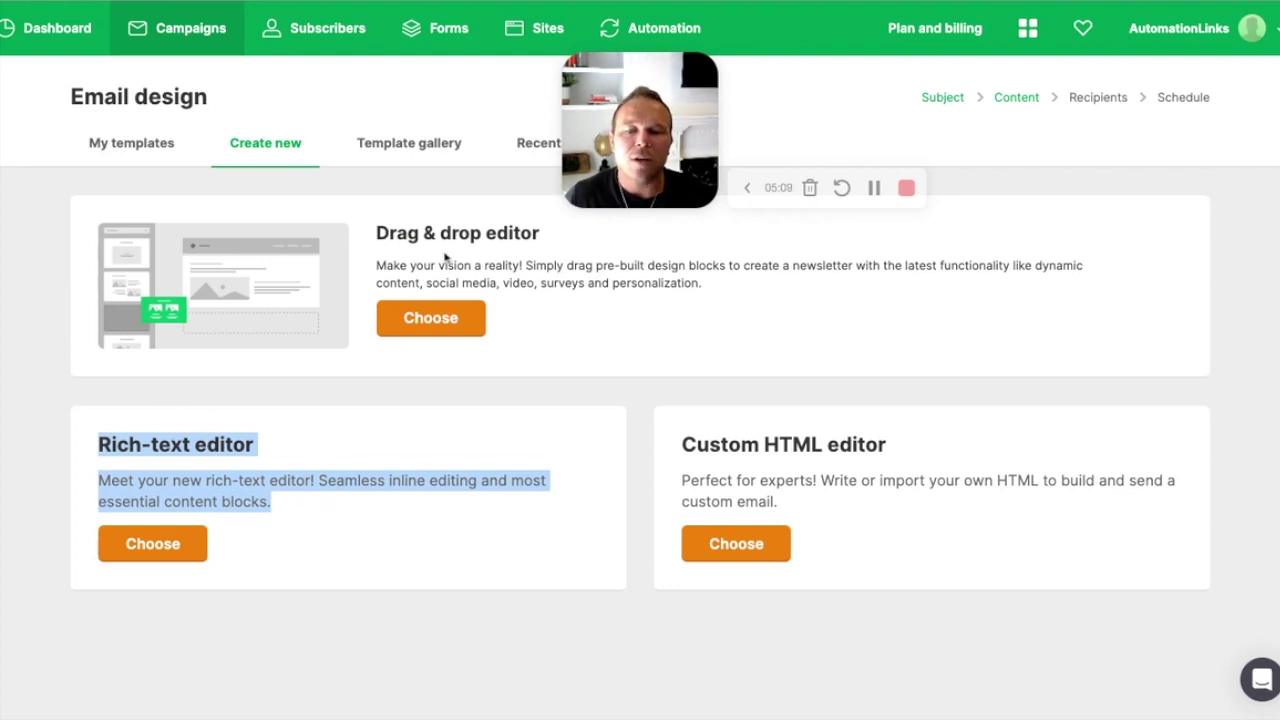
Step: Switch between the Inspiration gallery and Create new, ending in the template gallery
click(418, 148)
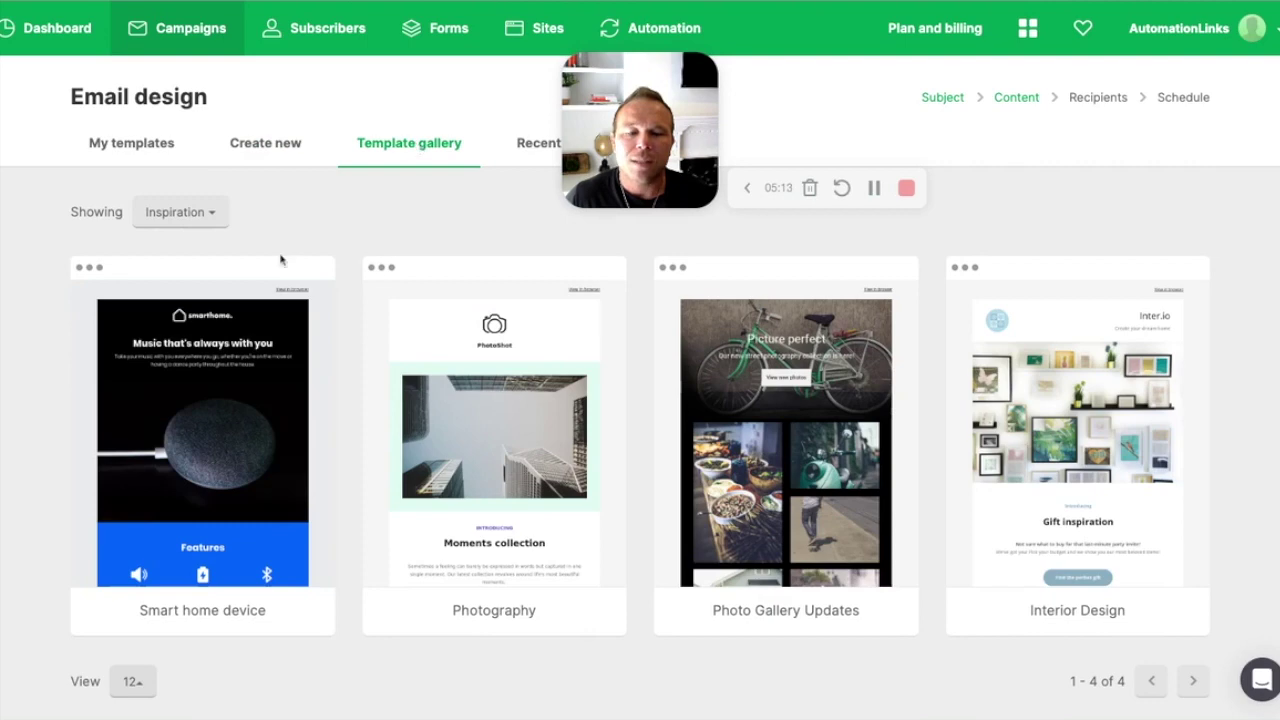
click(275, 147)
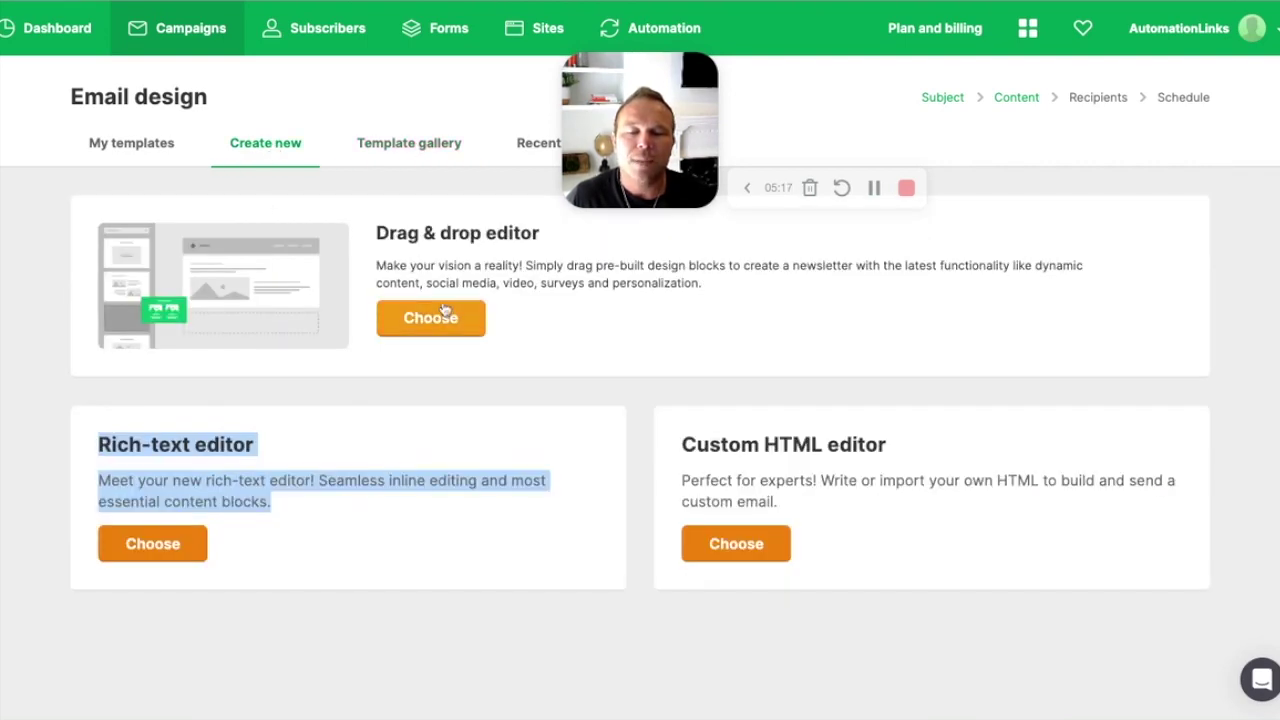
click(425, 155)
Step: Point out the Drag & drop editor option again, then return to the template gallery
mouse_move(503, 370)
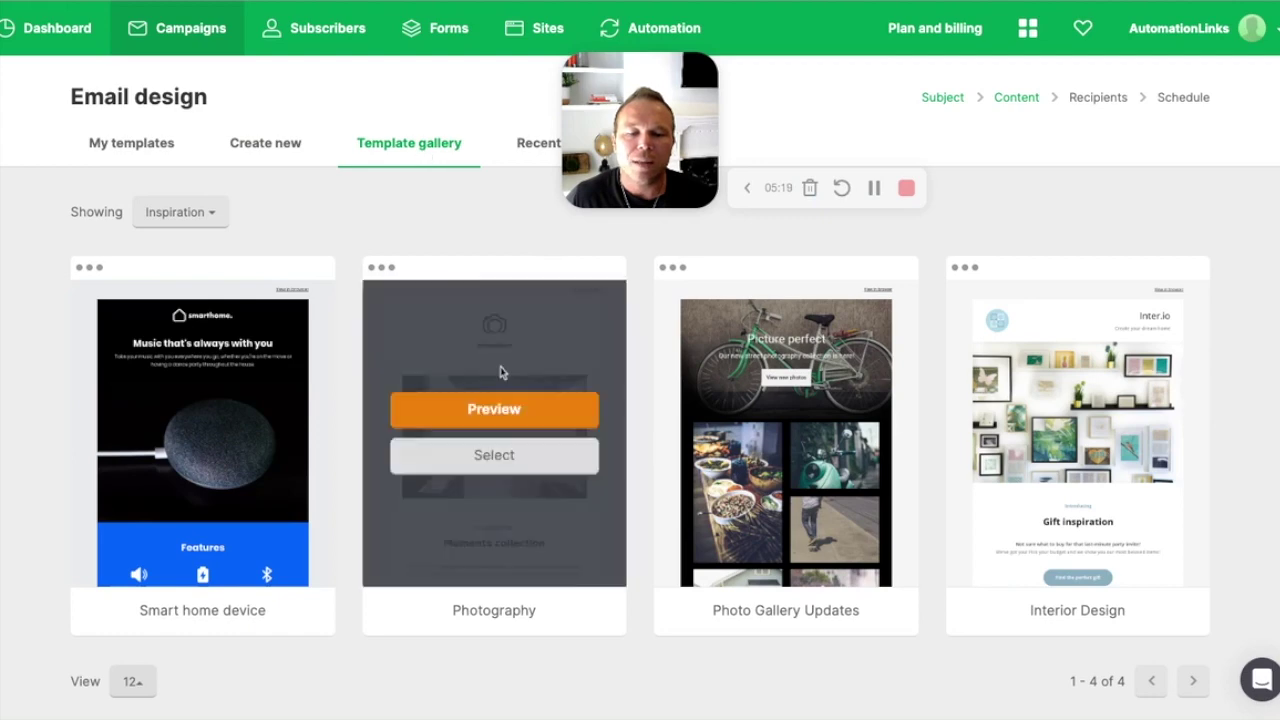
scroll(503, 370, down, 1)
scroll(503, 370, up, 1)
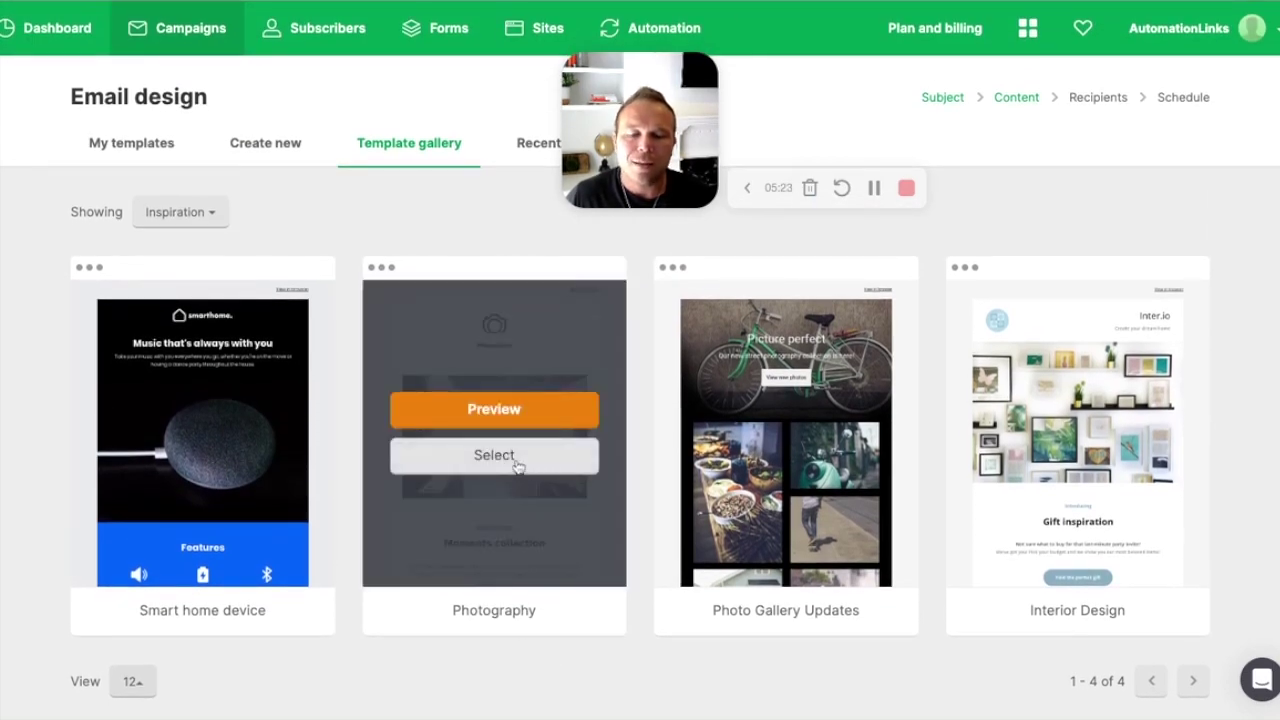
click(293, 146)
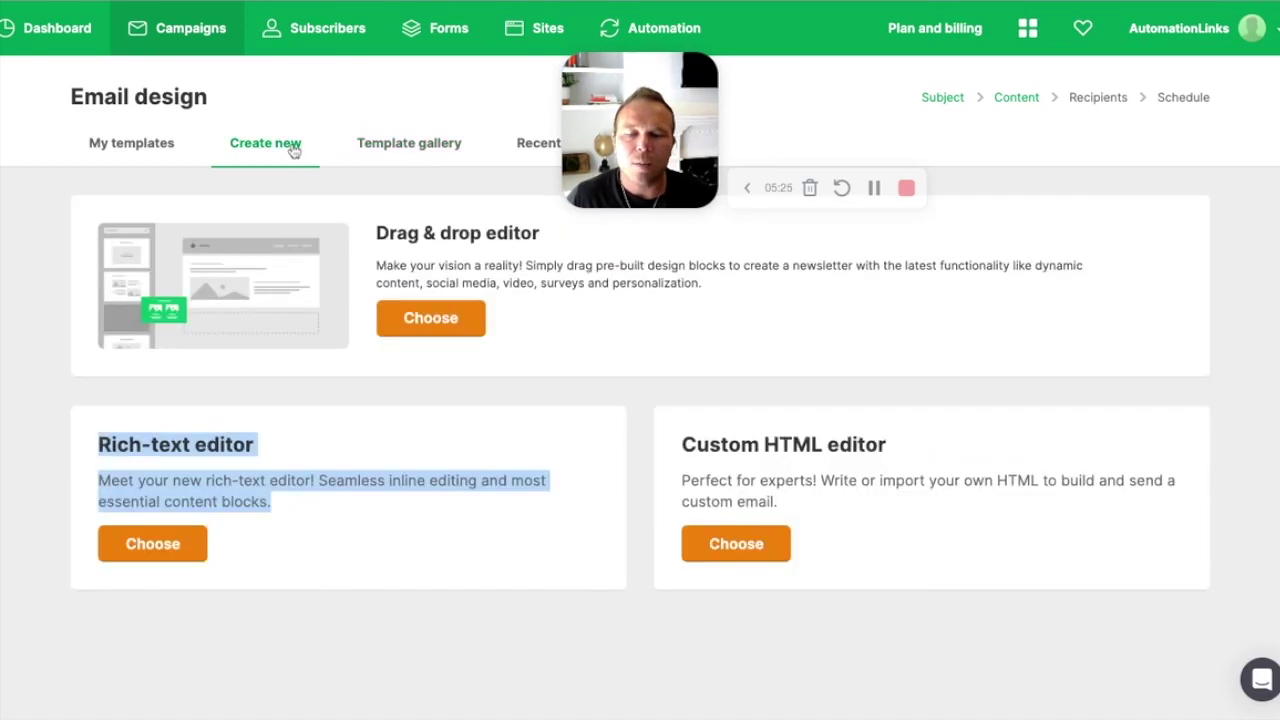
click(311, 239)
triple_click(381, 231)
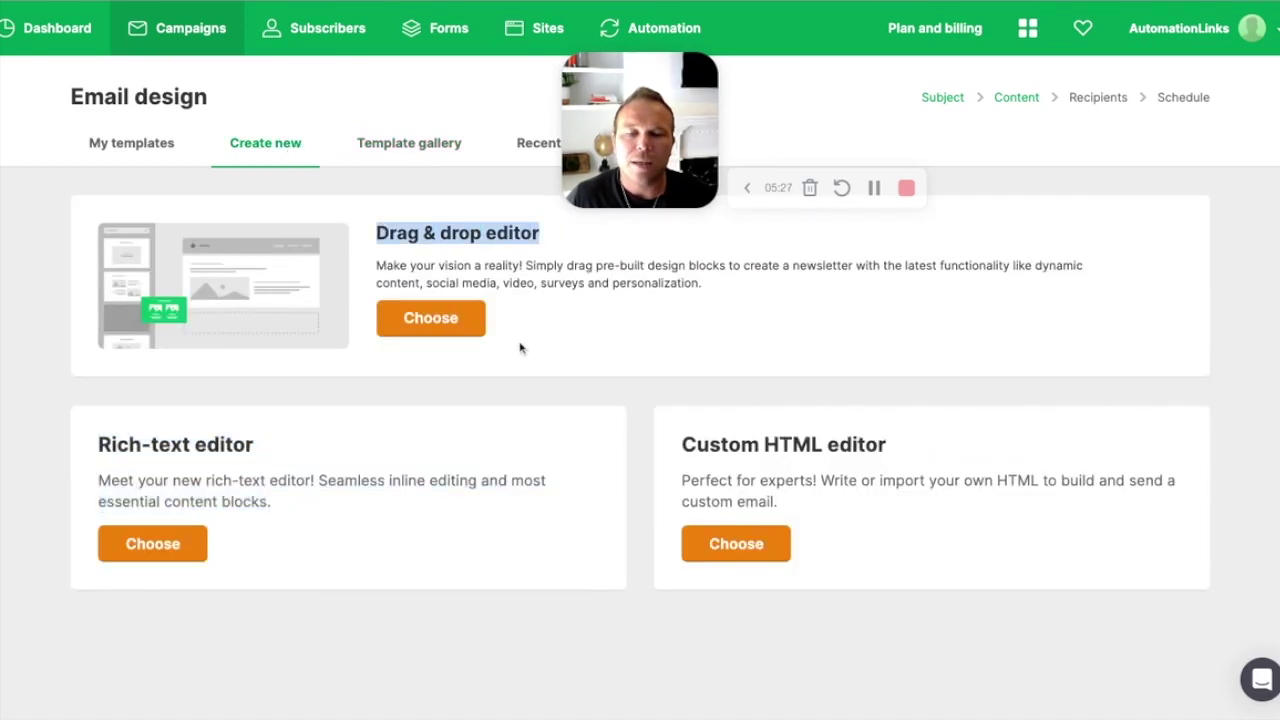
click(451, 150)
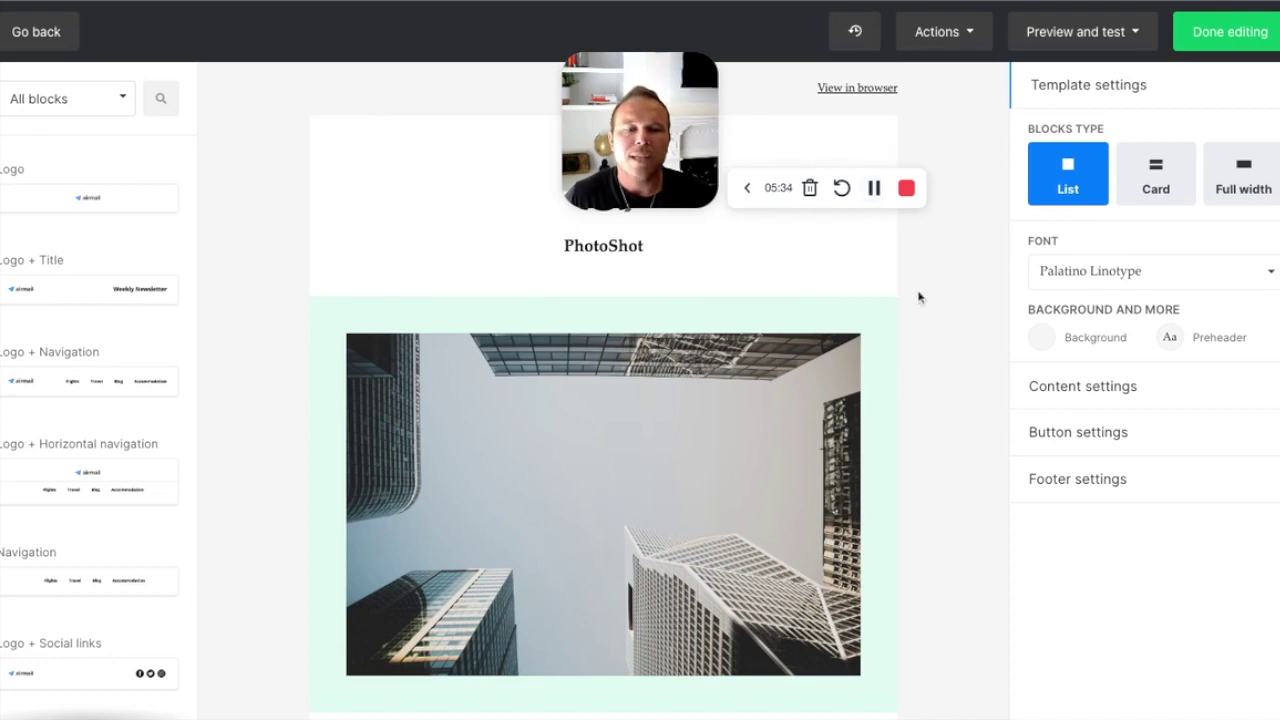
Step: Delete the building photo block at the top of the PhotoShot template
click(50, 105)
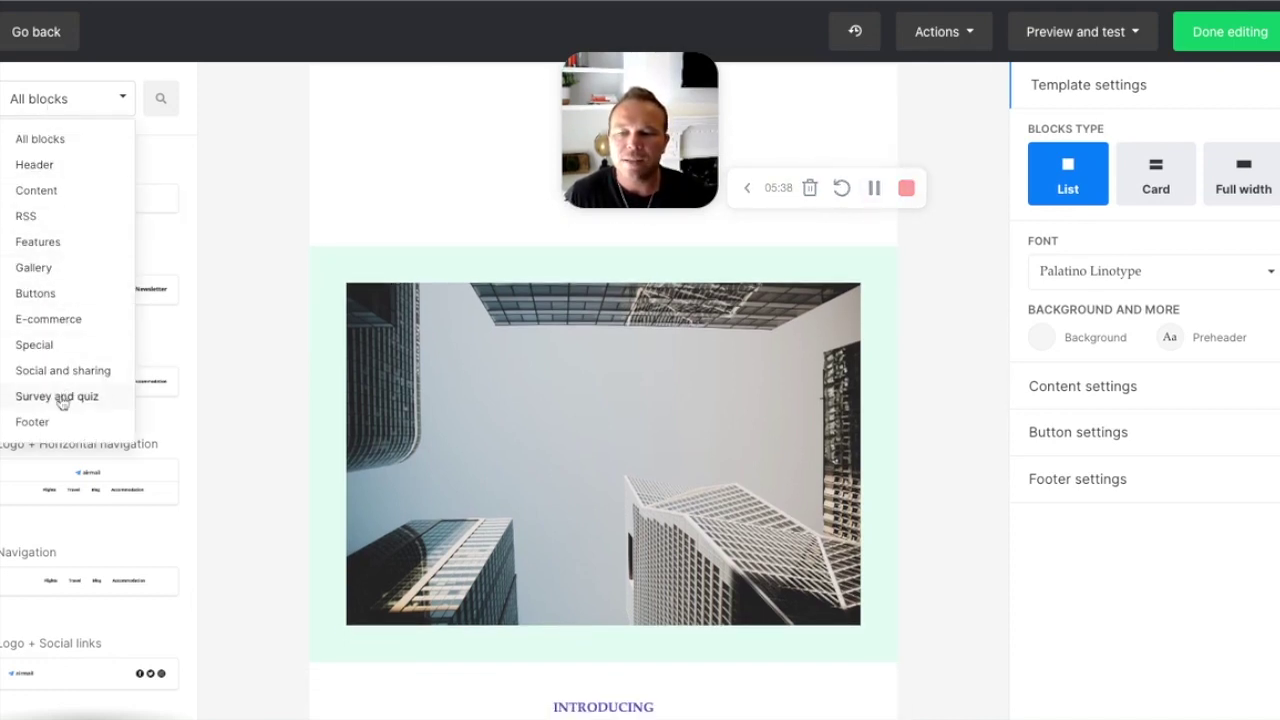
click(120, 99)
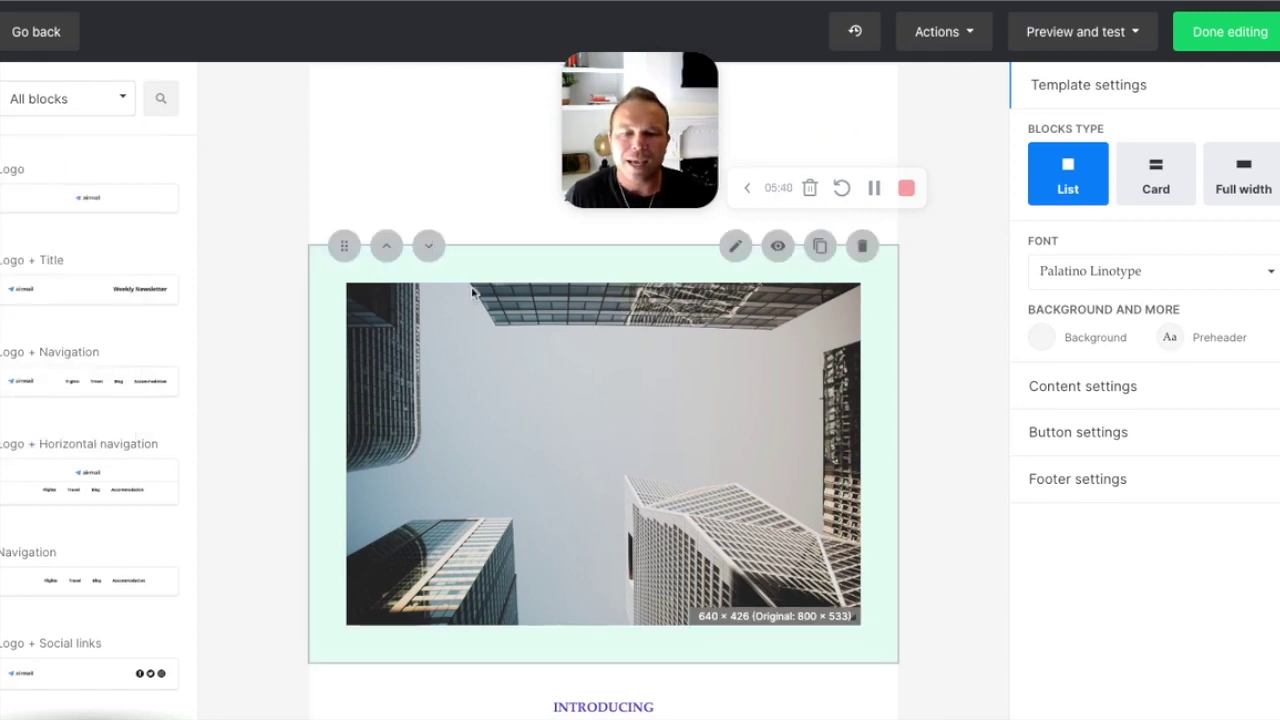
scroll(470, 296, down, 2)
scroll(526, 334, down, 10)
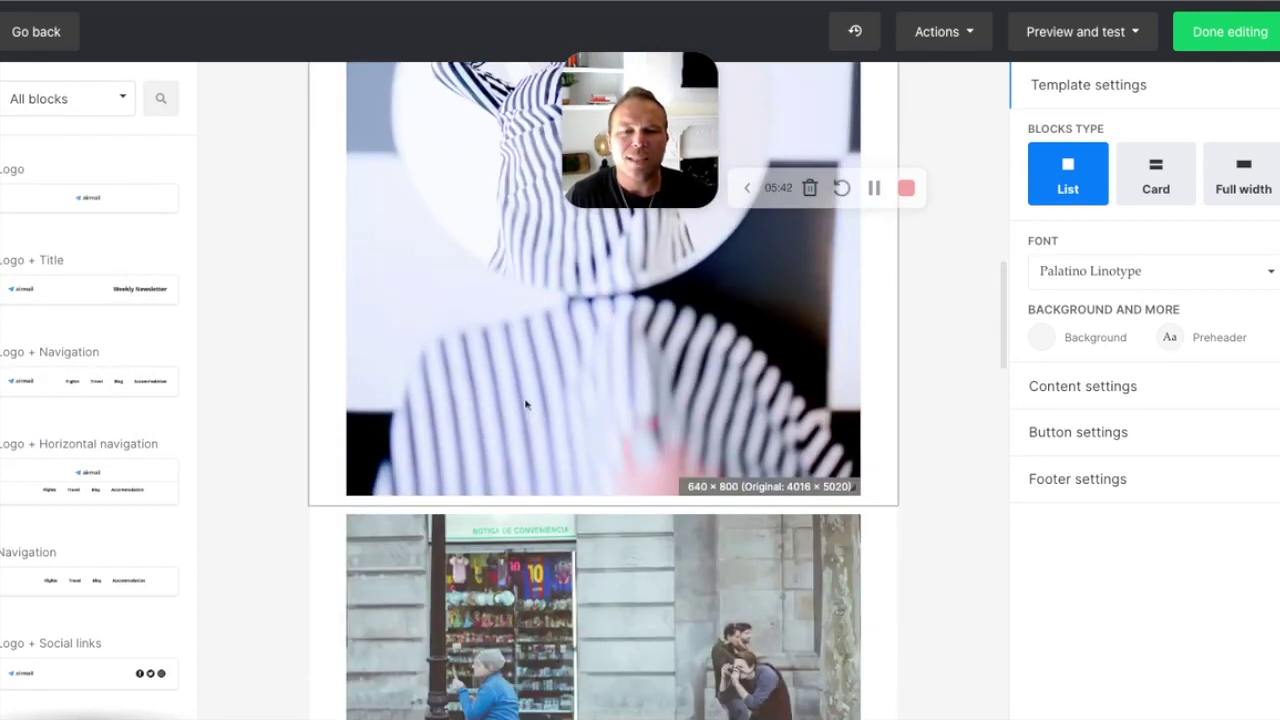
scroll(540, 404, up, 4)
scroll(540, 404, up, 10)
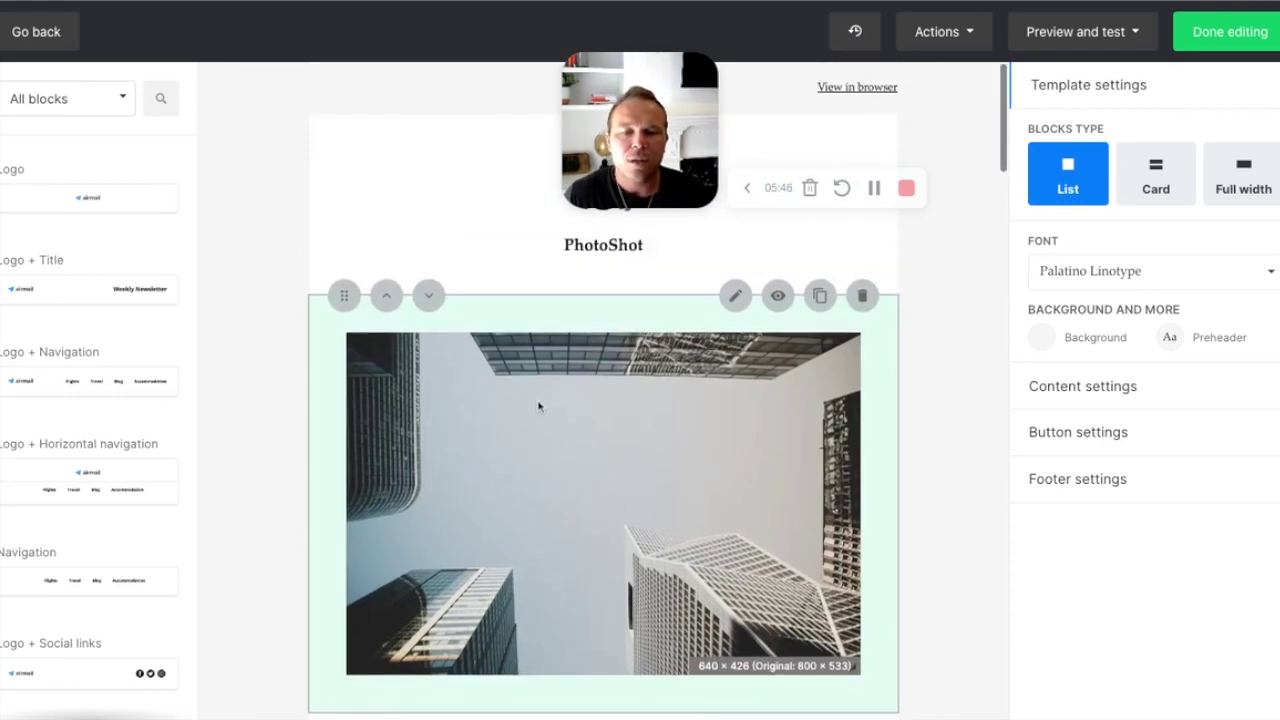
scroll(538, 404, down, 8)
scroll(540, 406, up, 8)
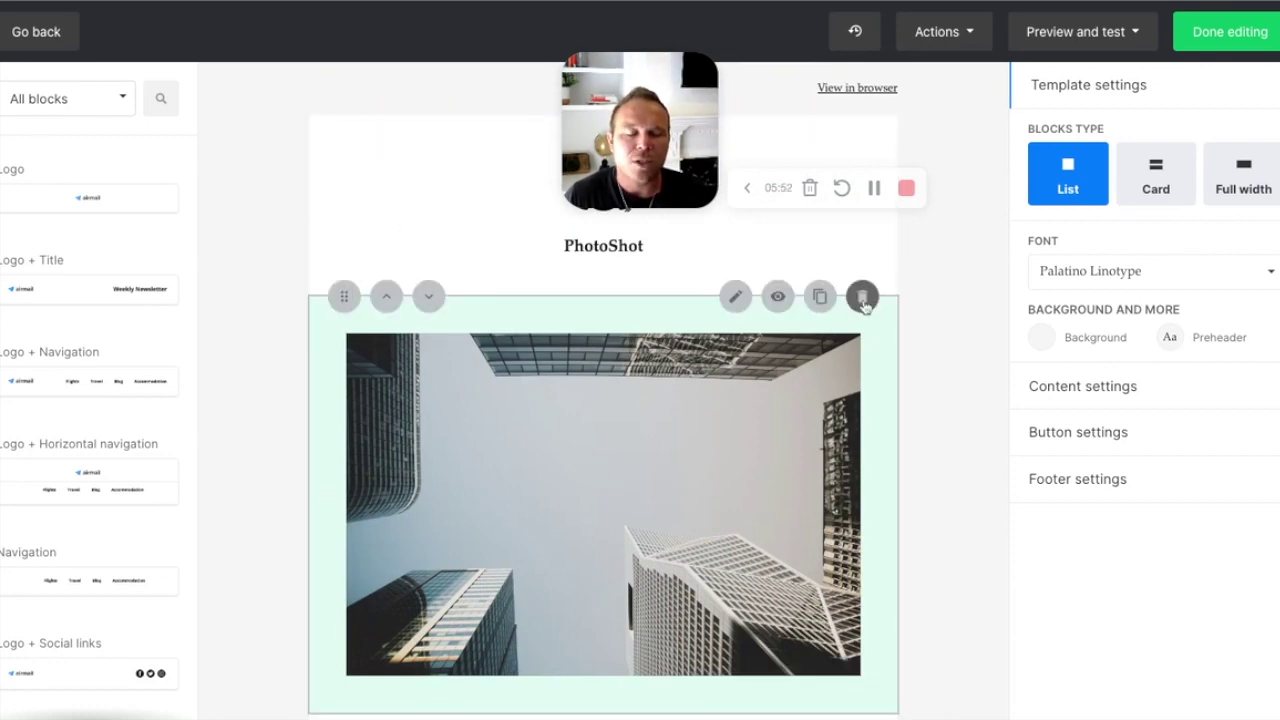
click(864, 302)
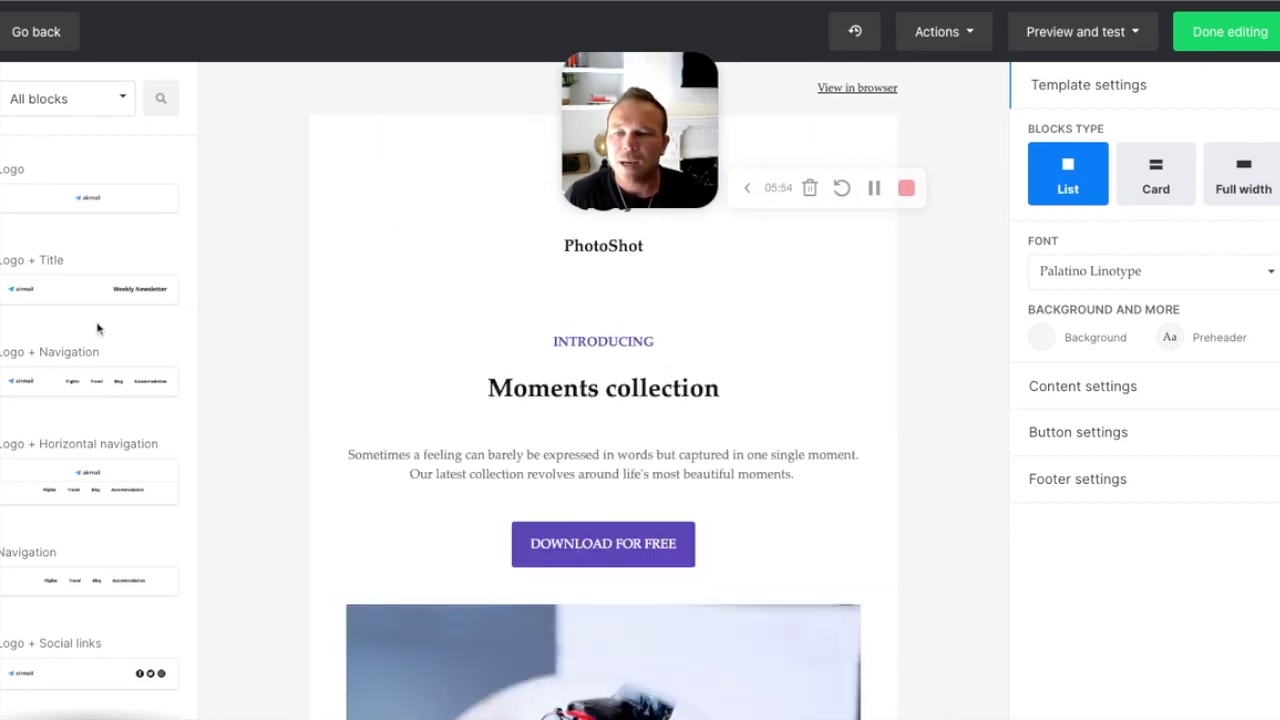
scroll(100, 330, down, 6)
Step: Drag a Gallery 1 block beneath the Moments collection heading
click(88, 106)
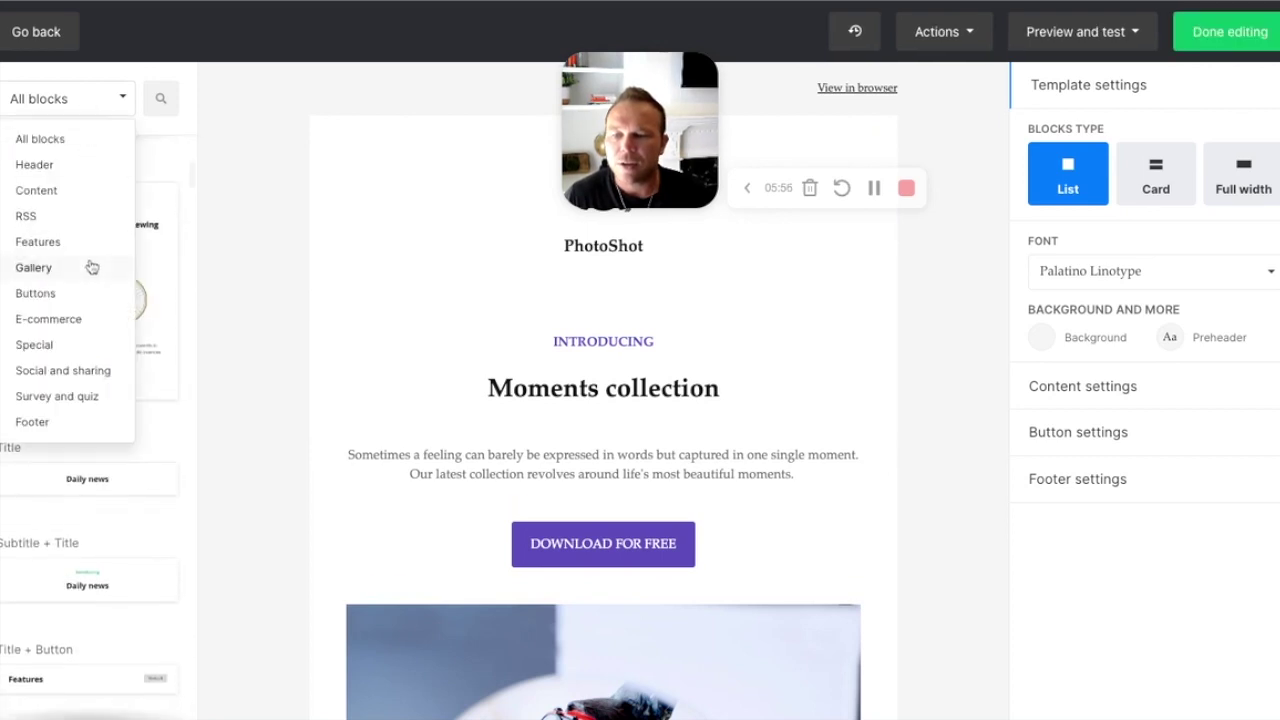
click(55, 267)
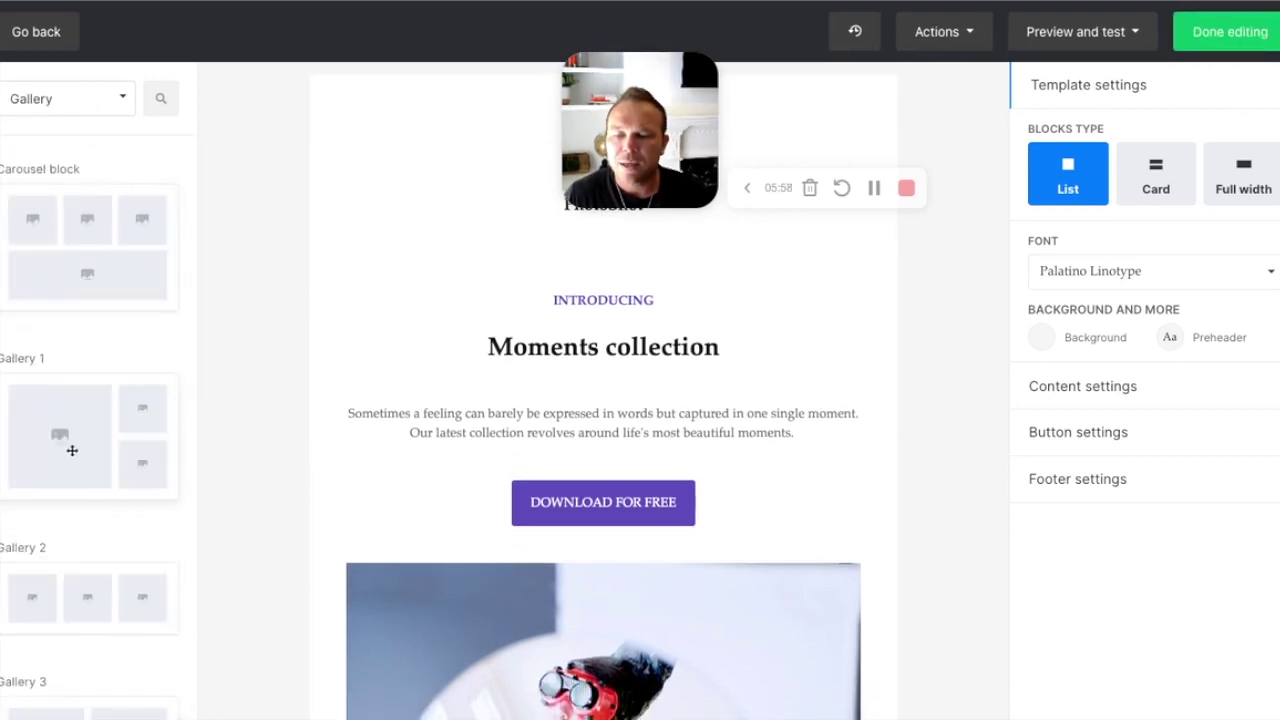
scroll(75, 450, down, 4)
scroll(74, 447, up, 4)
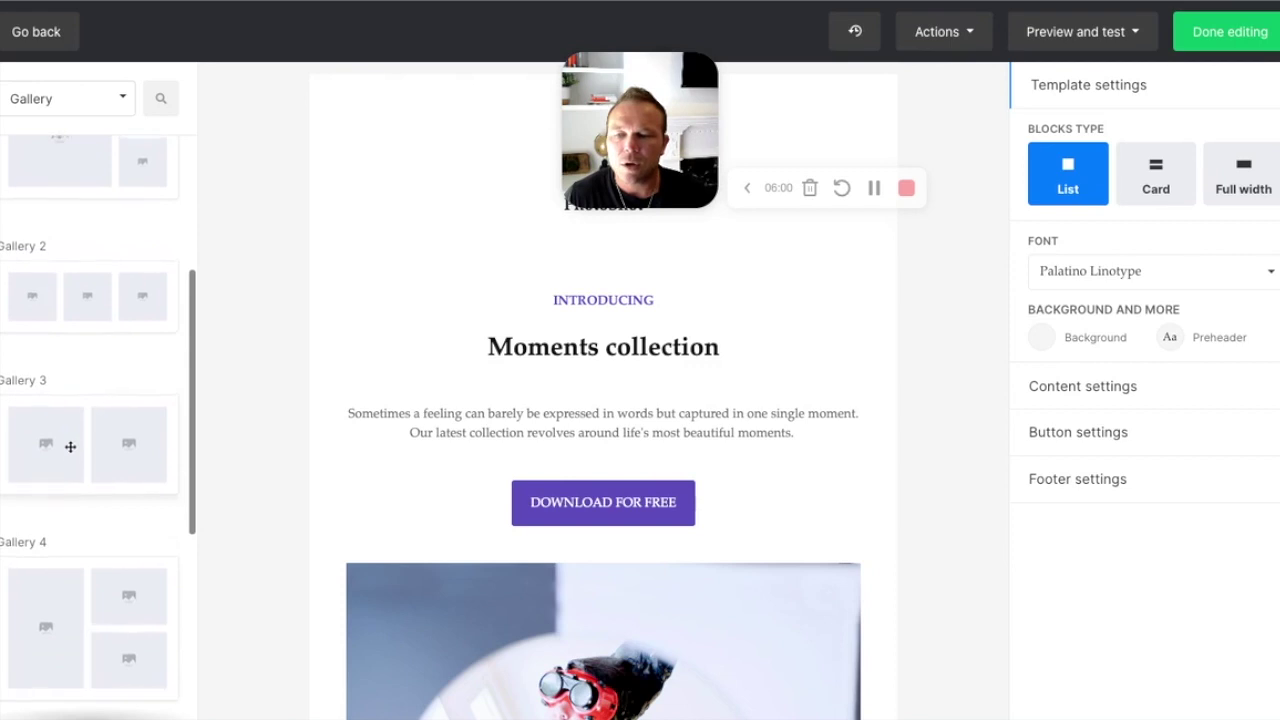
drag(65, 276, 443, 420)
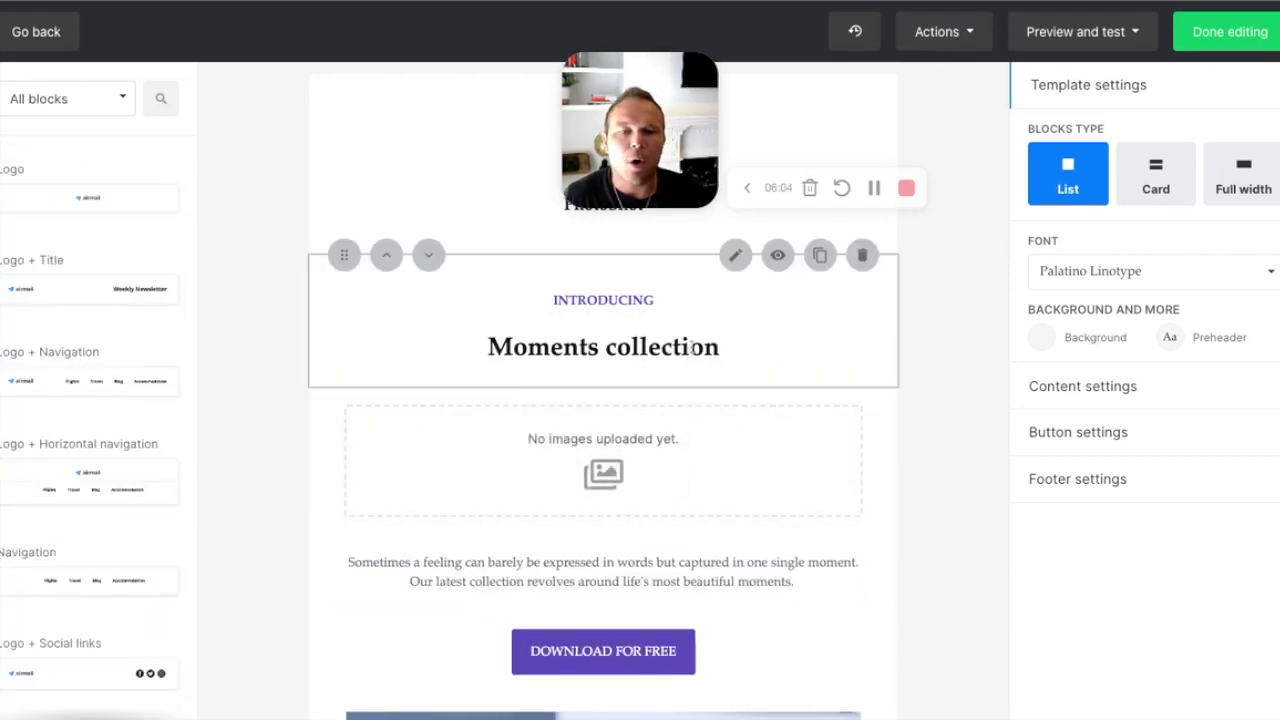
click(545, 470)
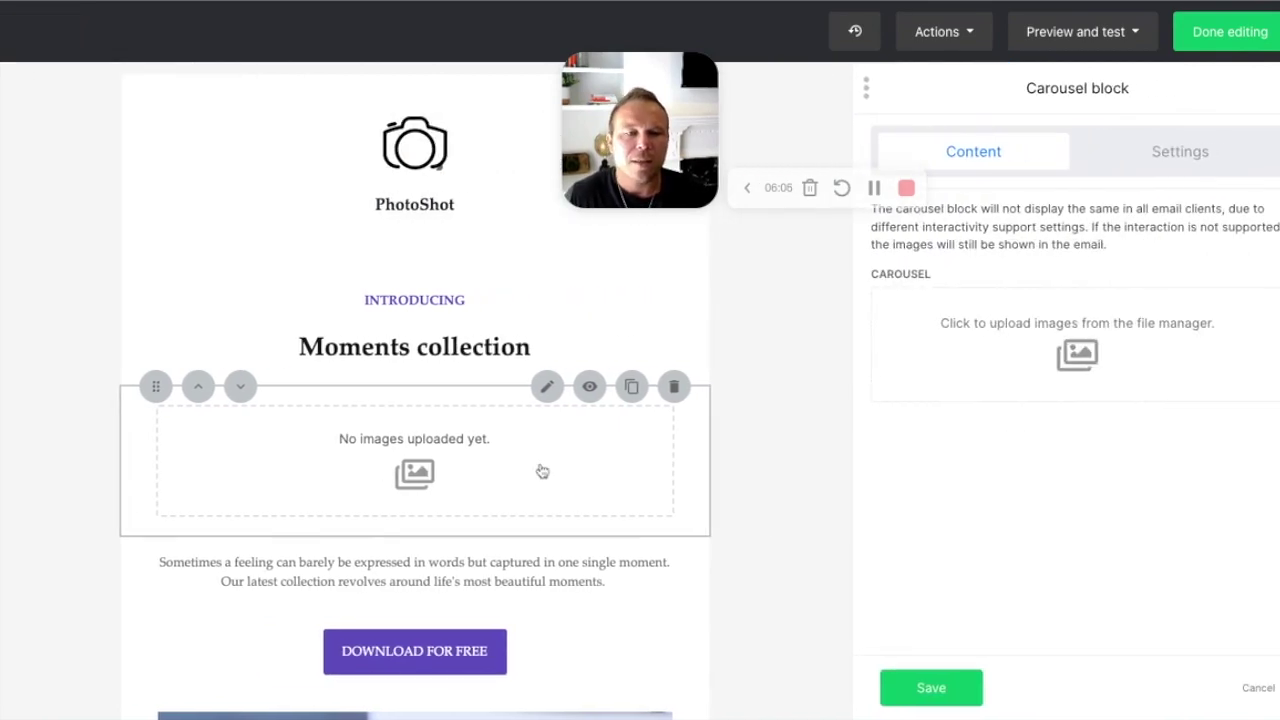
Step: Close the file manager without choosing images and delete the empty gallery block
click(1078, 352)
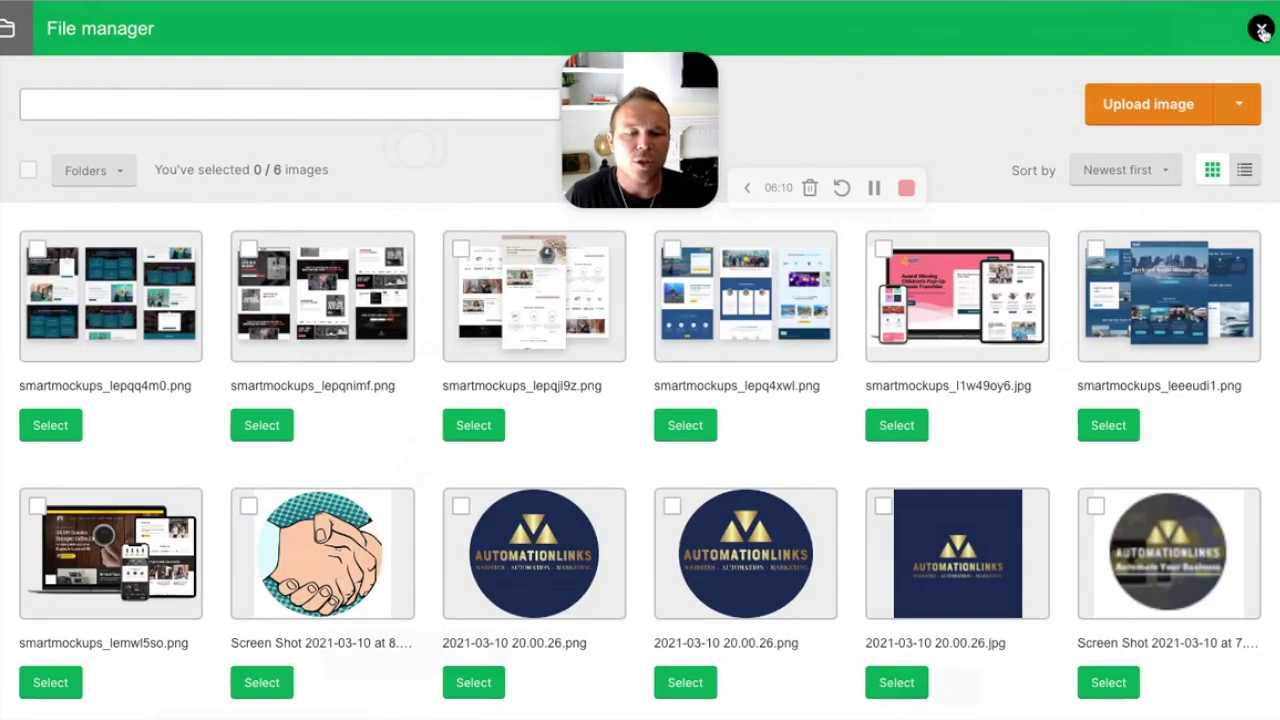
click(1262, 30)
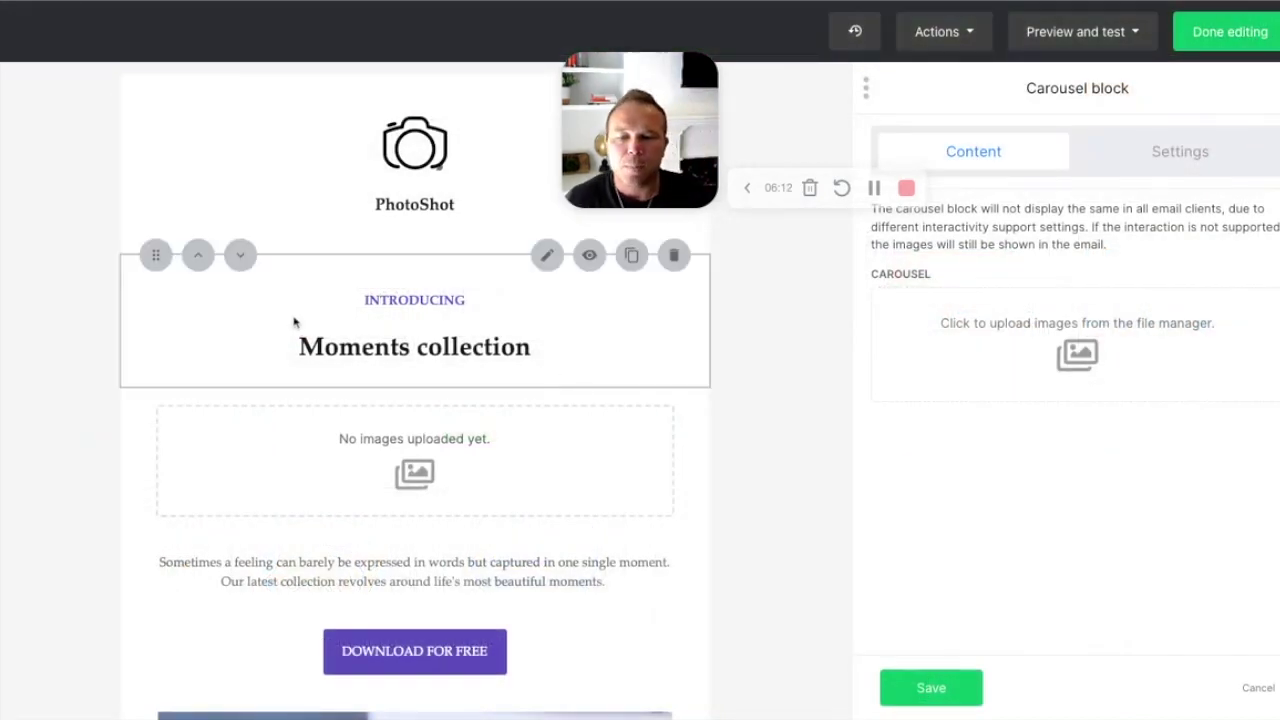
click(675, 391)
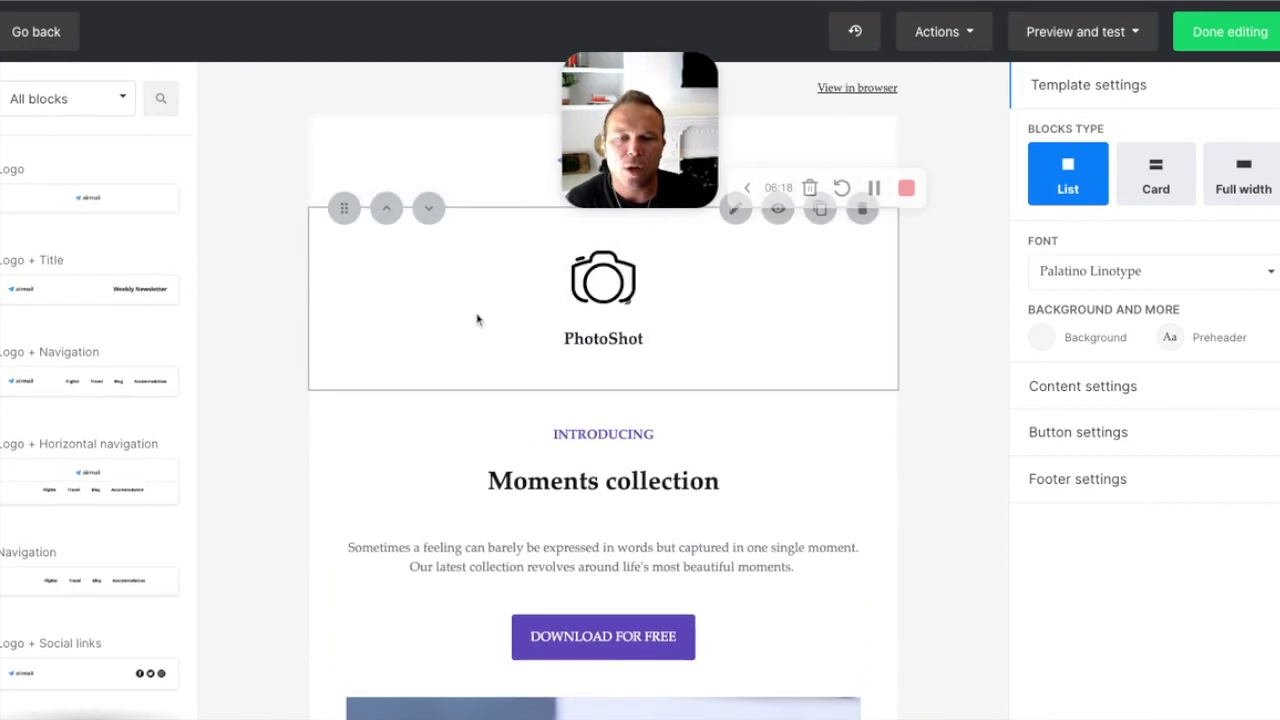
Step: Widen the top airmail logo to 170 and align it left
click(482, 179)
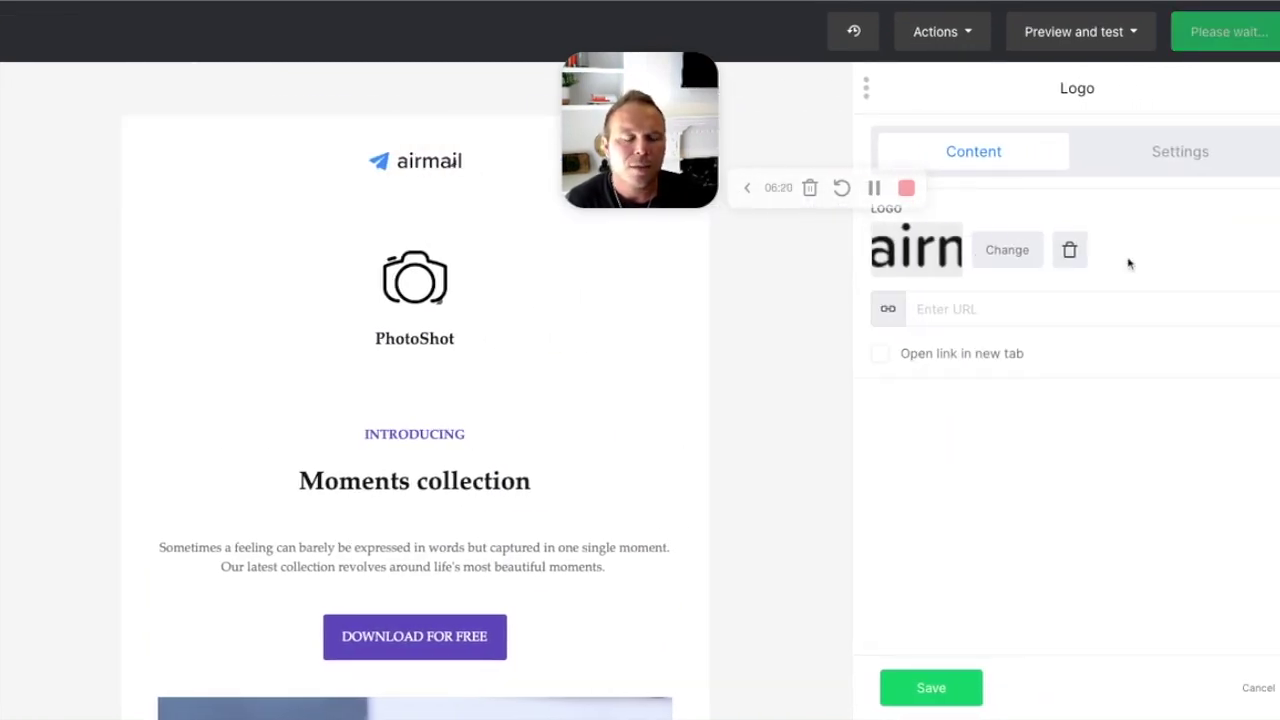
click(1151, 162)
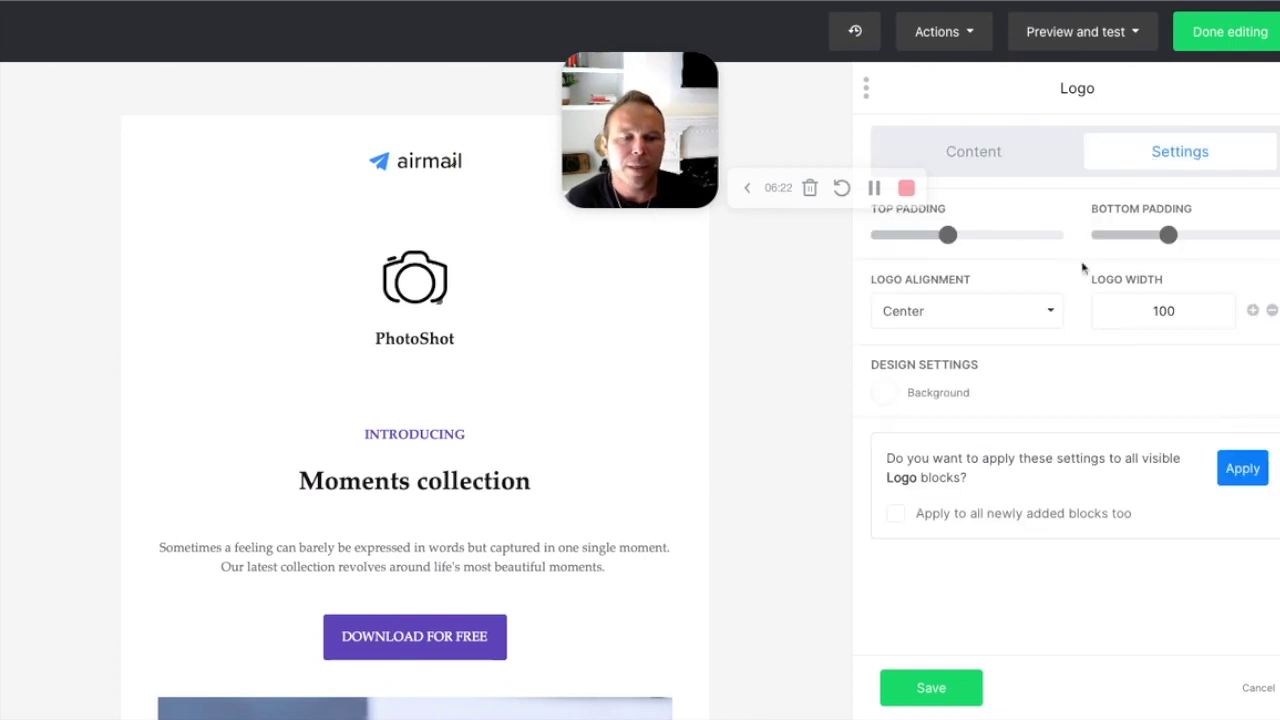
drag(948, 235, 928, 235)
drag(1168, 235, 1168, 235)
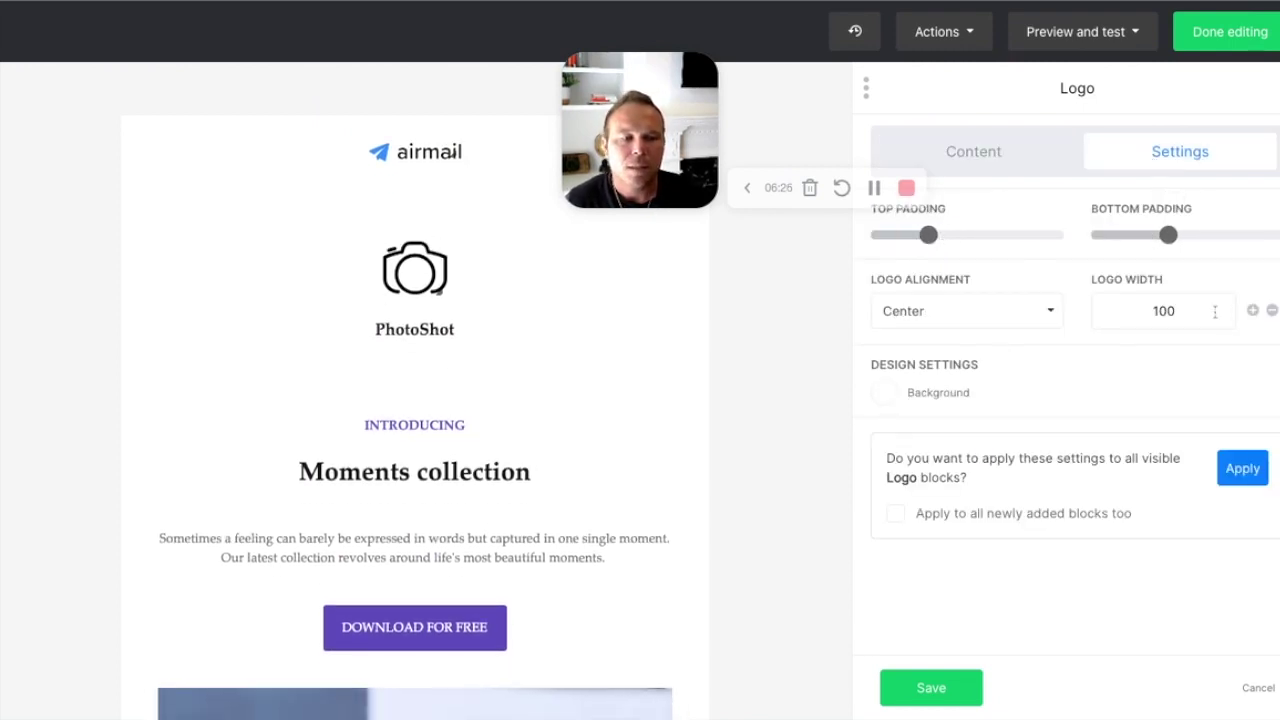
click(1252, 310)
click(1252, 310)
click(1252, 310)
click(1252, 310)
click(1252, 310)
click(1252, 310)
click(1252, 310)
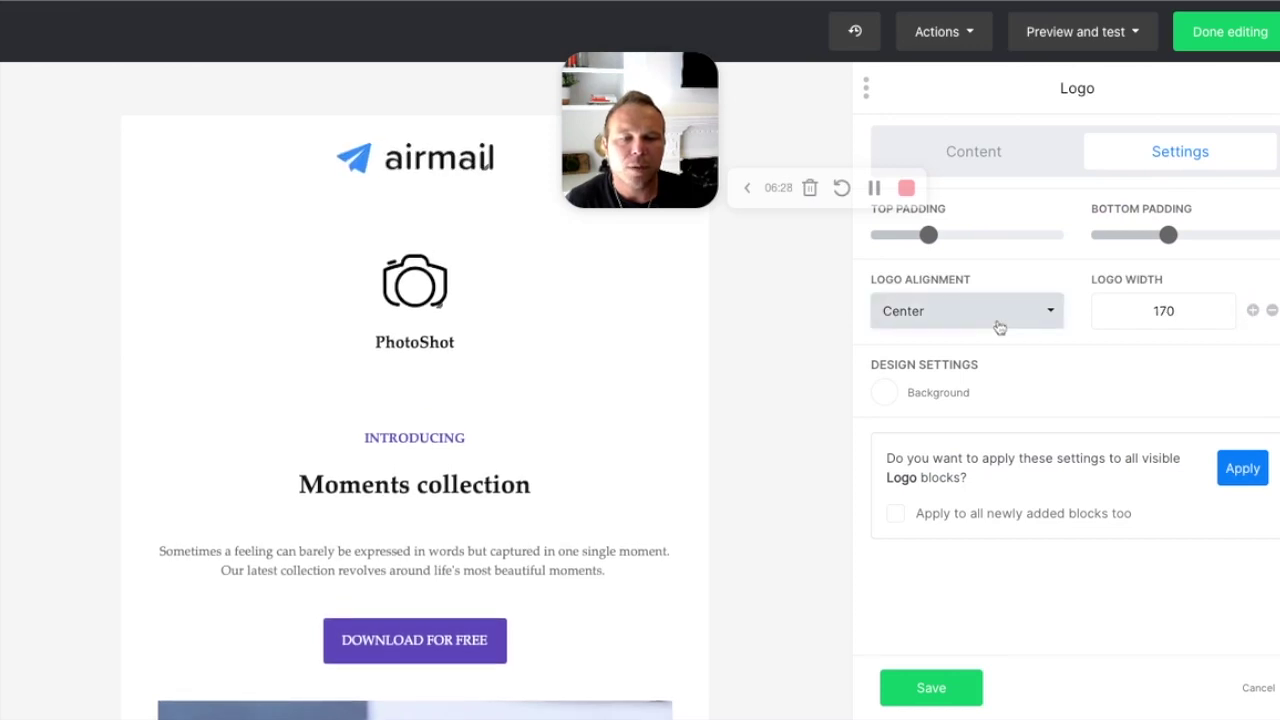
click(1000, 328)
click(985, 354)
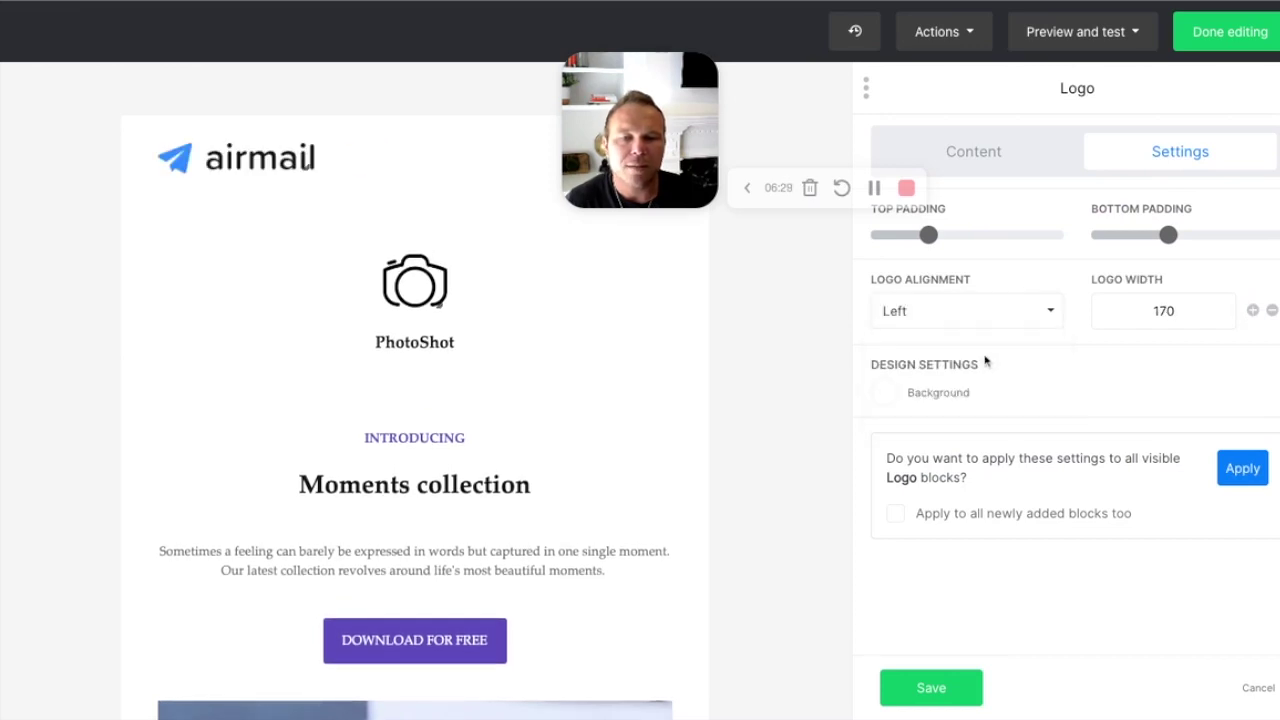
Step: Give the logo block a blue #007bff background and save it
click(887, 398)
click(730, 418)
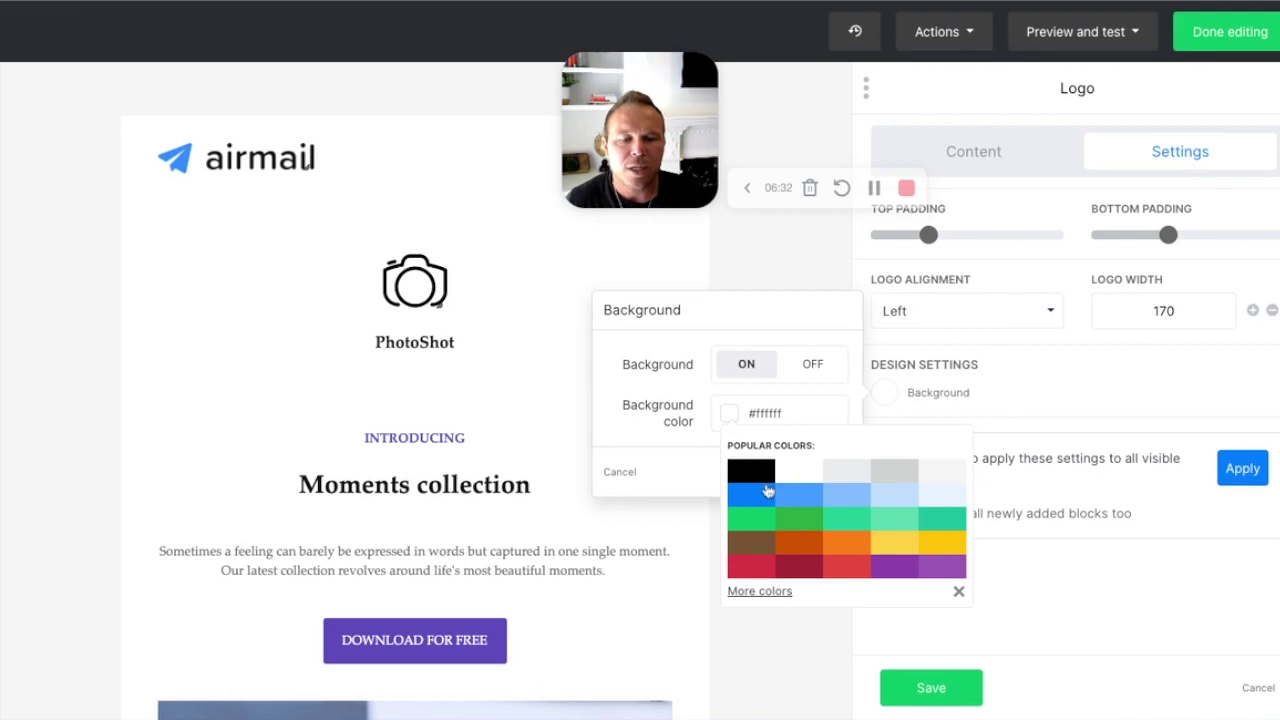
click(766, 492)
click(868, 472)
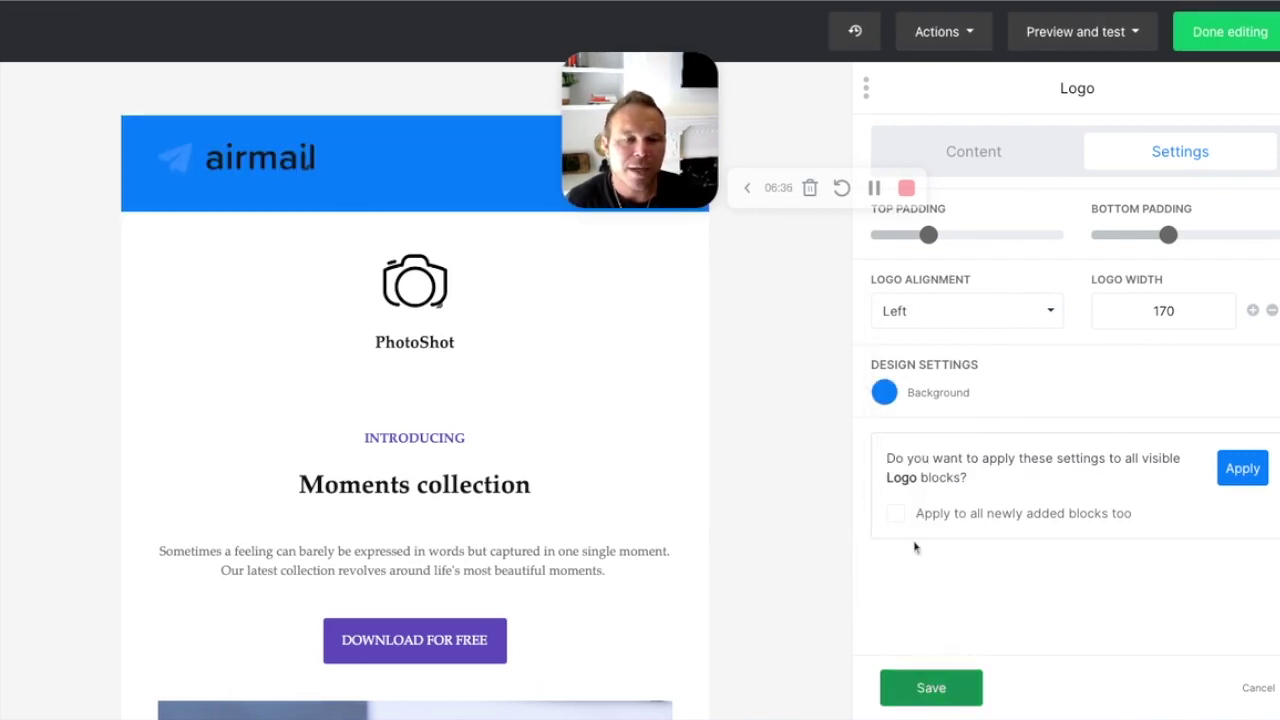
click(1044, 150)
click(983, 684)
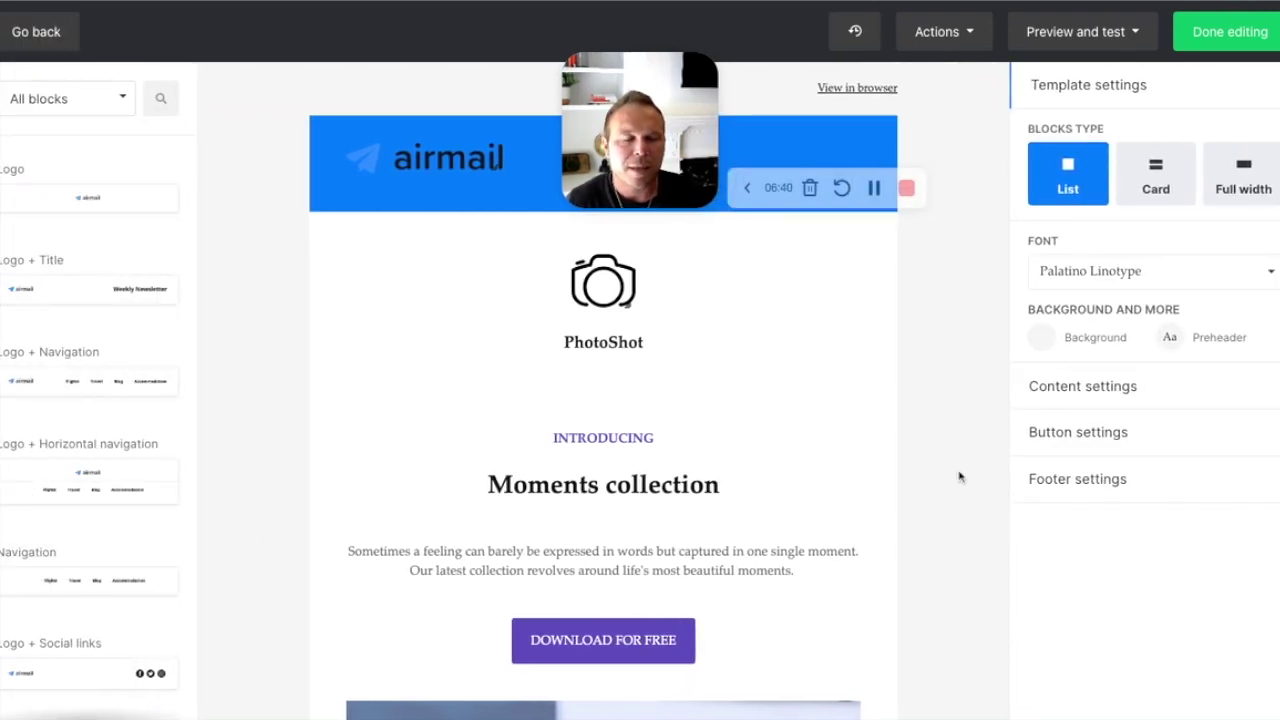
click(1262, 185)
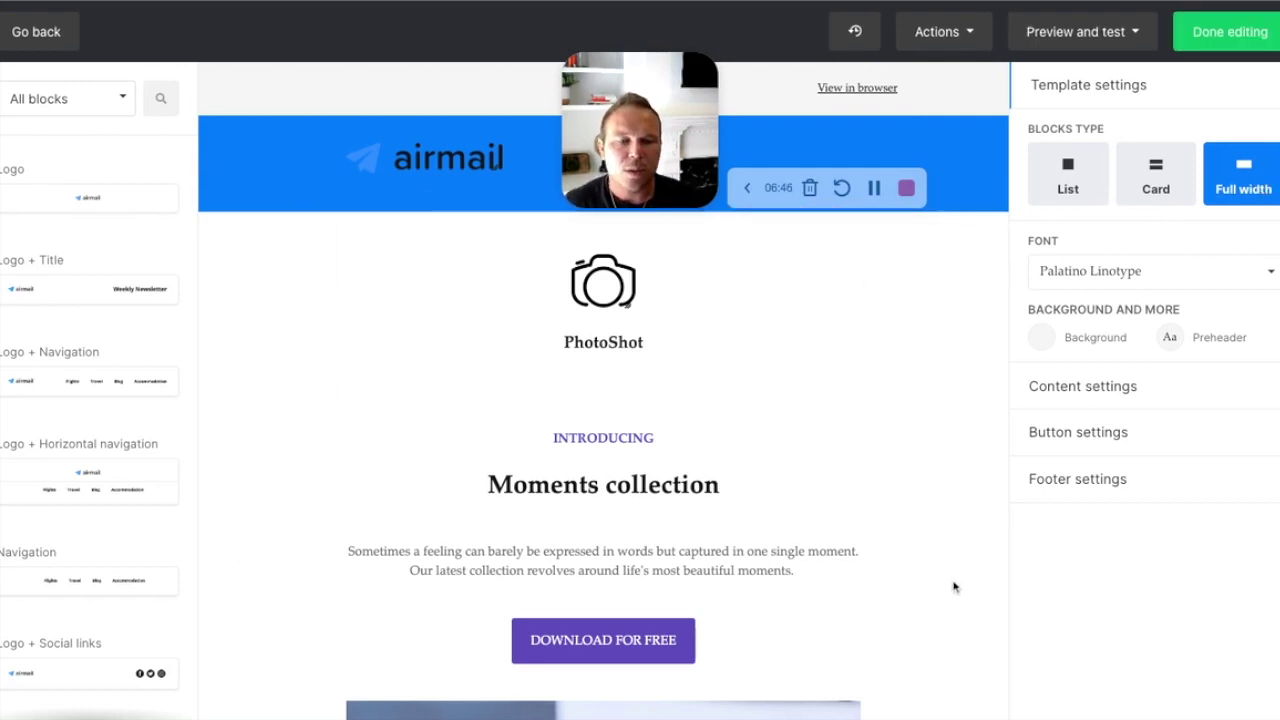
click(1041, 337)
click(888, 311)
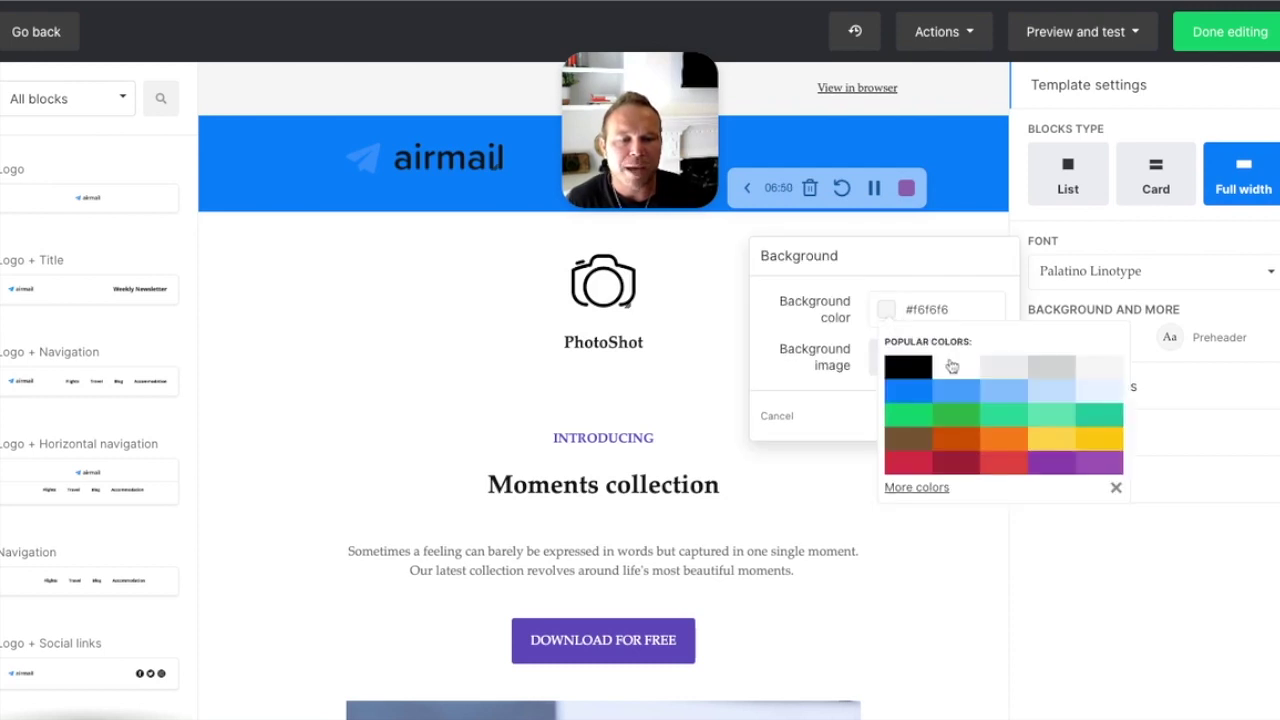
click(840, 402)
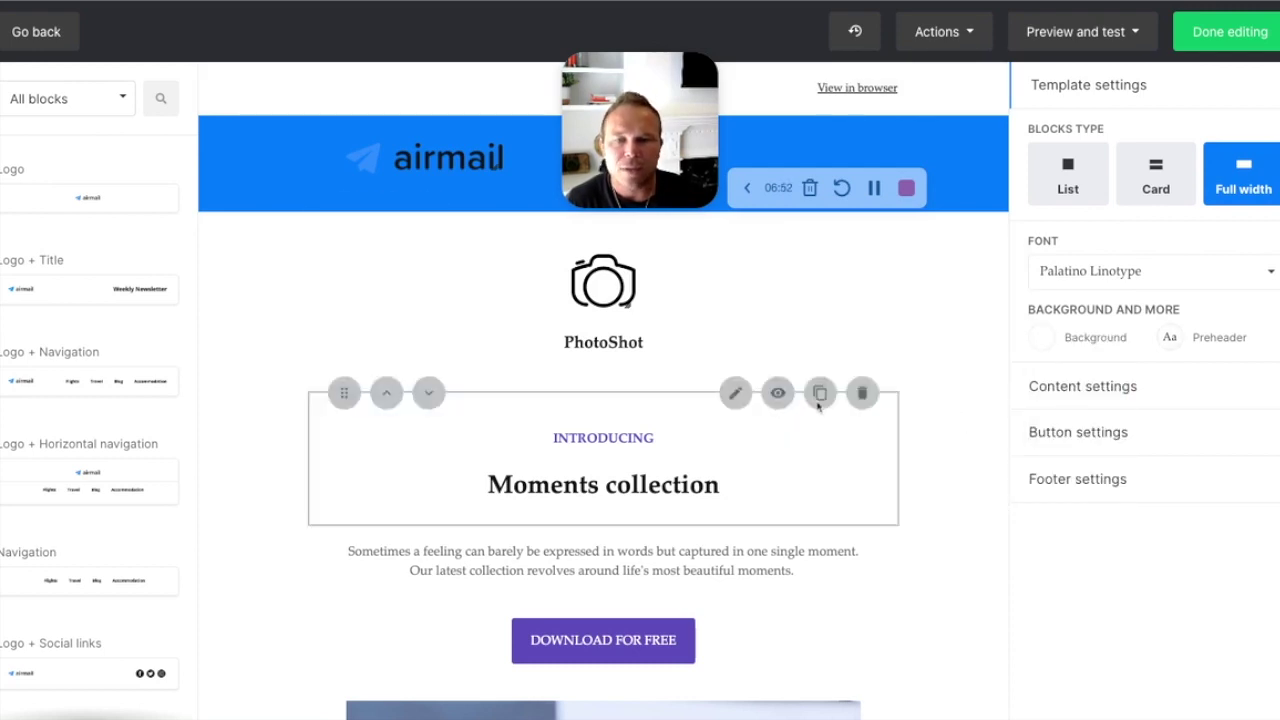
scroll(820, 214, down, 3)
scroll(18, 435, down, 9)
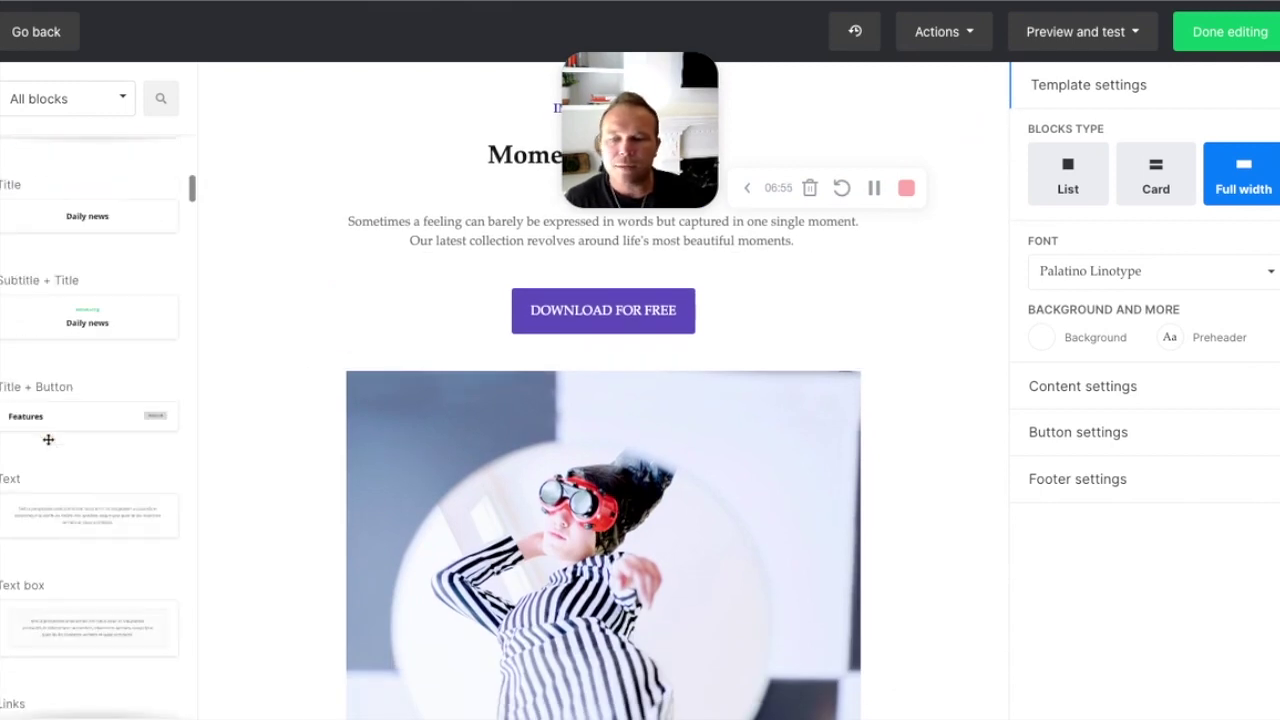
scroll(51, 444, down, 9)
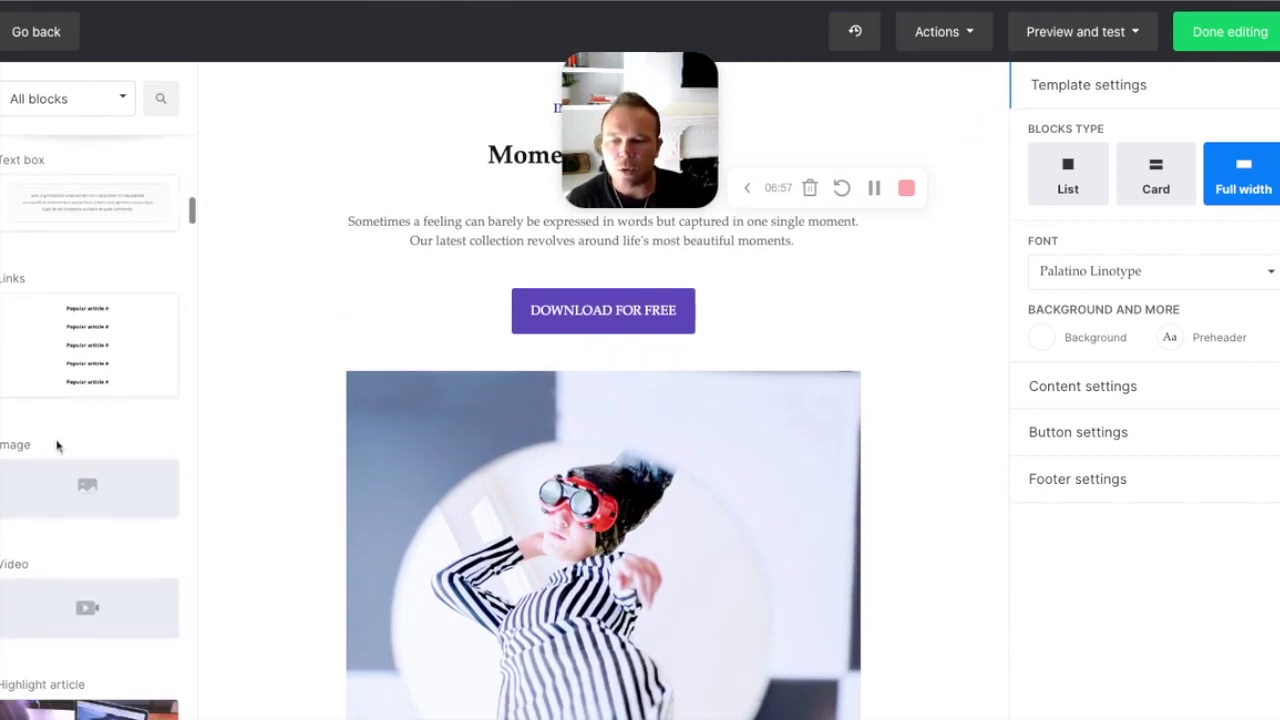
scroll(62, 380, up, 3)
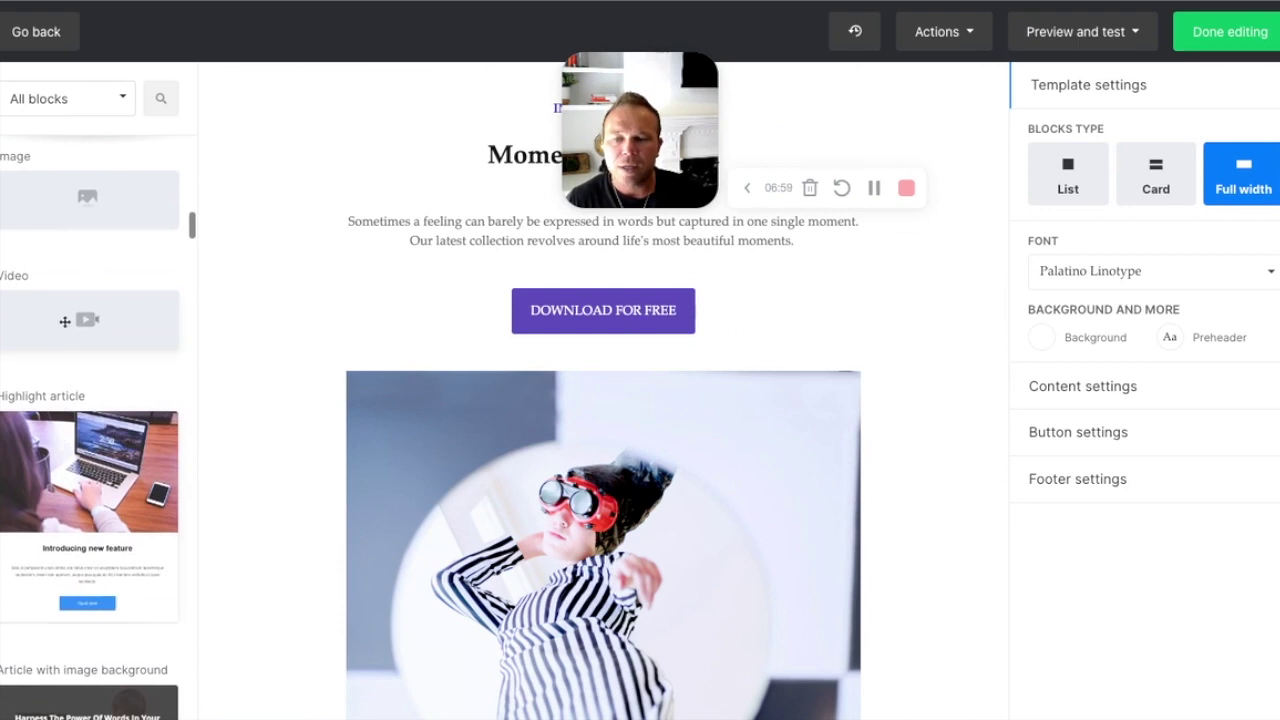
drag(64, 321, 634, 417)
Step: Drop a Video block below DOWNLOAD FOR FREE and save it without a URL
click(626, 429)
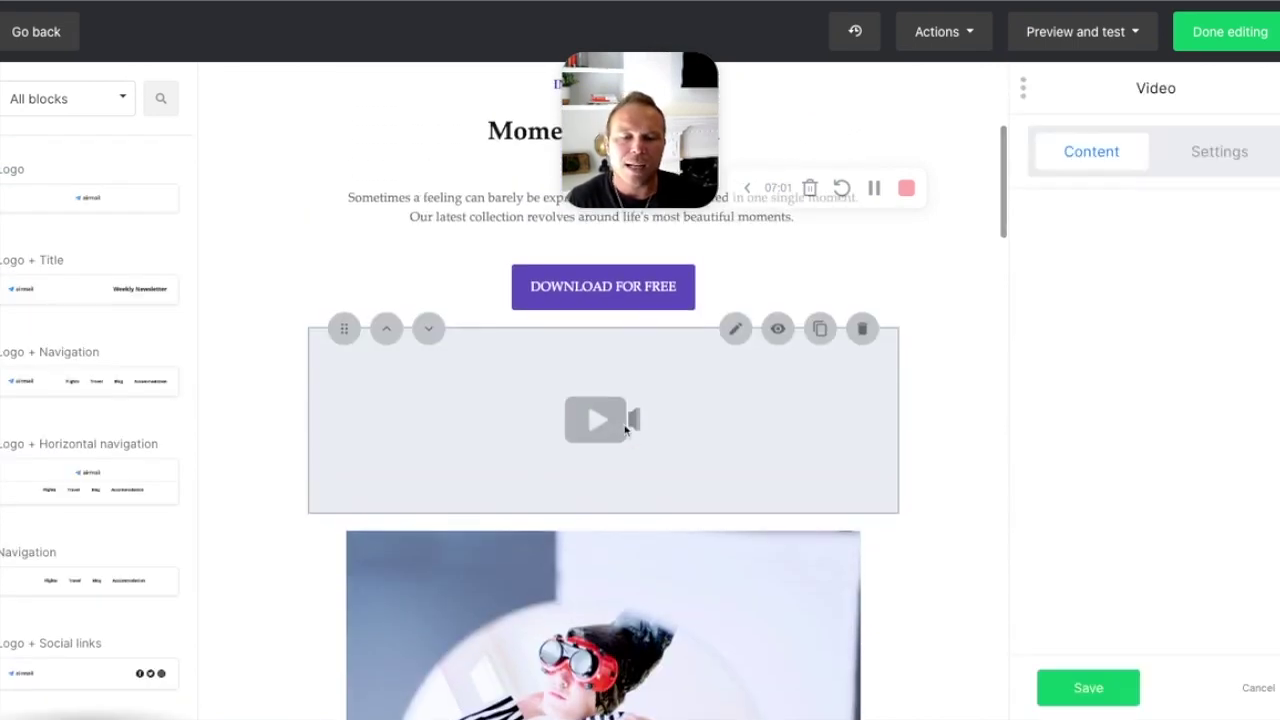
click(977, 236)
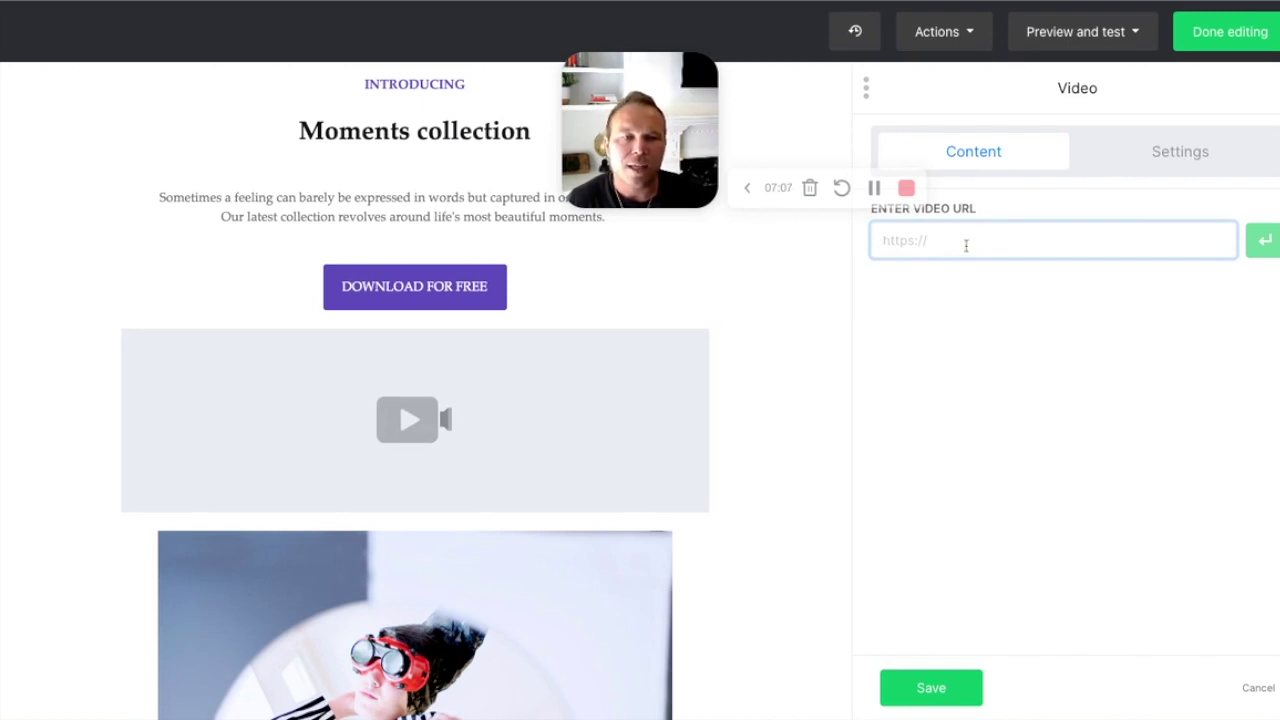
click(955, 688)
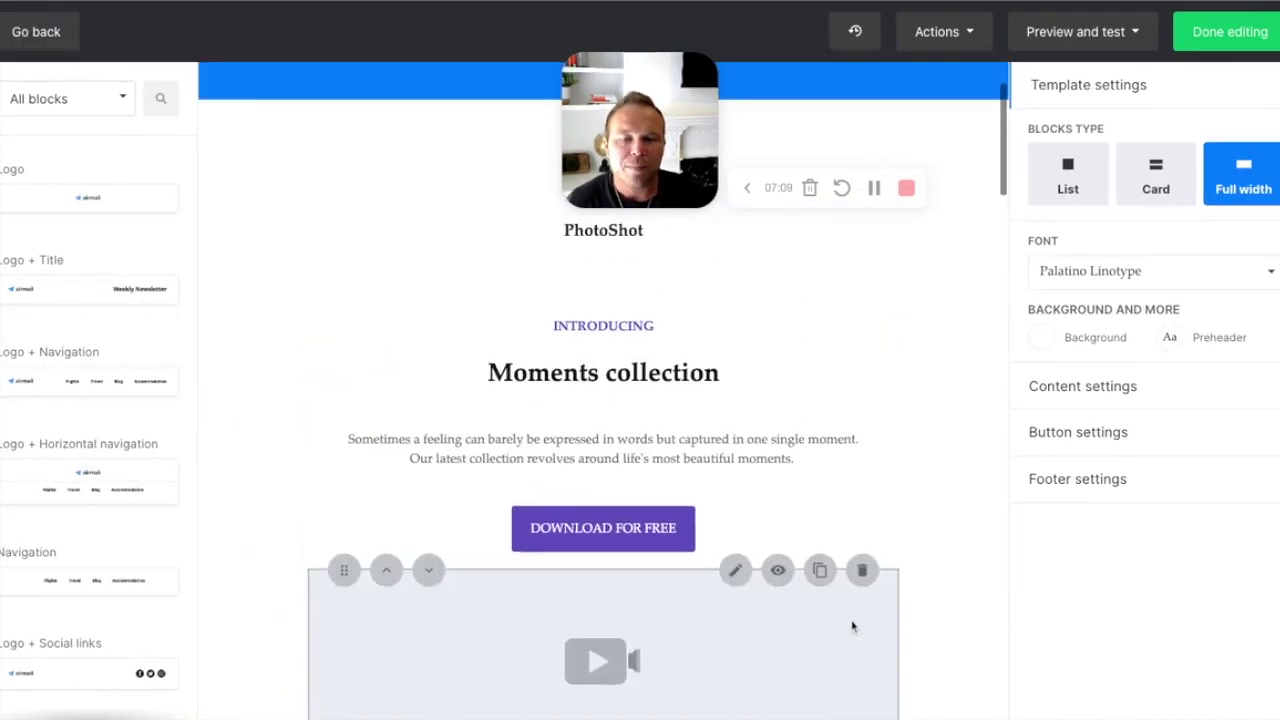
Step: Select the intro paragraph and set its font size to 18px
click(556, 480)
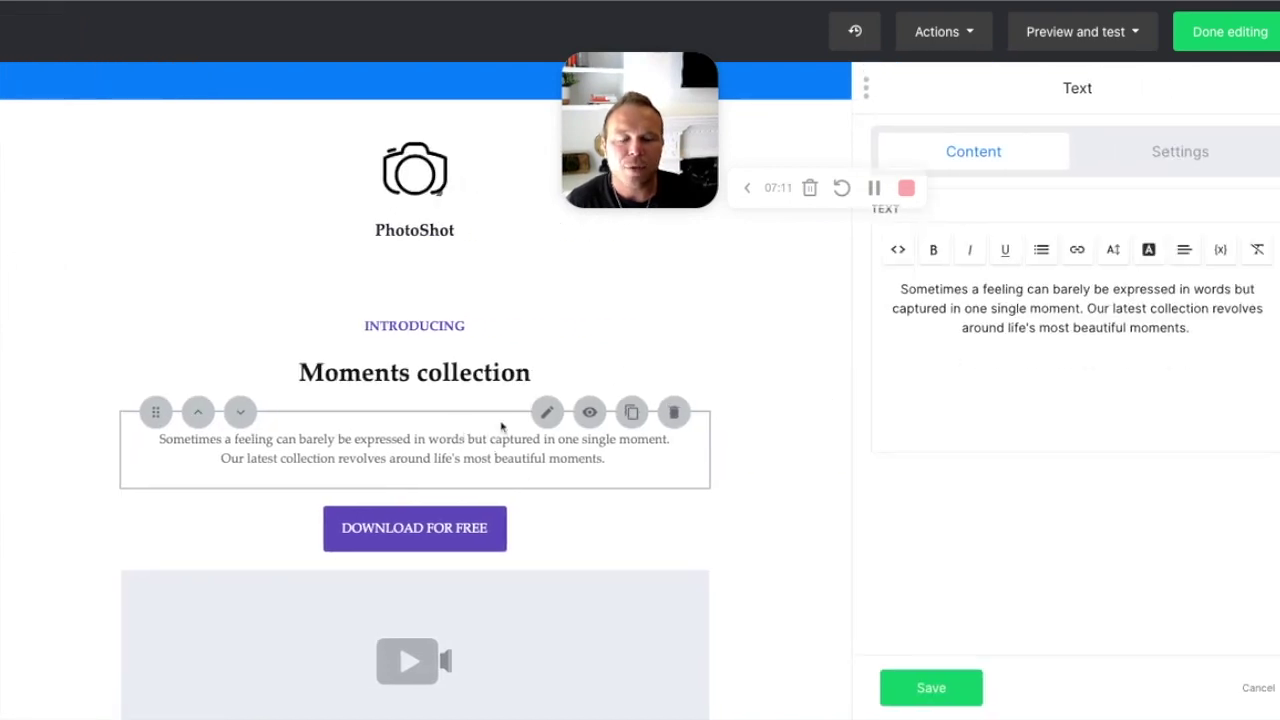
drag(892, 289, 1106, 377)
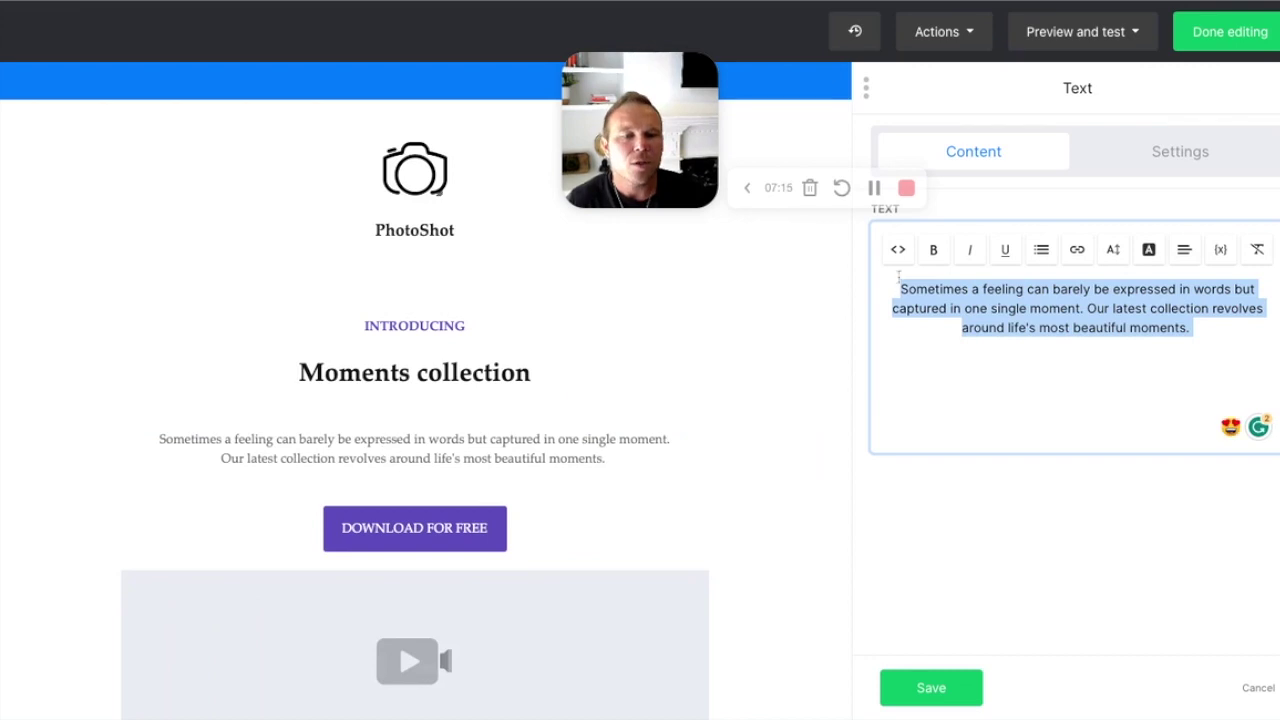
click(934, 251)
click(934, 251)
click(970, 251)
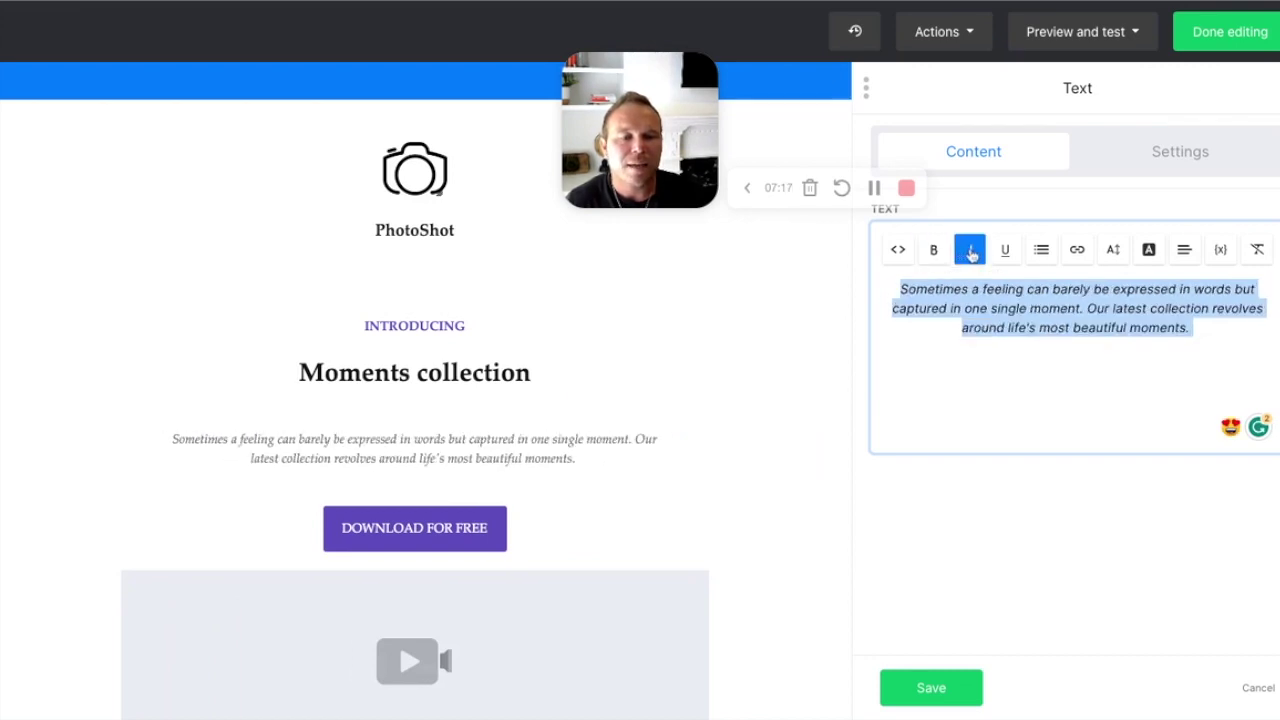
click(970, 251)
click(1115, 251)
click(1016, 489)
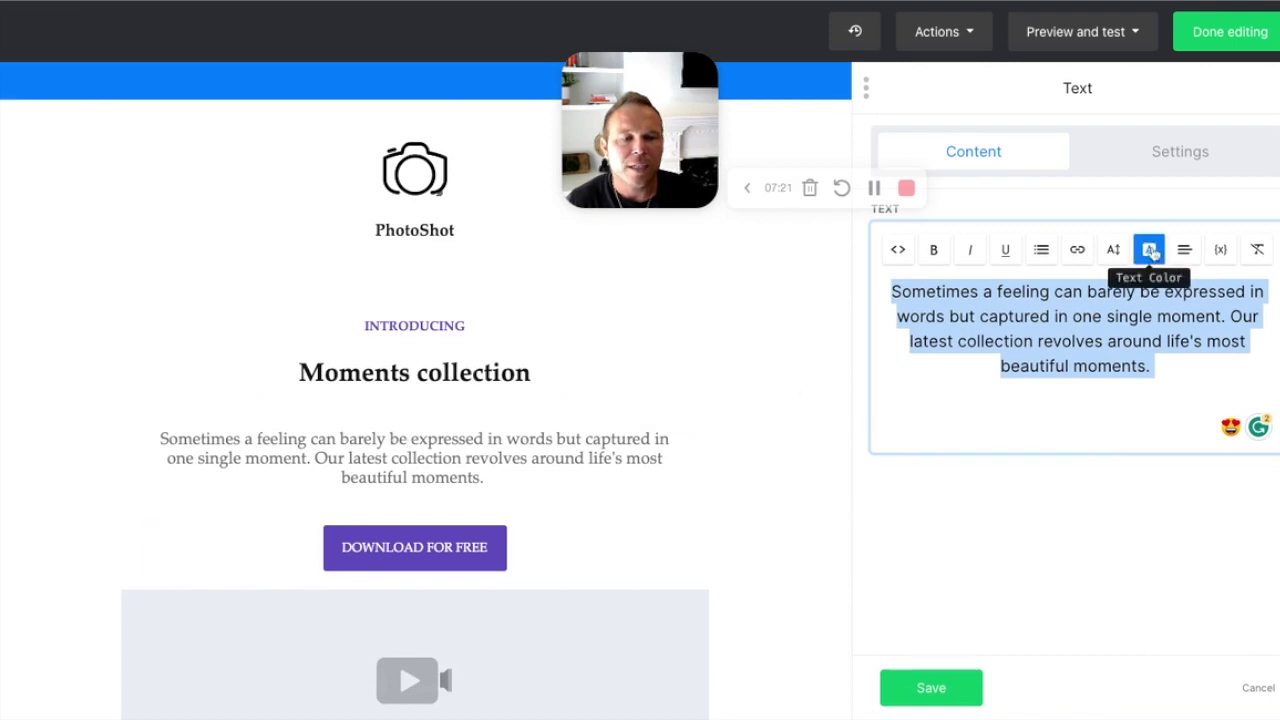
click(1149, 249)
click(1178, 253)
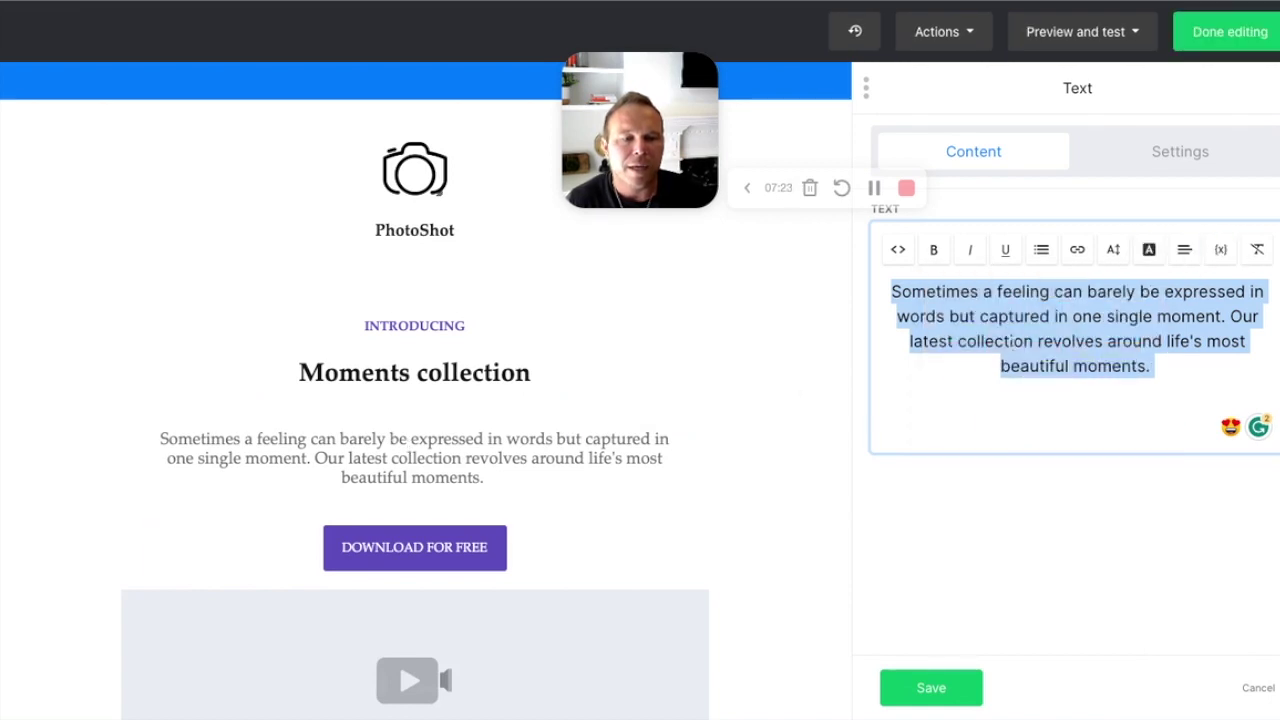
click(1013, 343)
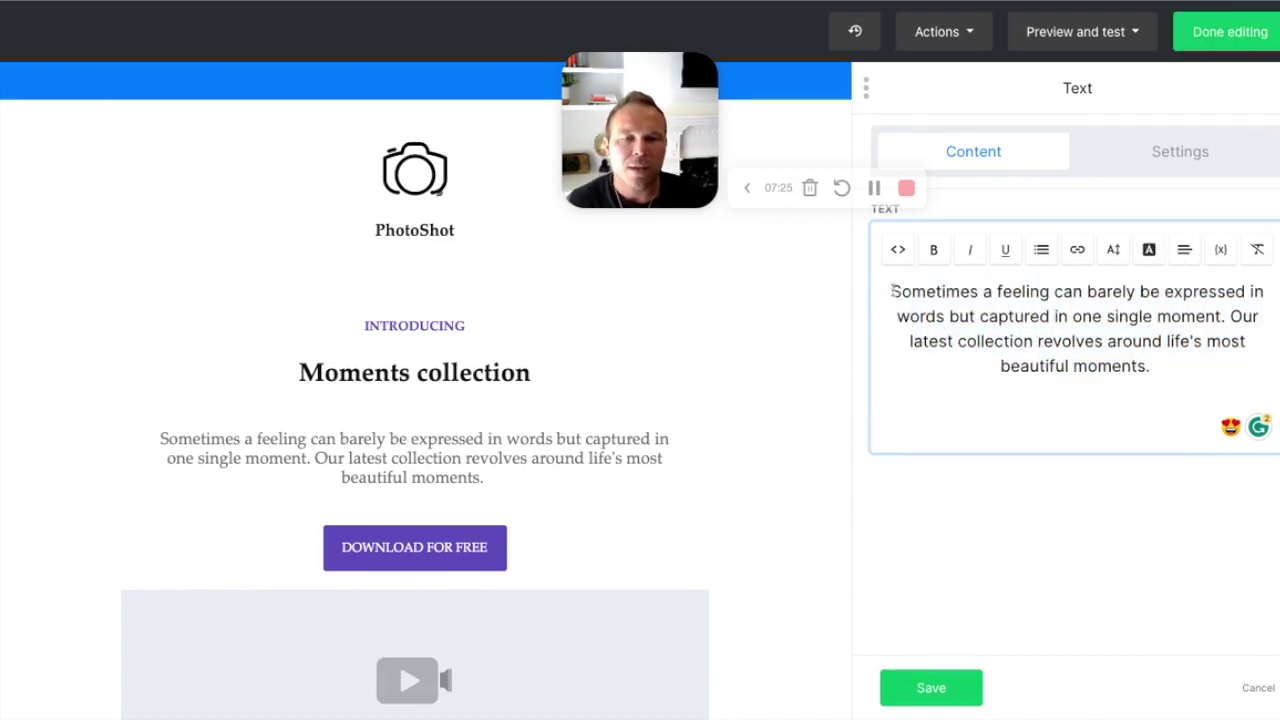
Step: Replace the paragraph with 'Hello {$name}, this is your newsletter' using the Name variable
key(Right)
key(Right)
key(Right)
key(Right)
key(Right)
key(Right)
key(Right)
key(Right)
key(Right)
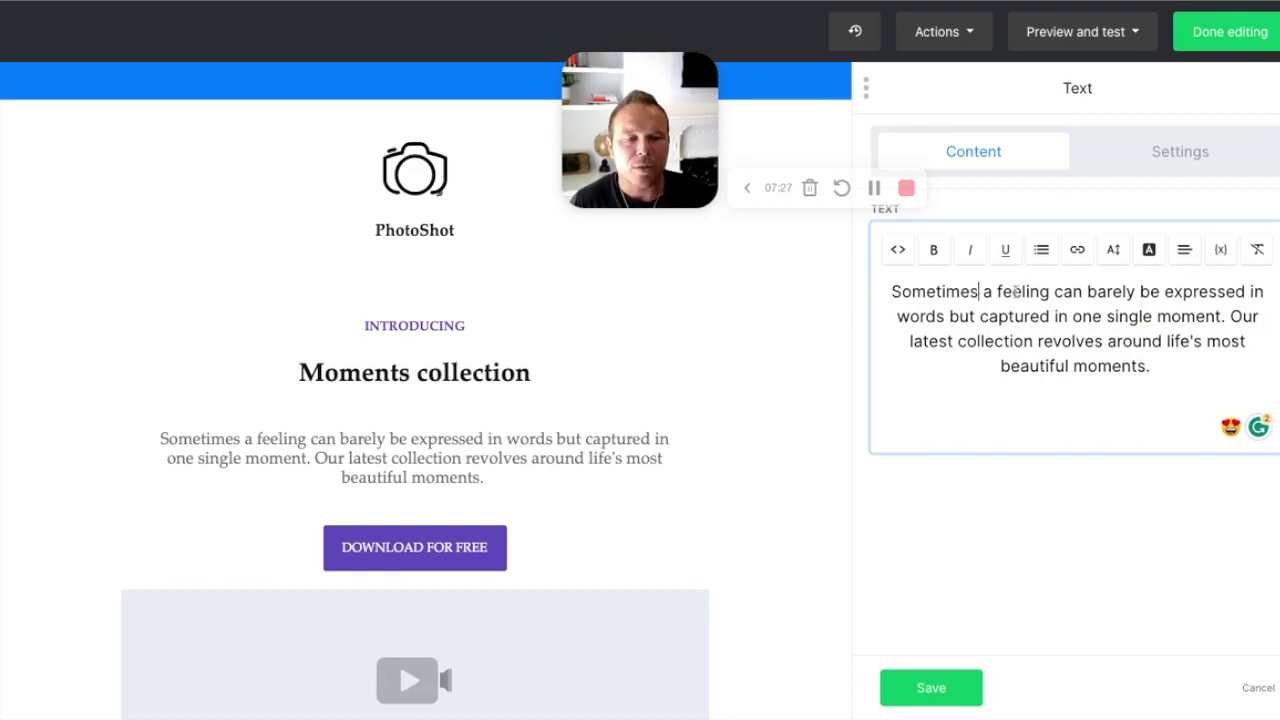
key(ctrl+a)
text(Hello)
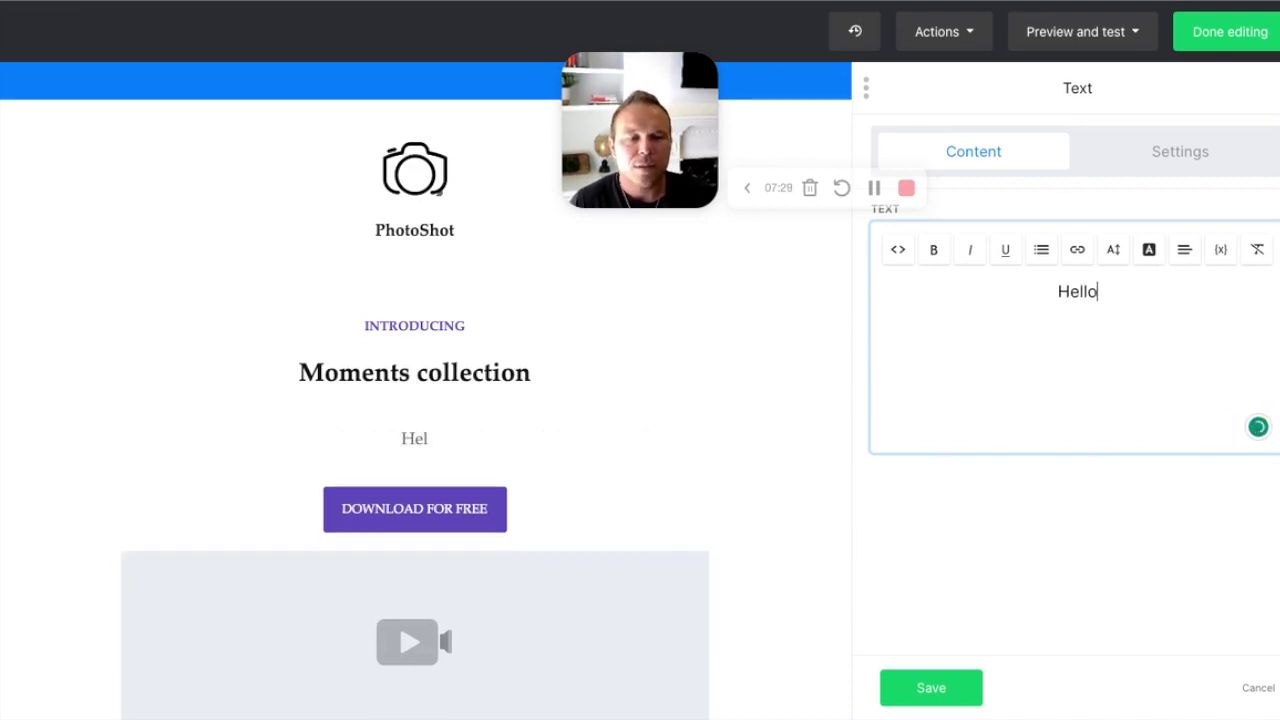
click(1222, 250)
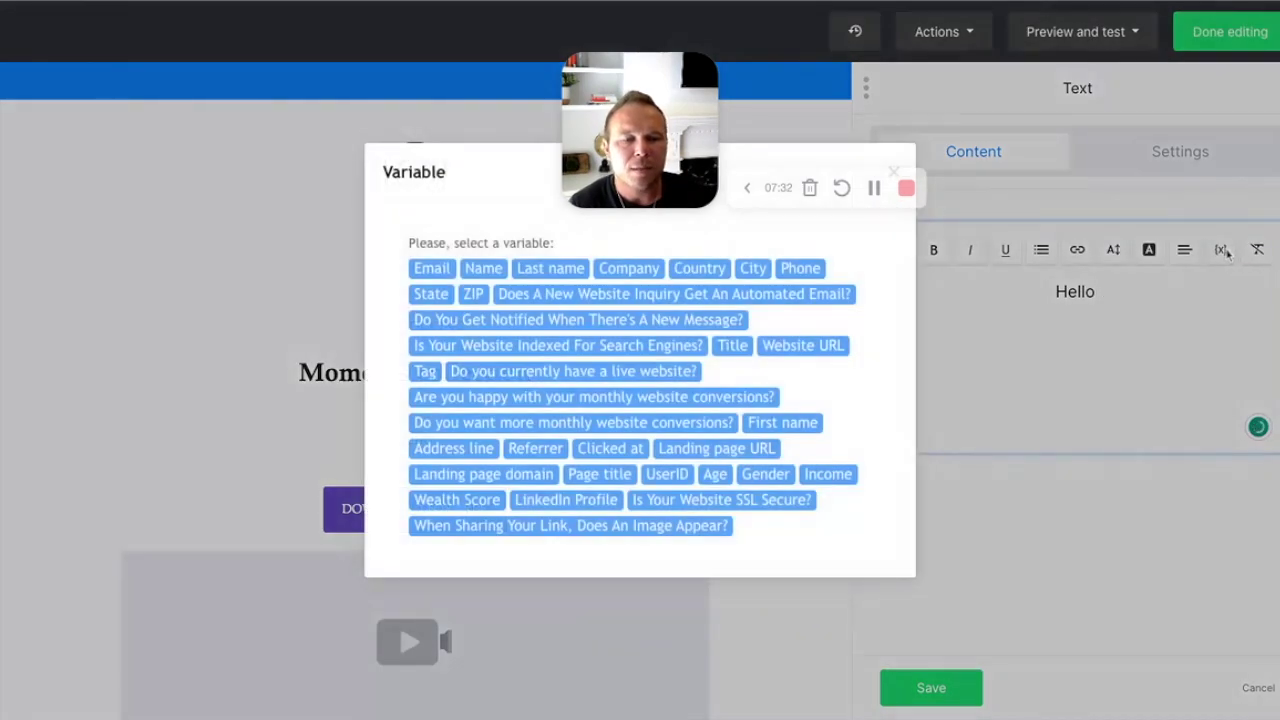
click(497, 272)
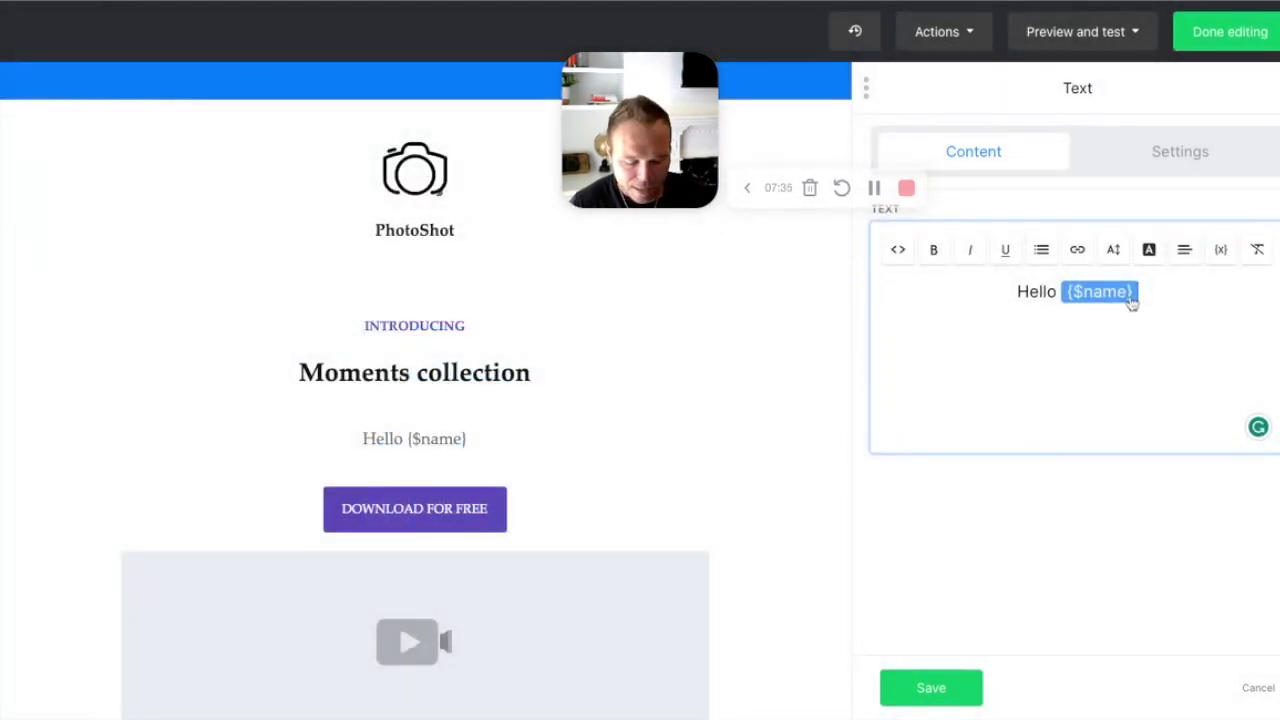
text(, this is )
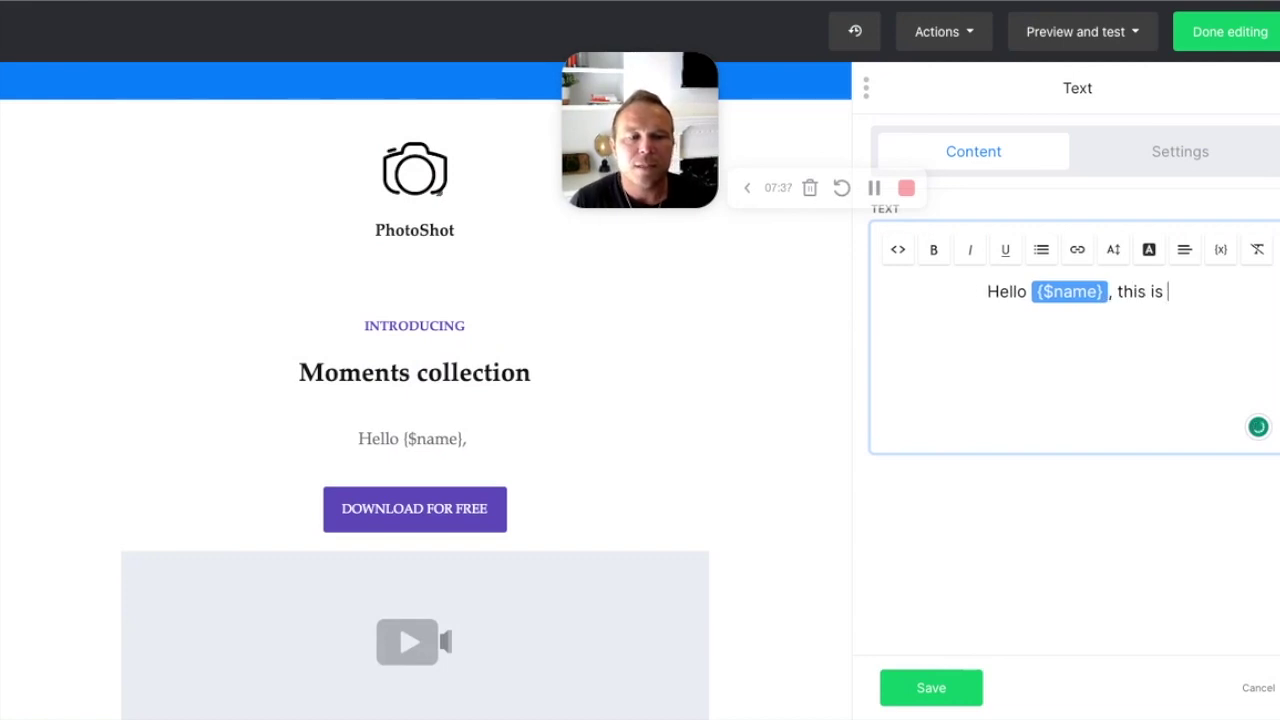
text(your newsletter)
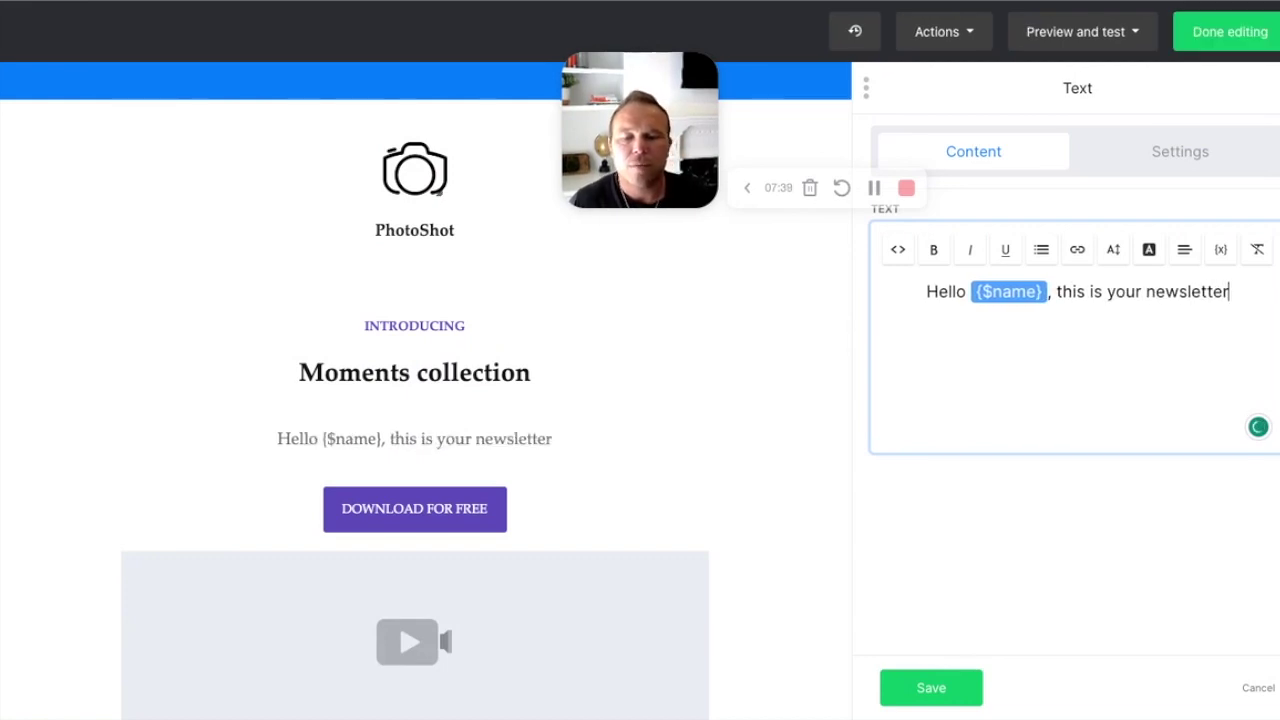
Step: Save the greeting, then remove the button's # link and make it open in a new tab
click(932, 687)
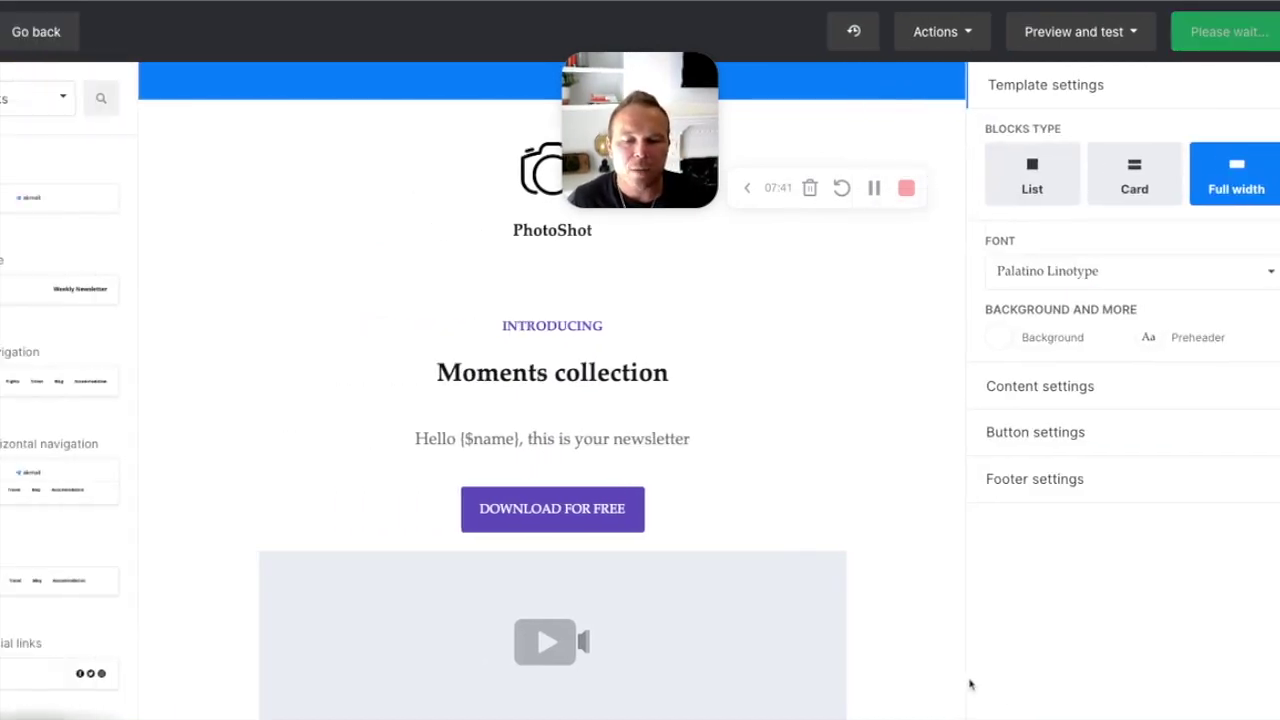
click(647, 512)
drag(990, 288, 868, 292)
key(BackSpace)
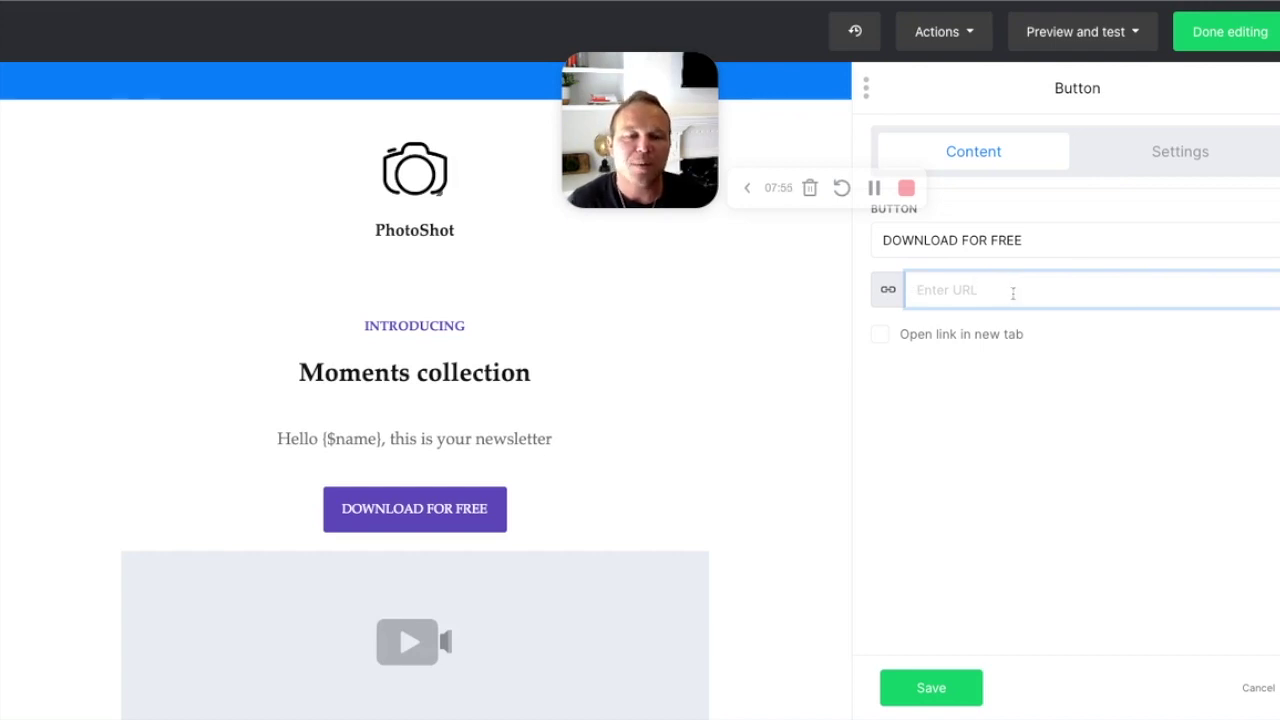
click(884, 338)
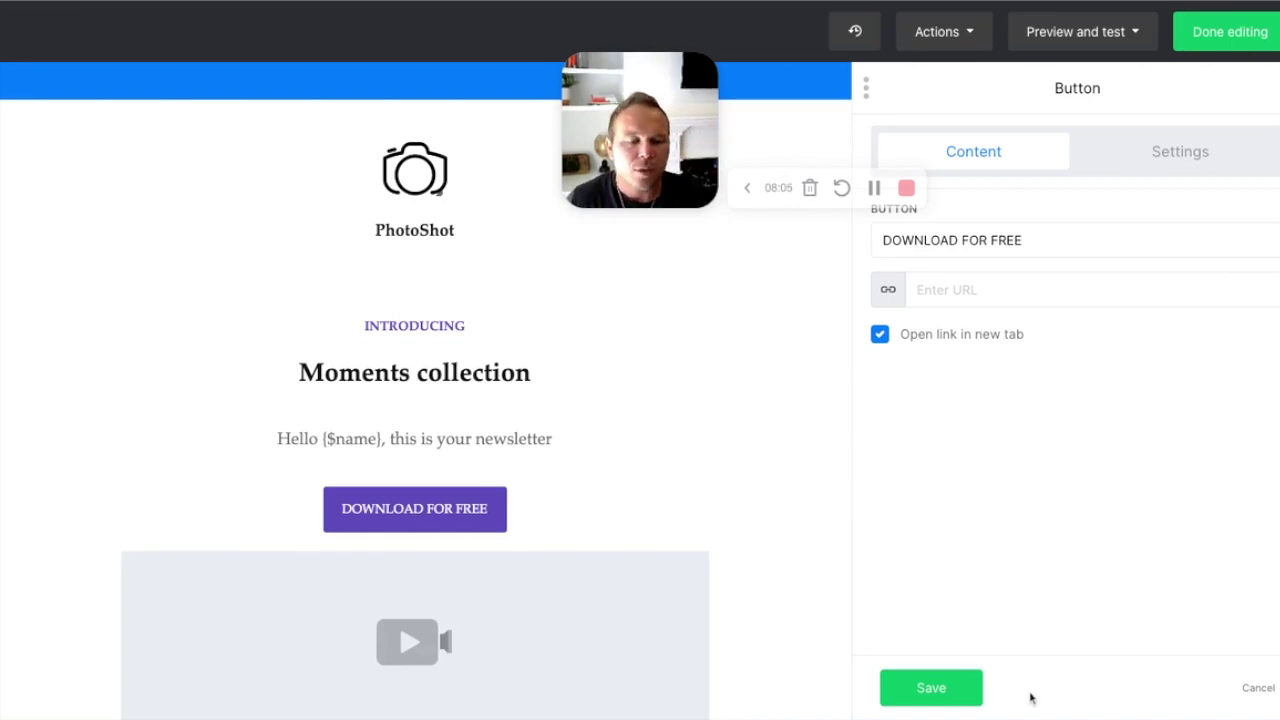
click(931, 688)
scroll(652, 543, down, 20)
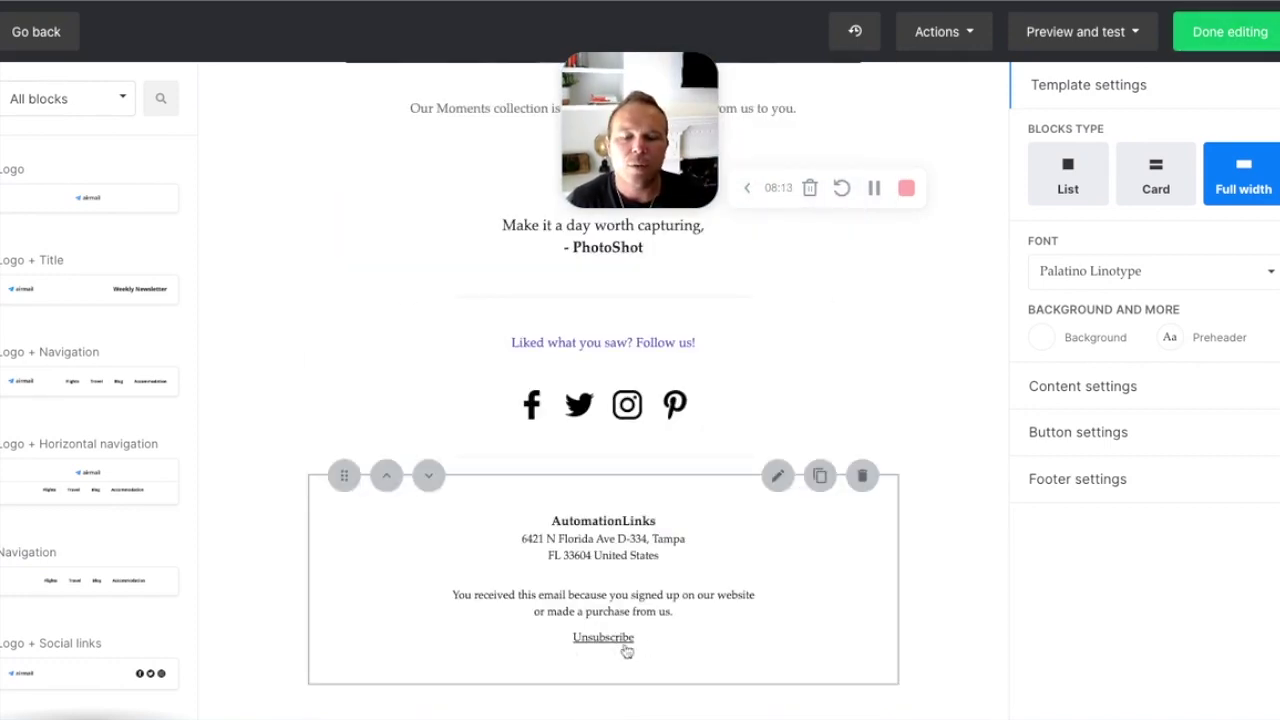
Step: Keep the AutomationLinks Tampa address in the footer's Company Details and save the footer
triple_click(521, 540)
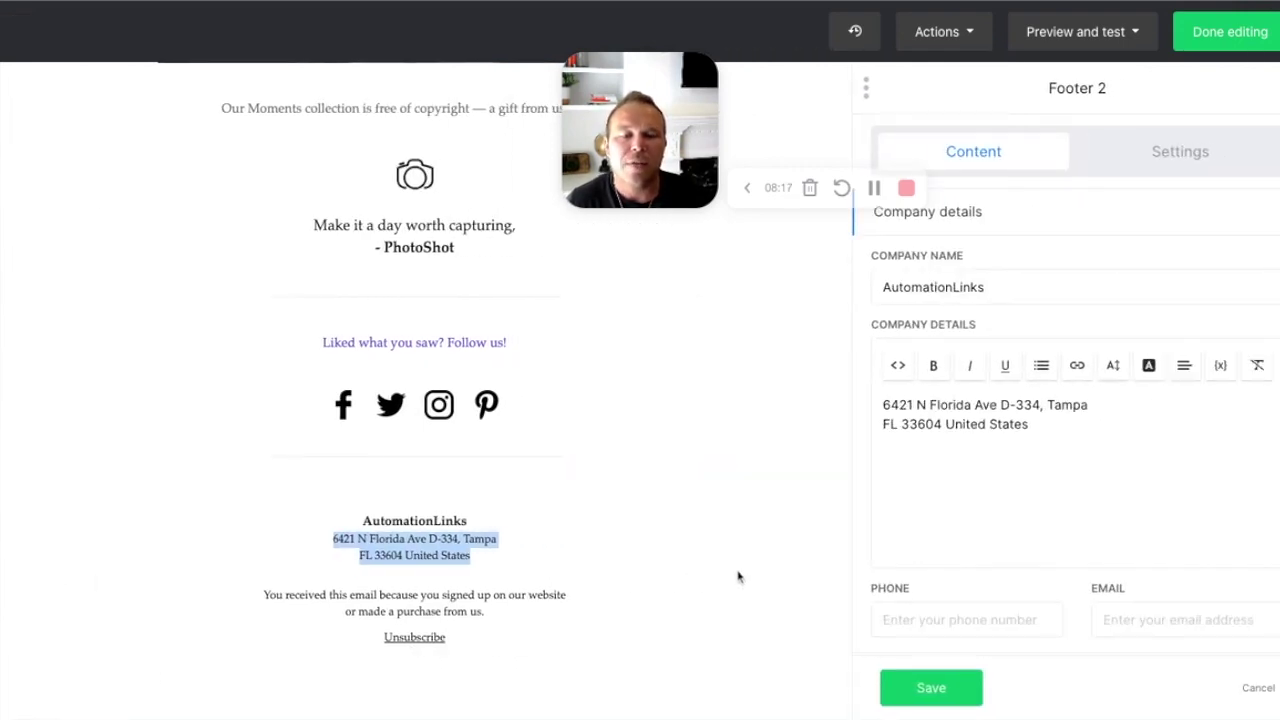
drag(1075, 446, 830, 405)
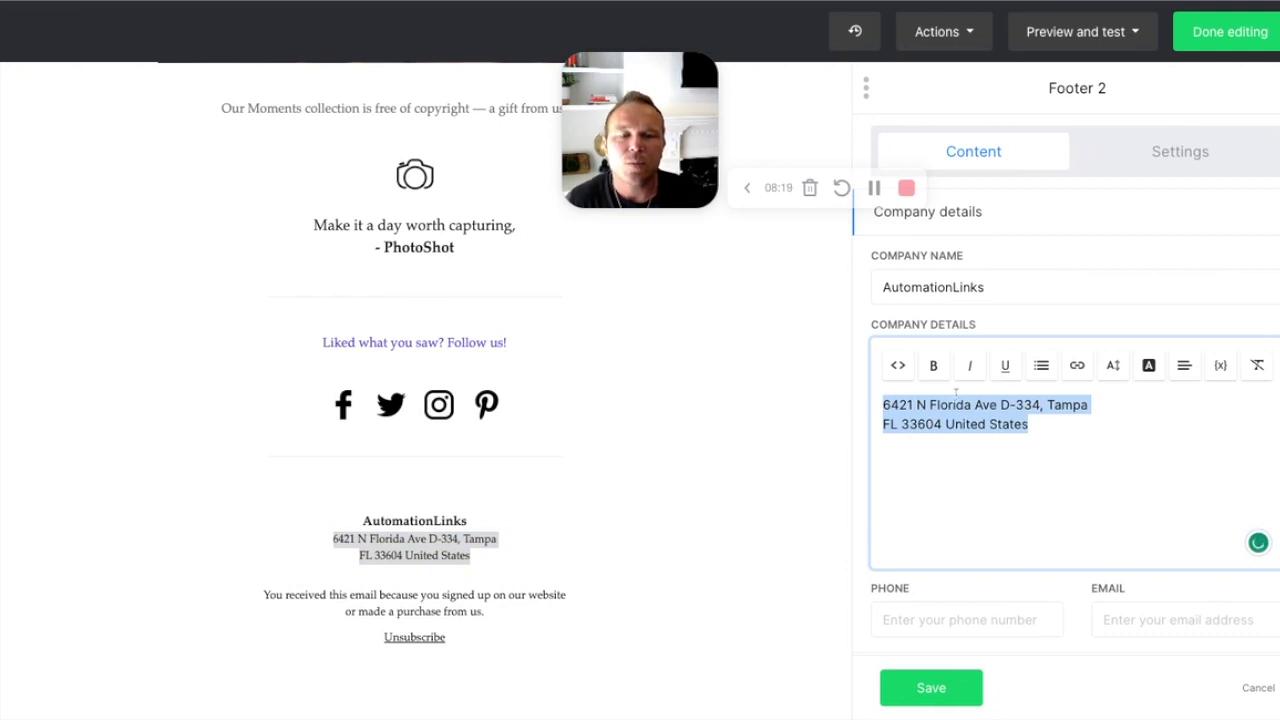
click(958, 423)
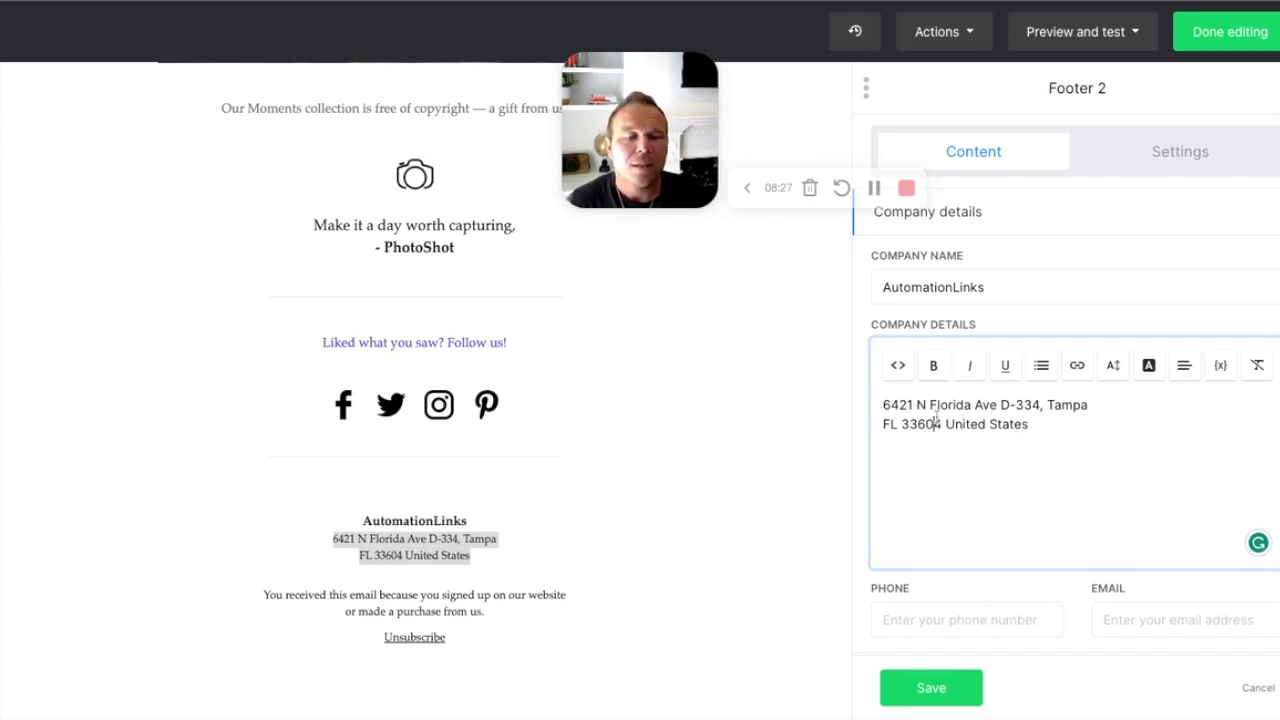
drag(1058, 420, 904, 405)
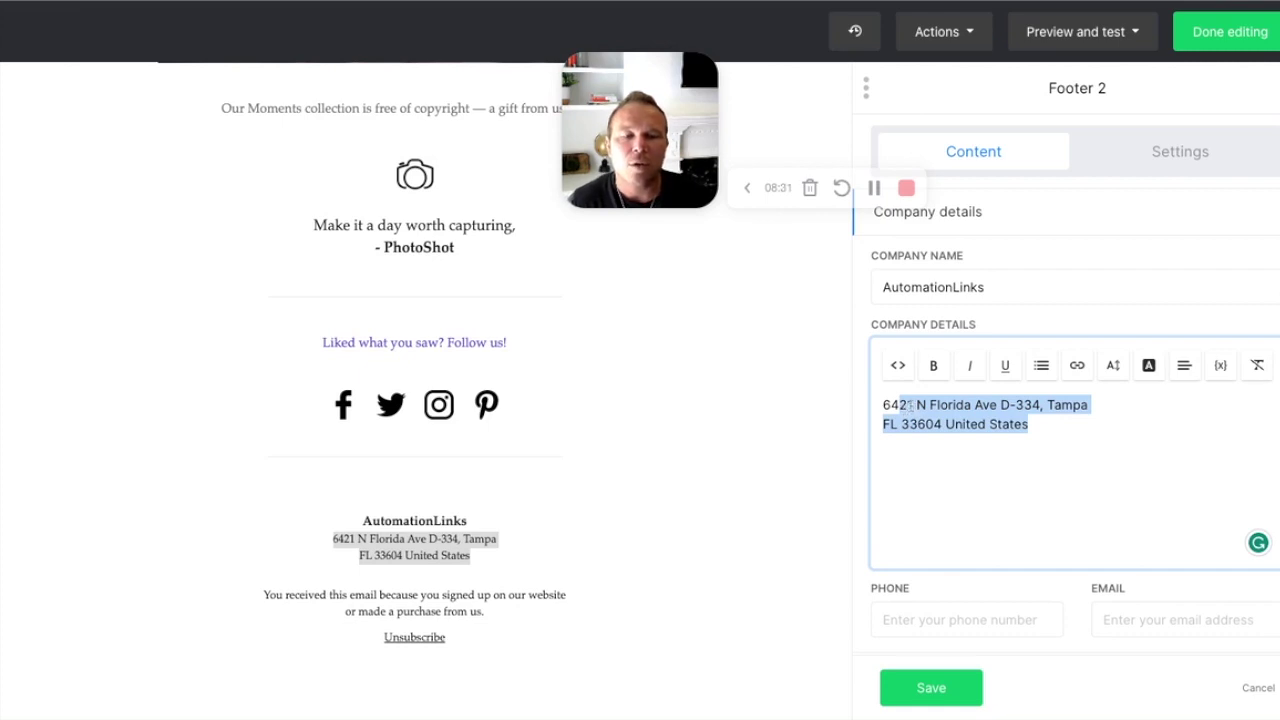
click(931, 690)
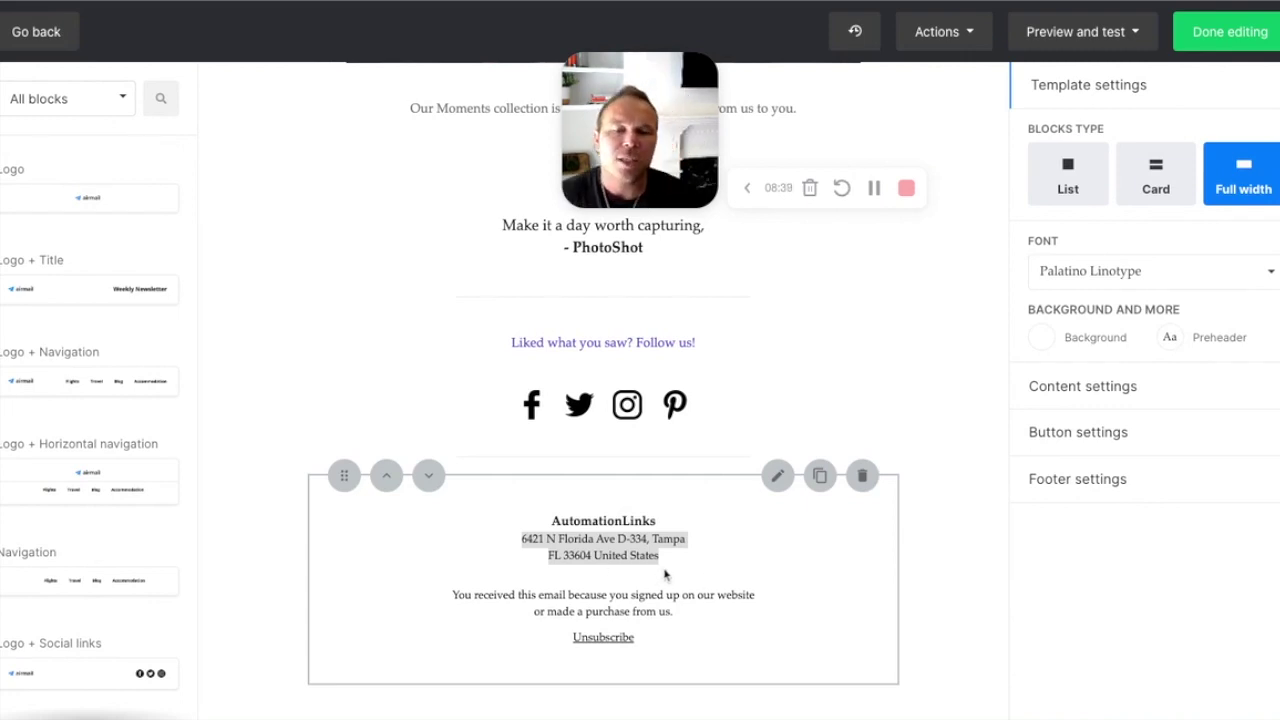
Step: Switch the first footer social icon from Facebook to Twitter and save the links
click(441, 408)
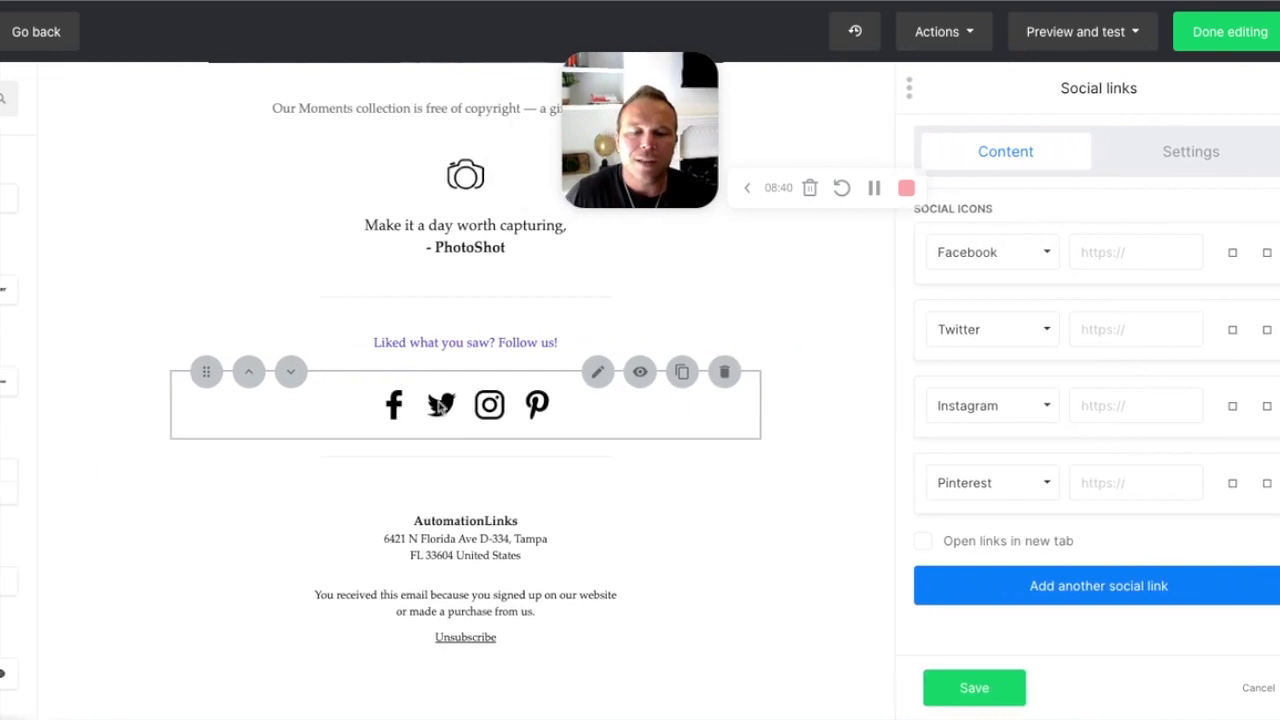
click(1015, 256)
click(951, 362)
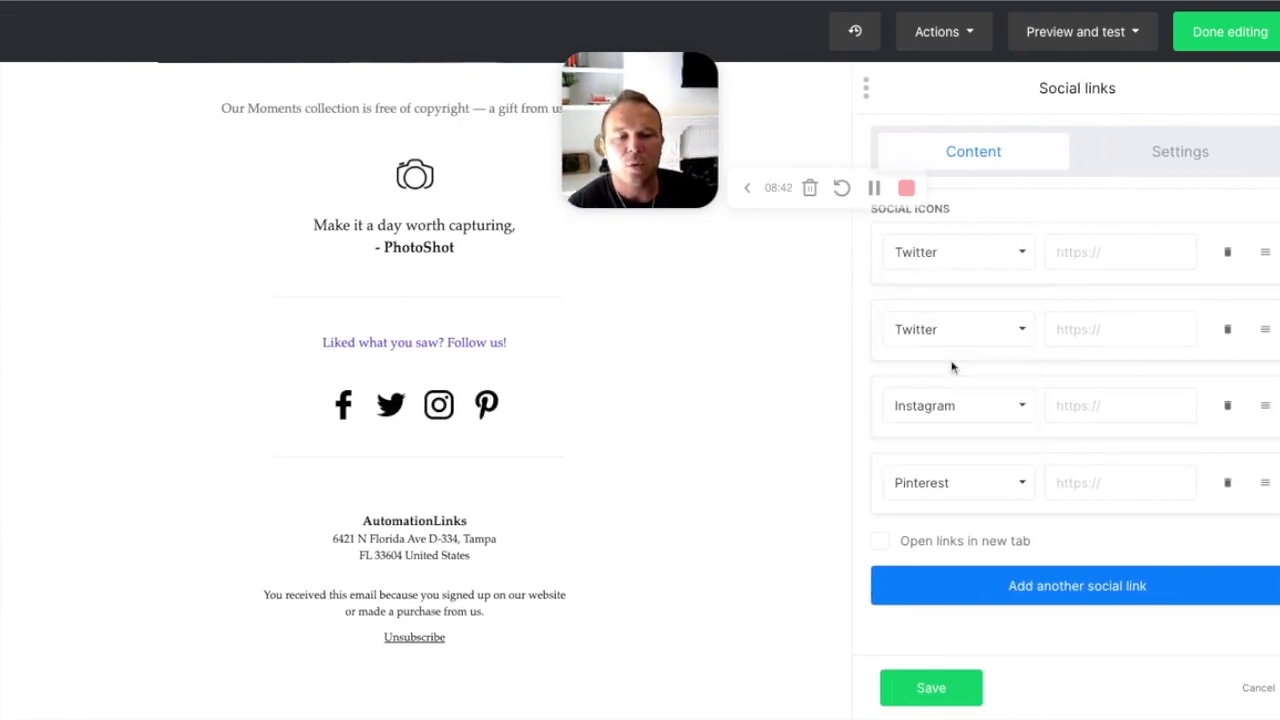
click(1070, 257)
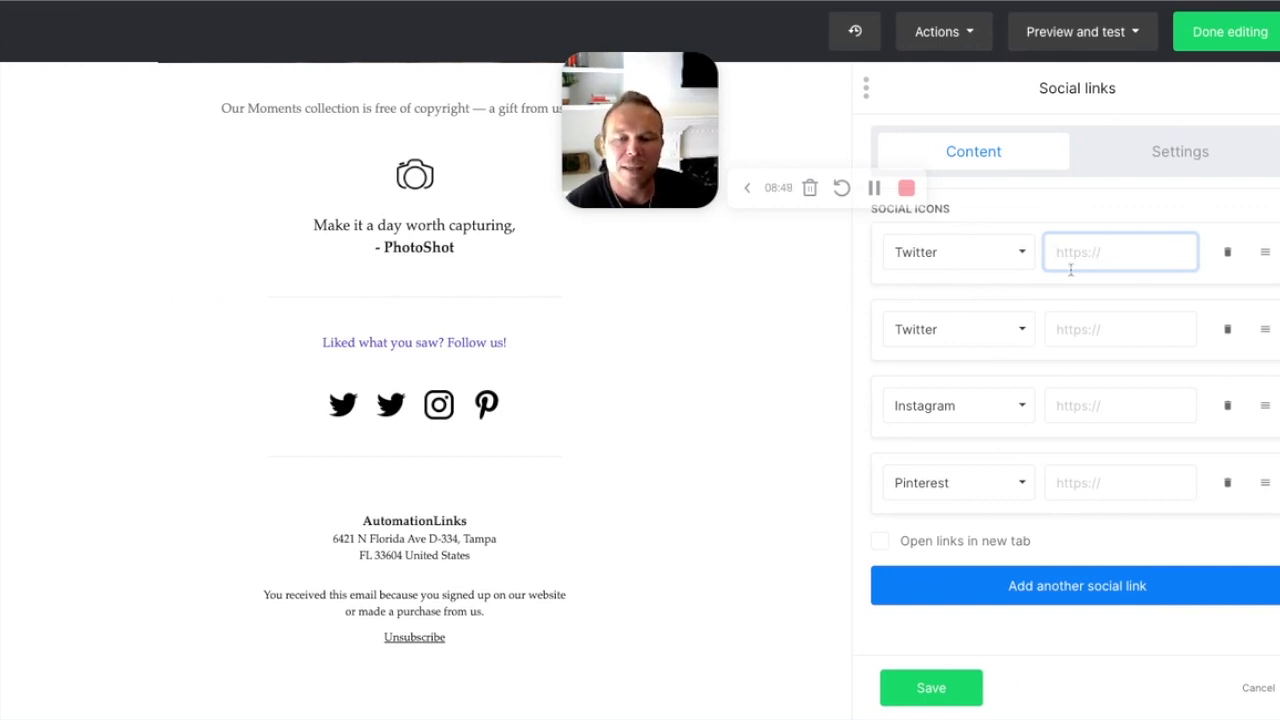
click(946, 673)
Step: Move the Moments collection heading below the Hello line and delete the video block
scroll(523, 497, up, 10)
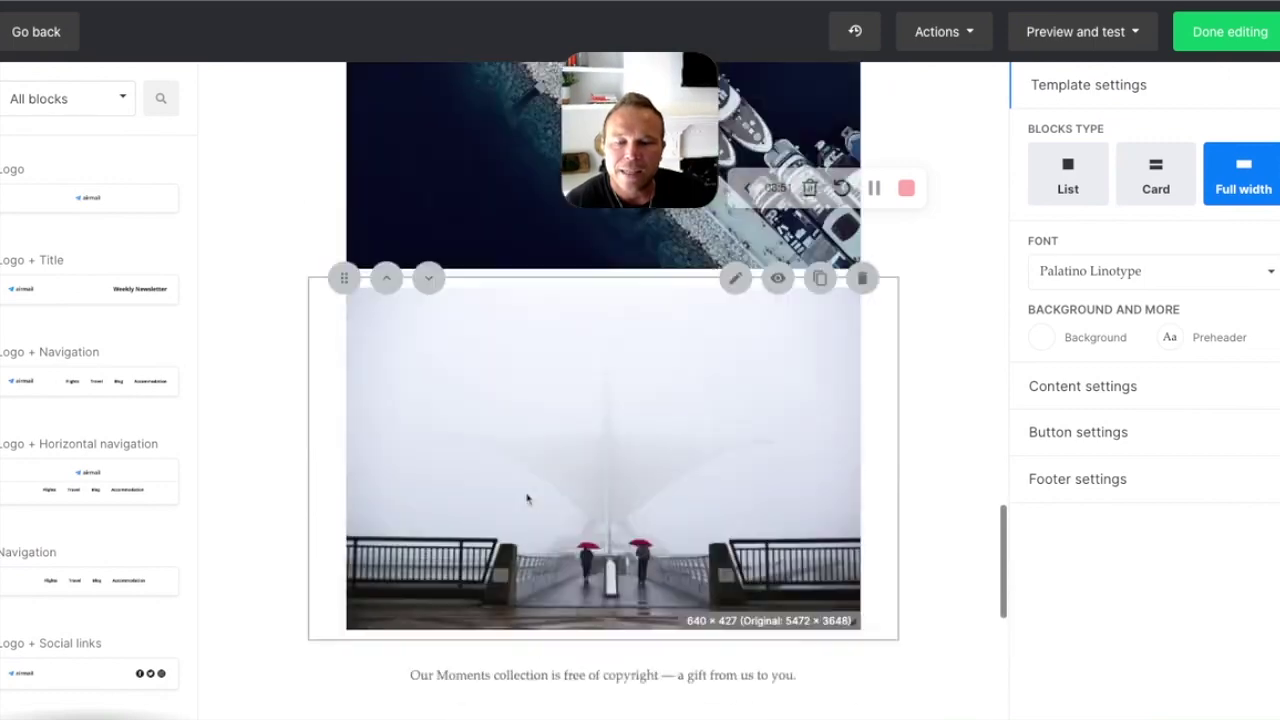
scroll(530, 497, up, 5)
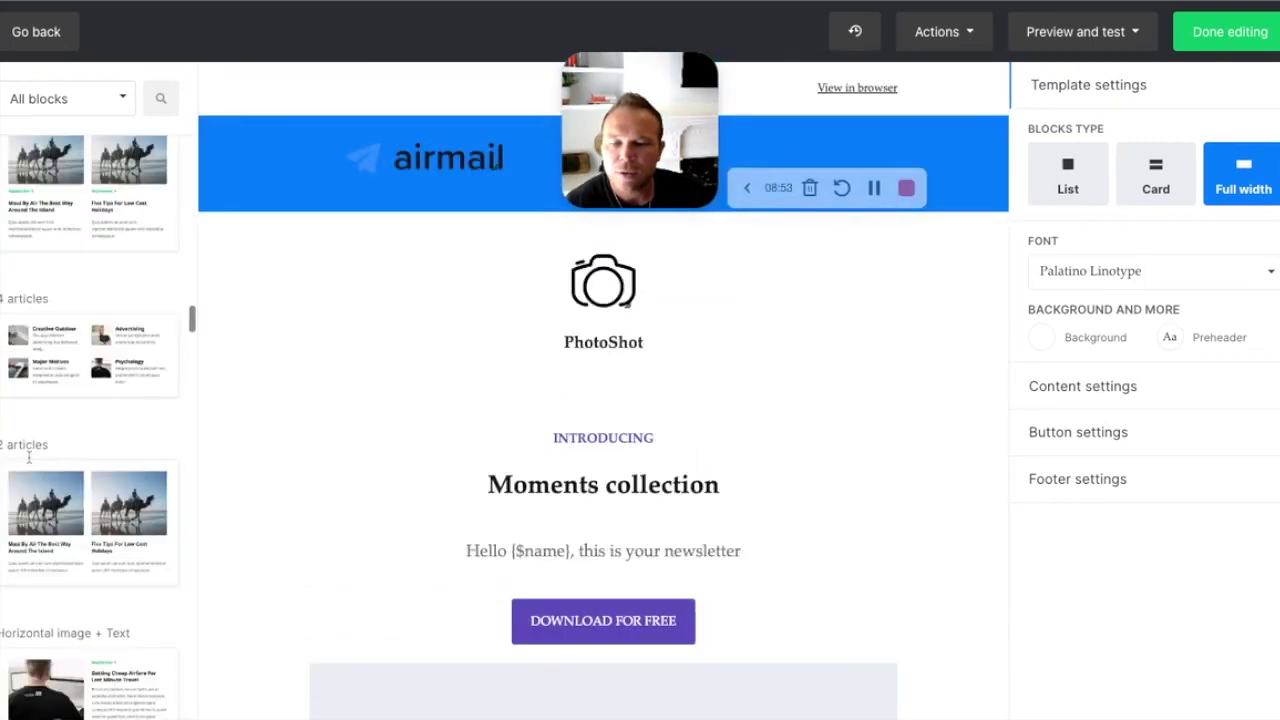
scroll(470, 400, down, 1)
click(428, 306)
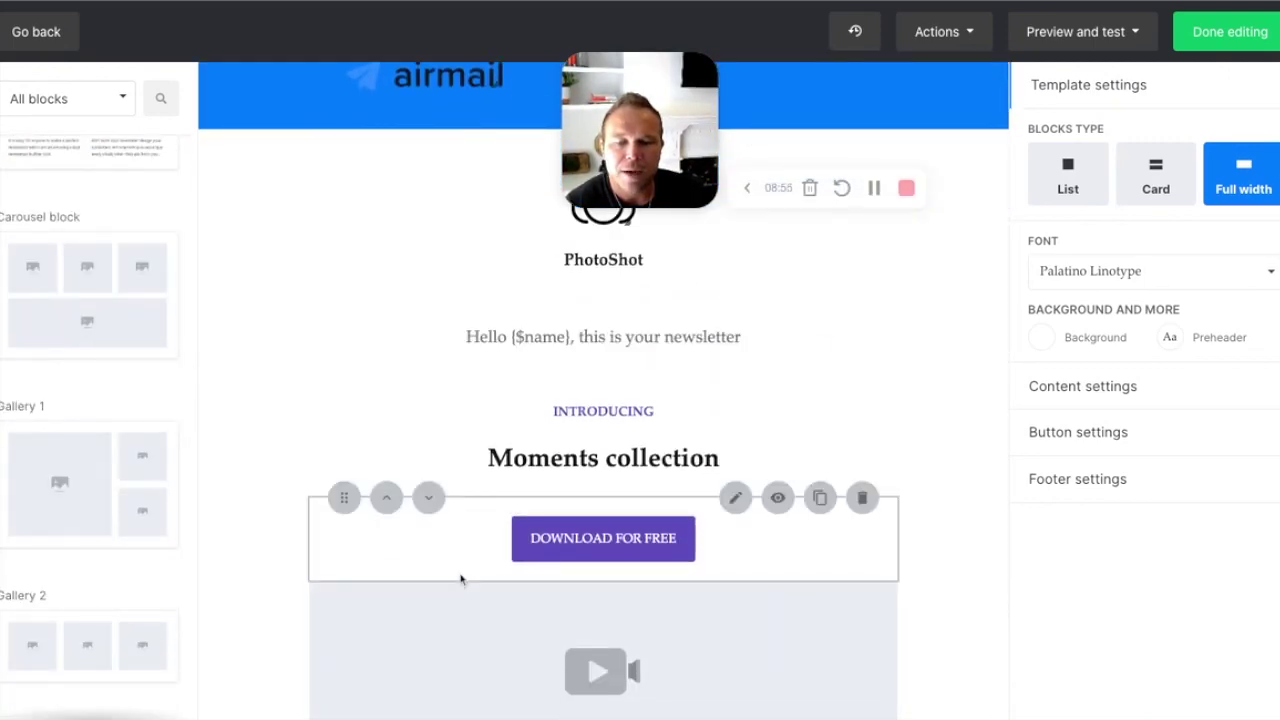
click(386, 581)
click(862, 497)
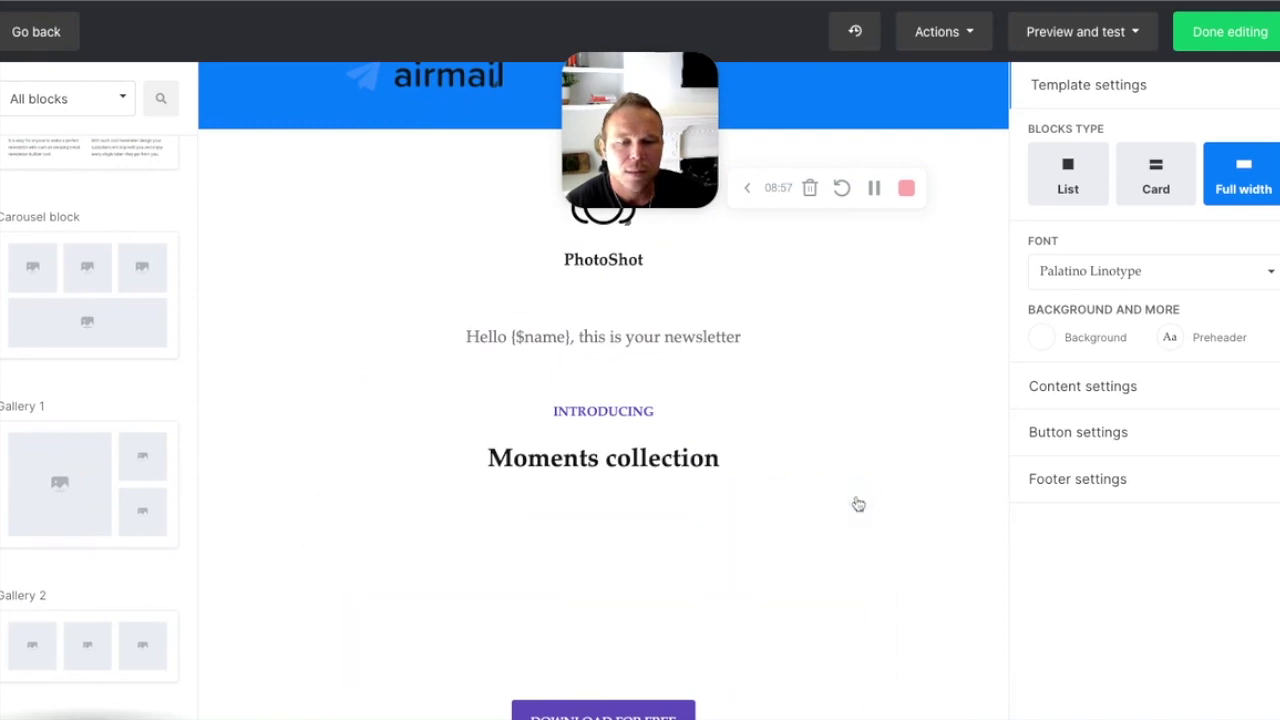
Step: Set the download button row's background to blue #409cff and save the block
click(857, 551)
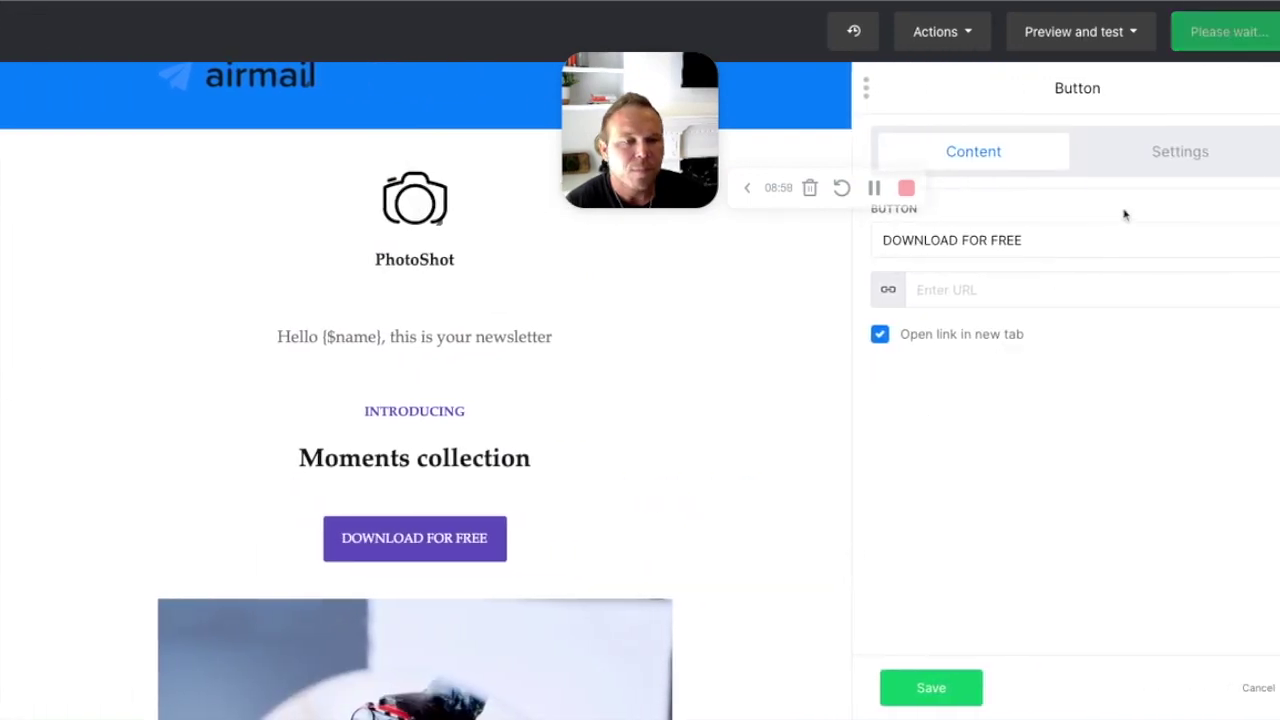
click(1195, 168)
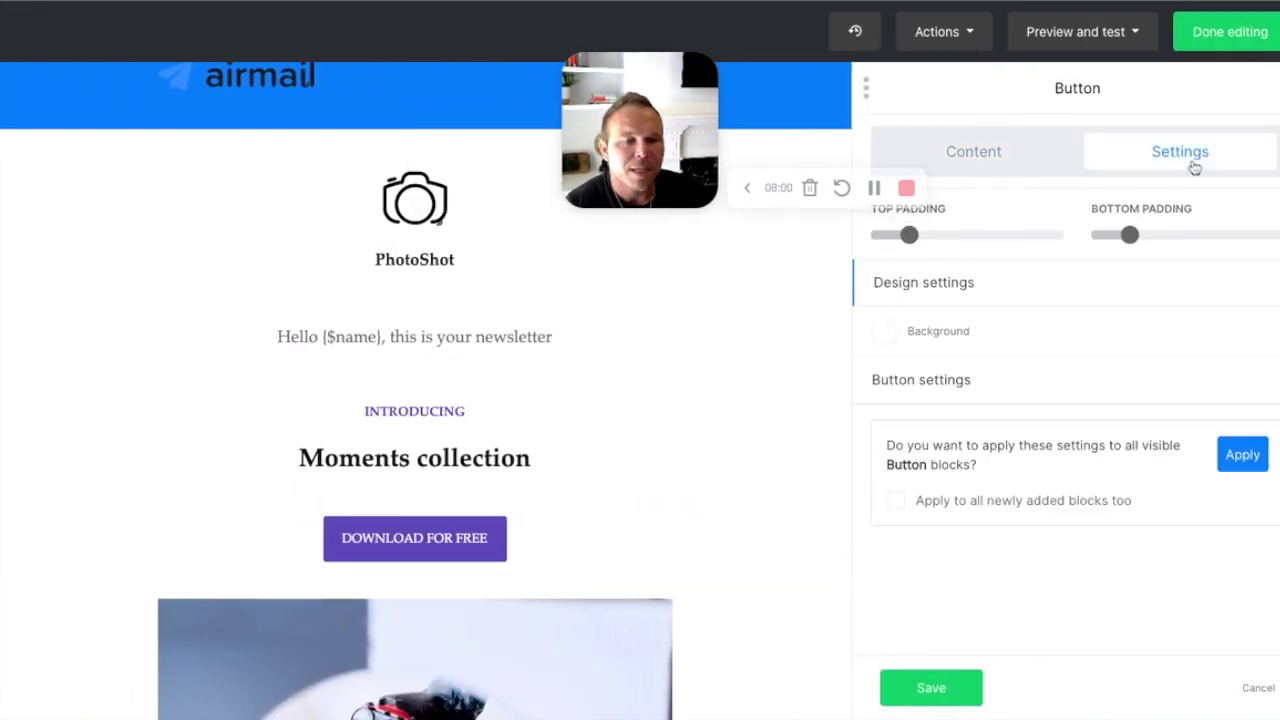
click(885, 338)
click(729, 350)
click(812, 436)
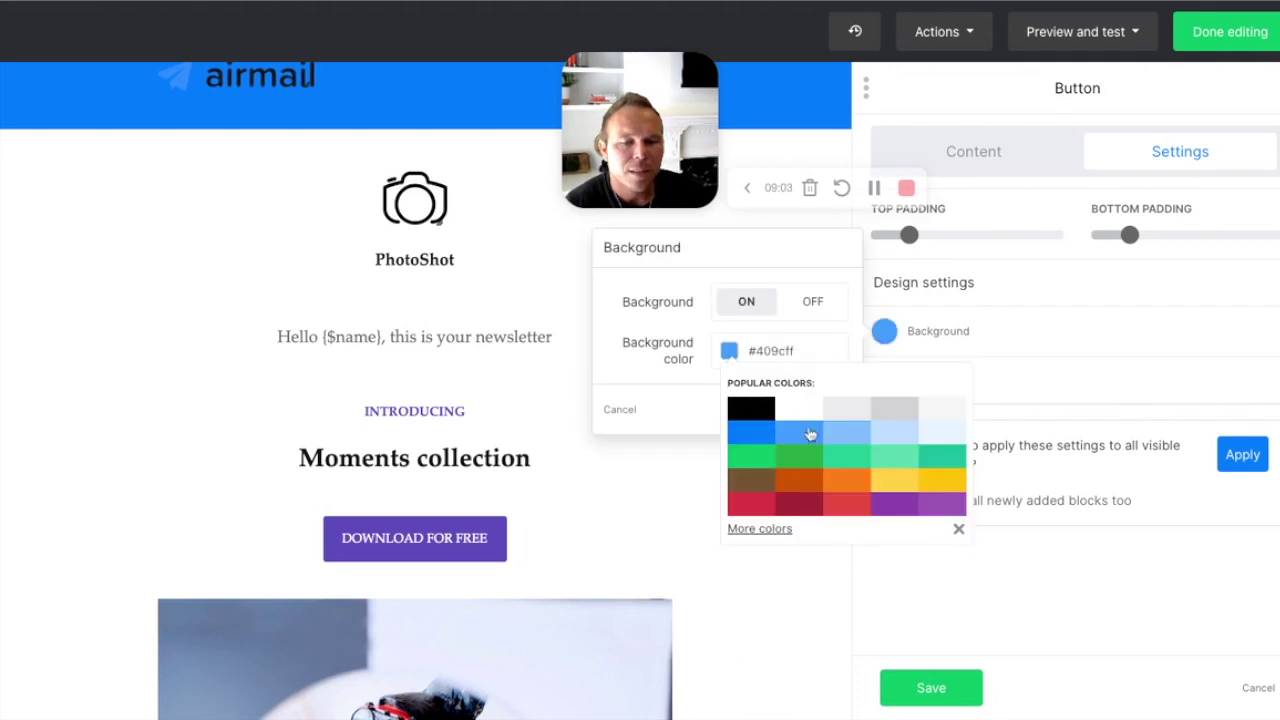
click(824, 410)
click(930, 687)
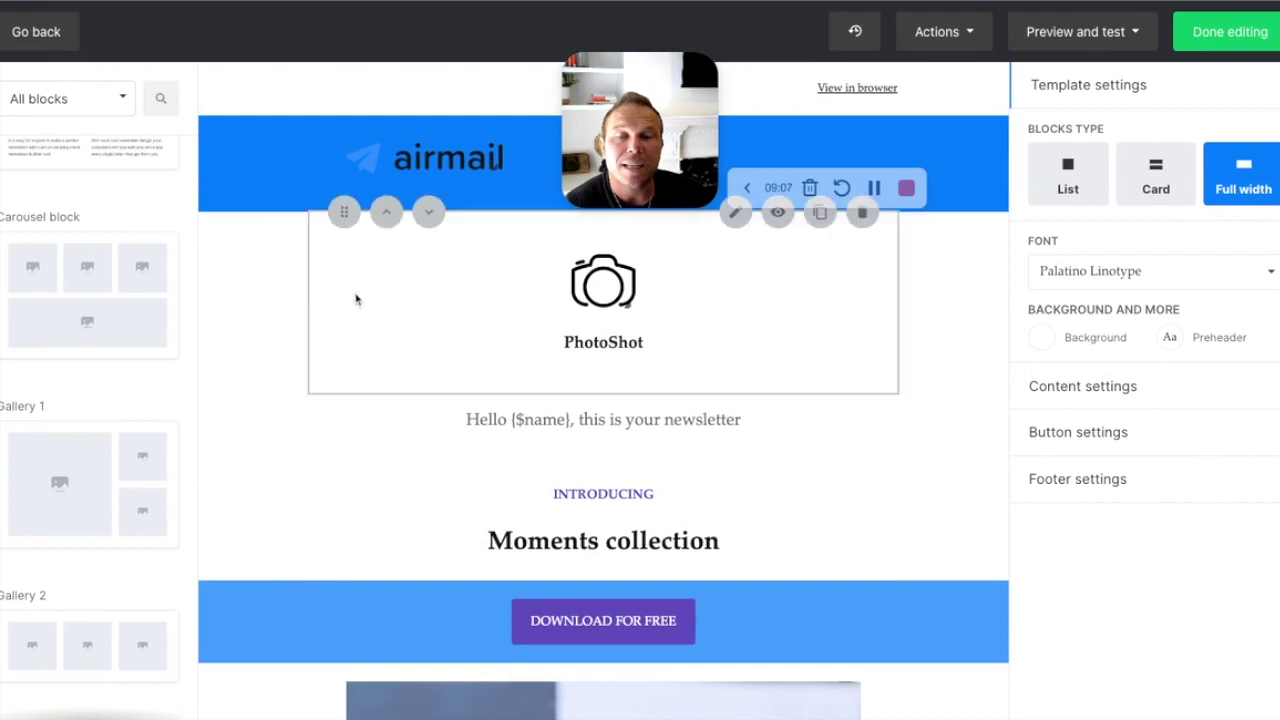
click(383, 89)
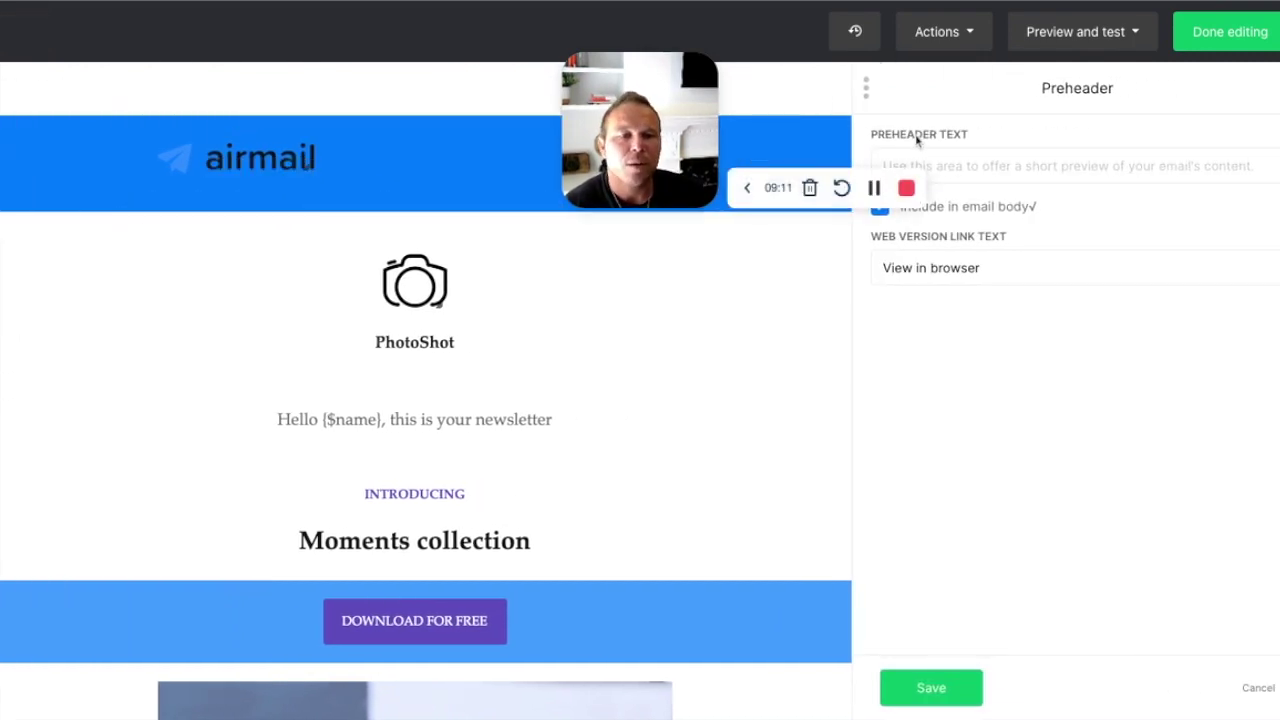
triple_click(878, 137)
click(995, 176)
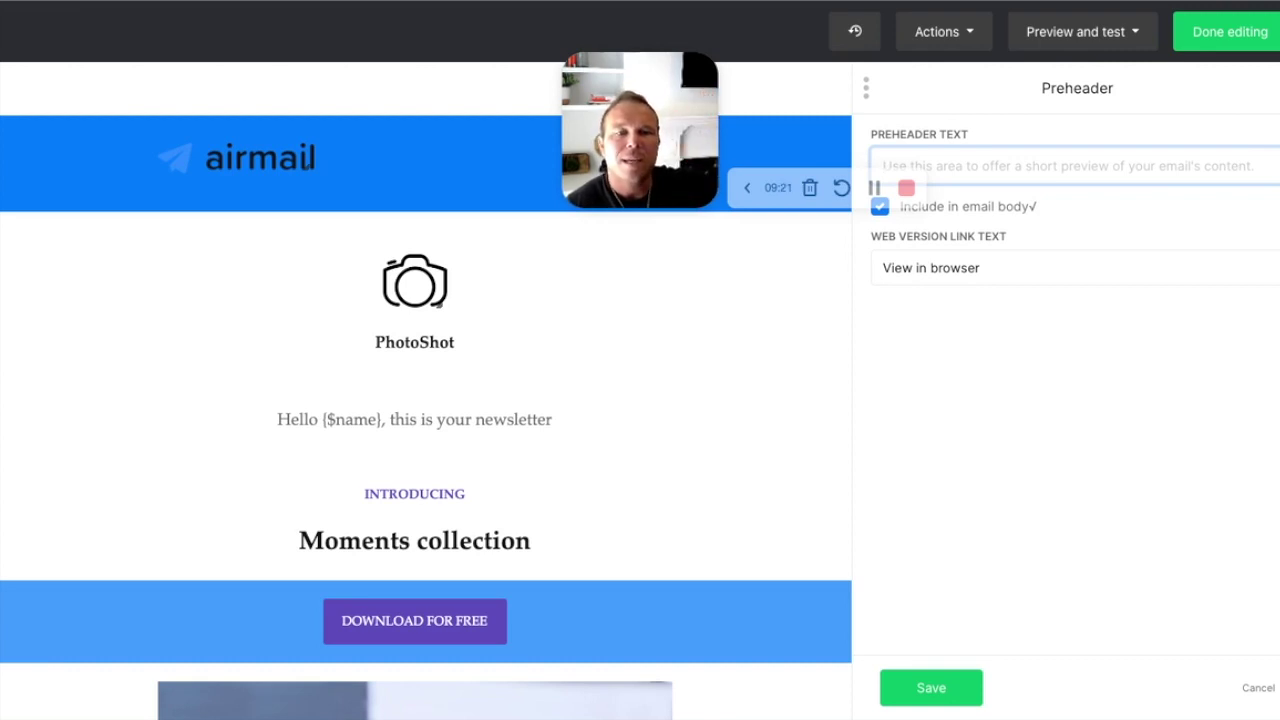
click(358, 423)
drag(1048, 291, 1257, 283)
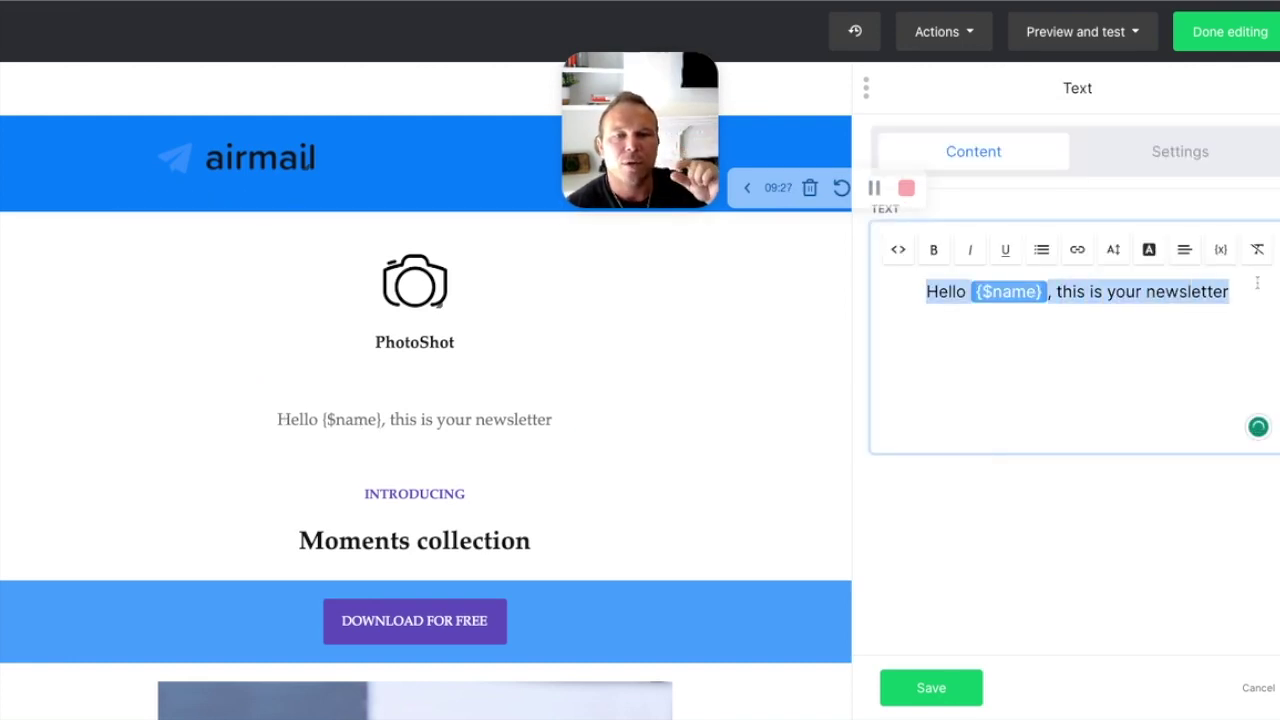
click(320, 92)
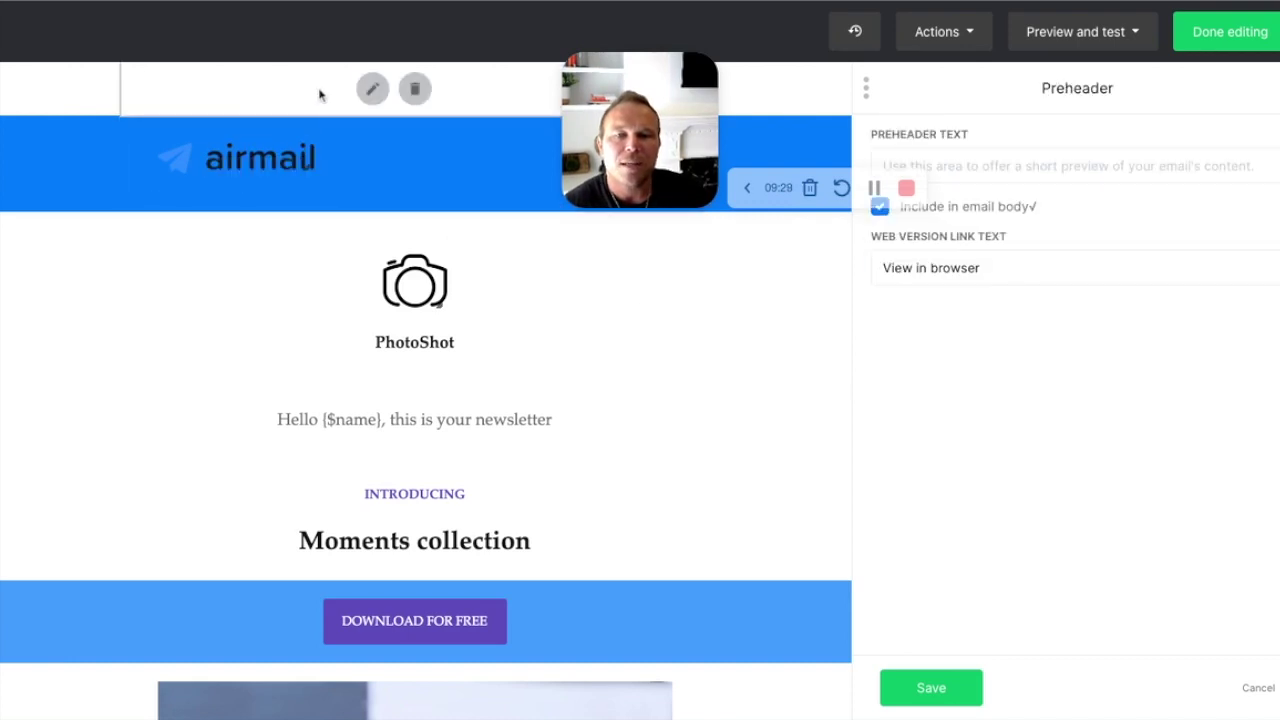
click(1019, 165)
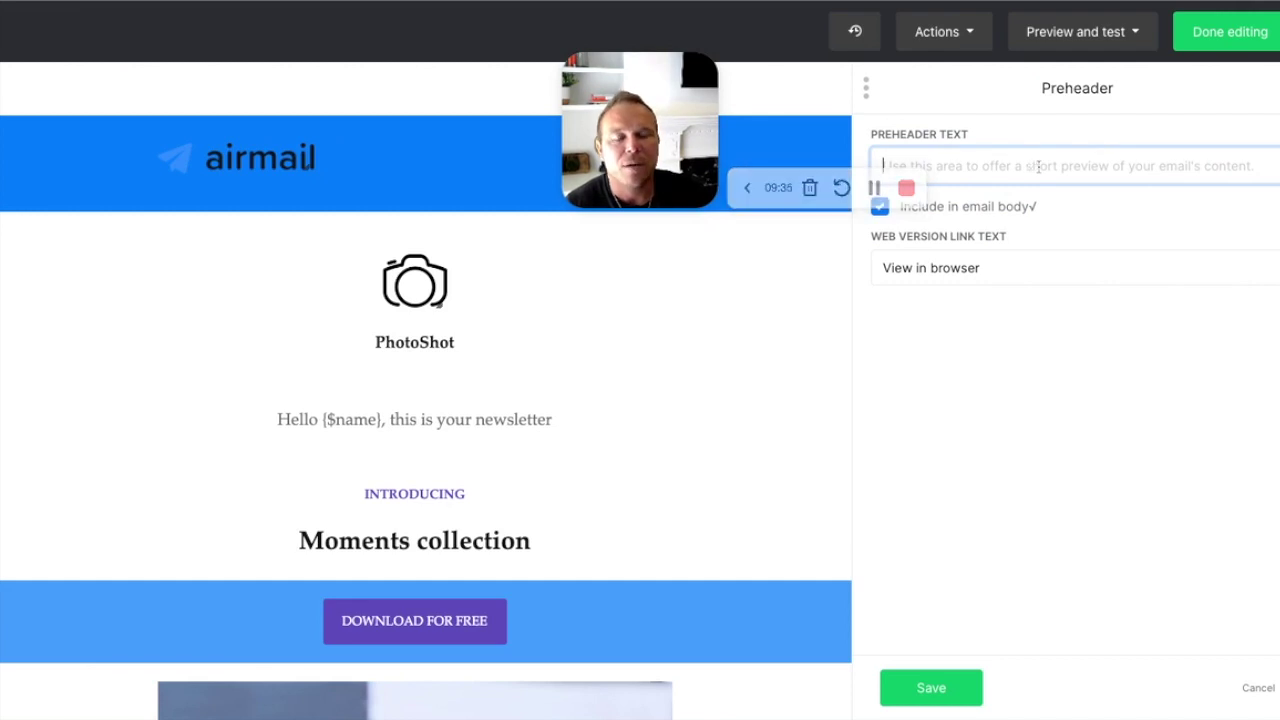
mouse_move(467, 420)
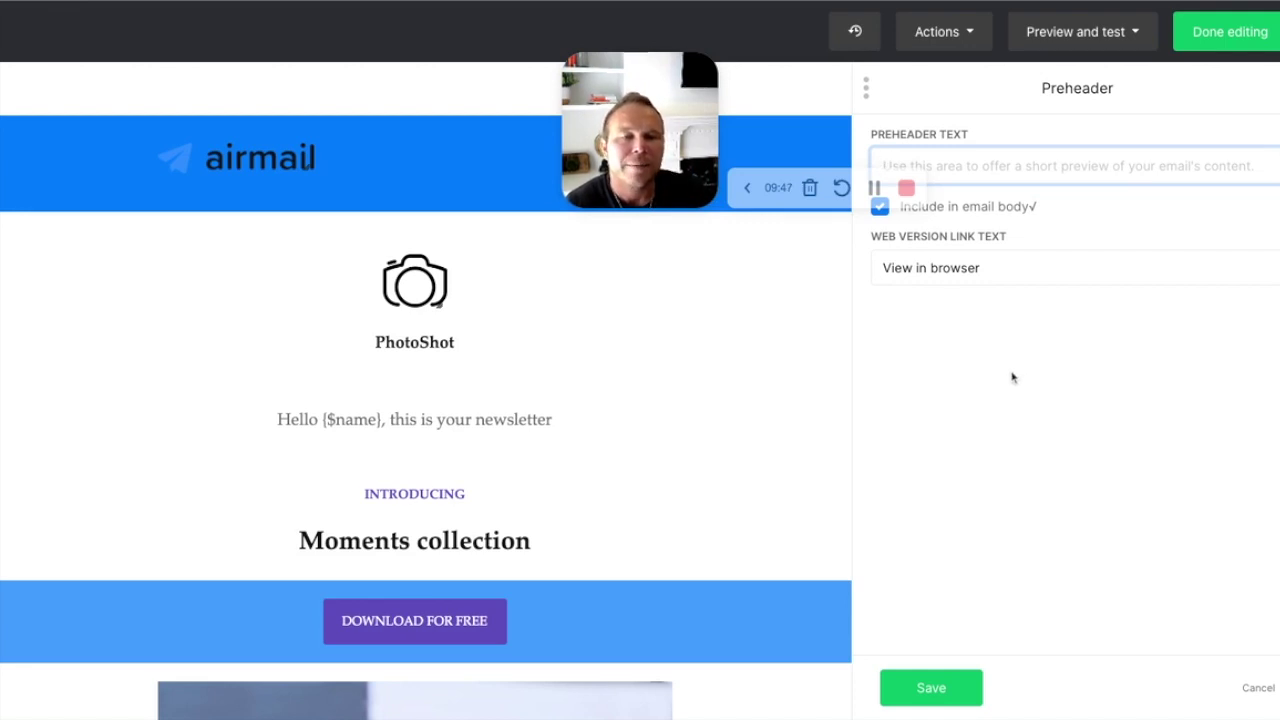
click(946, 270)
drag(980, 268, 798, 279)
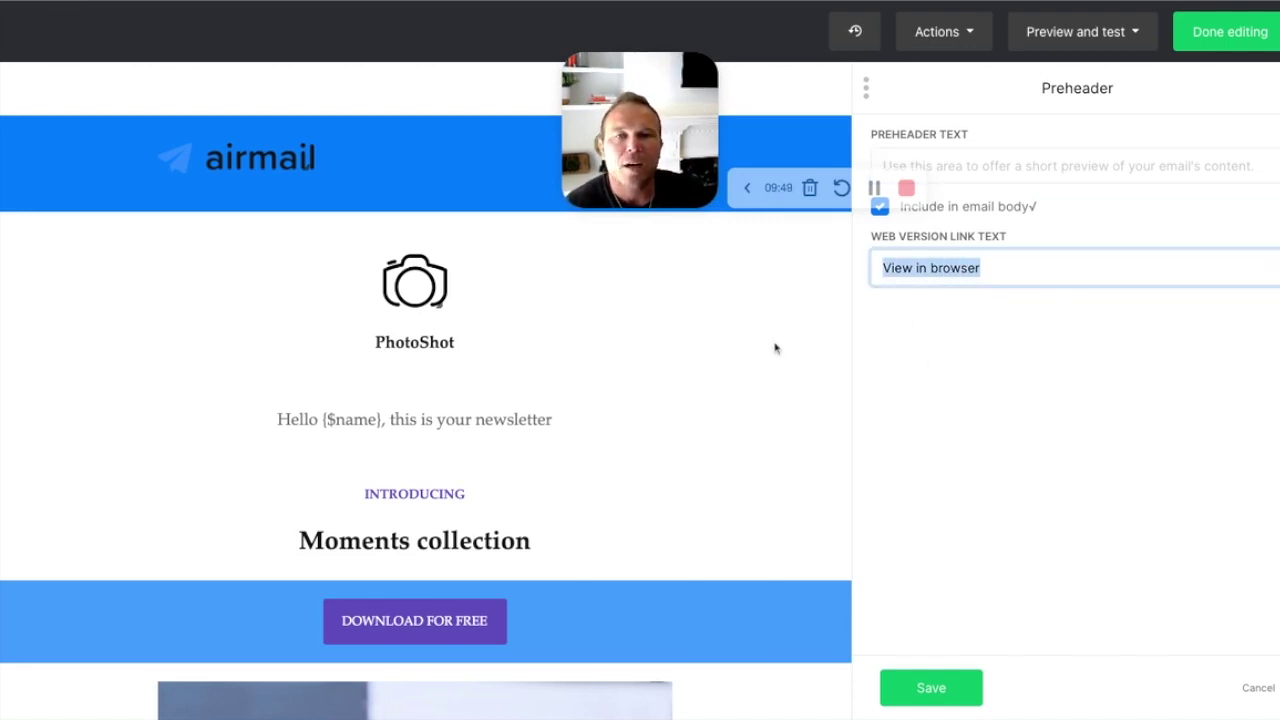
click(928, 692)
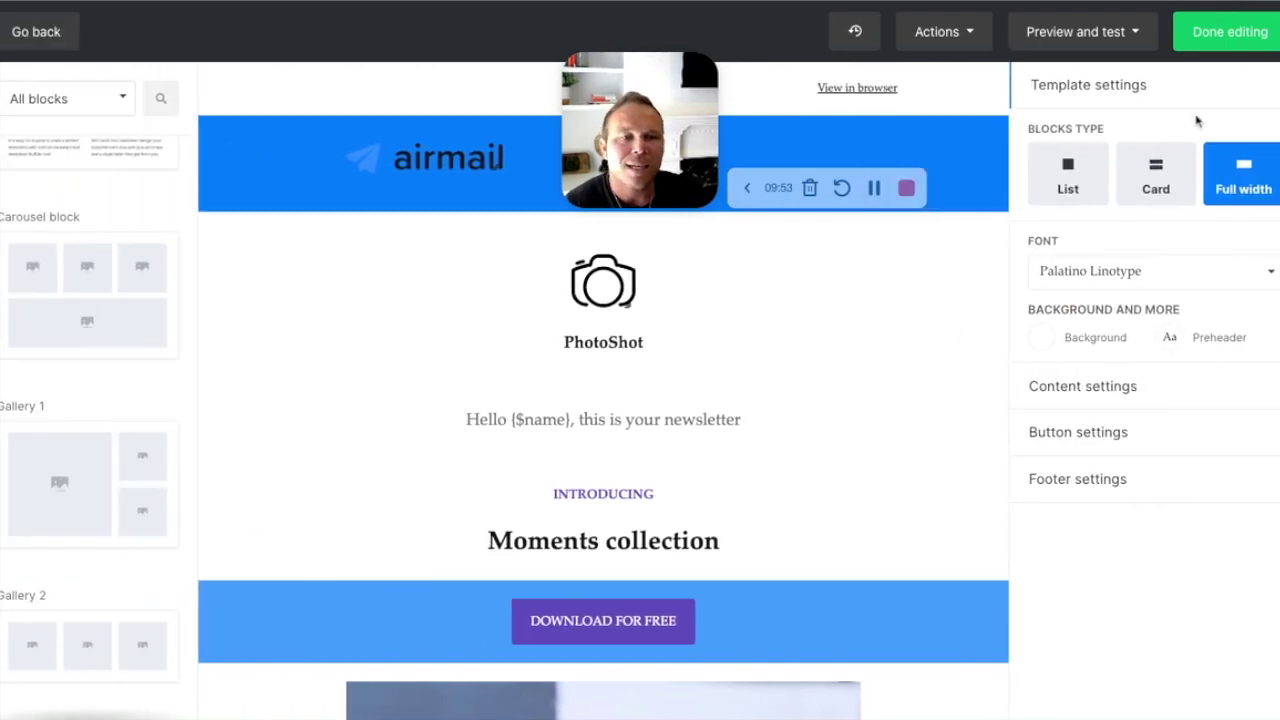
click(1135, 37)
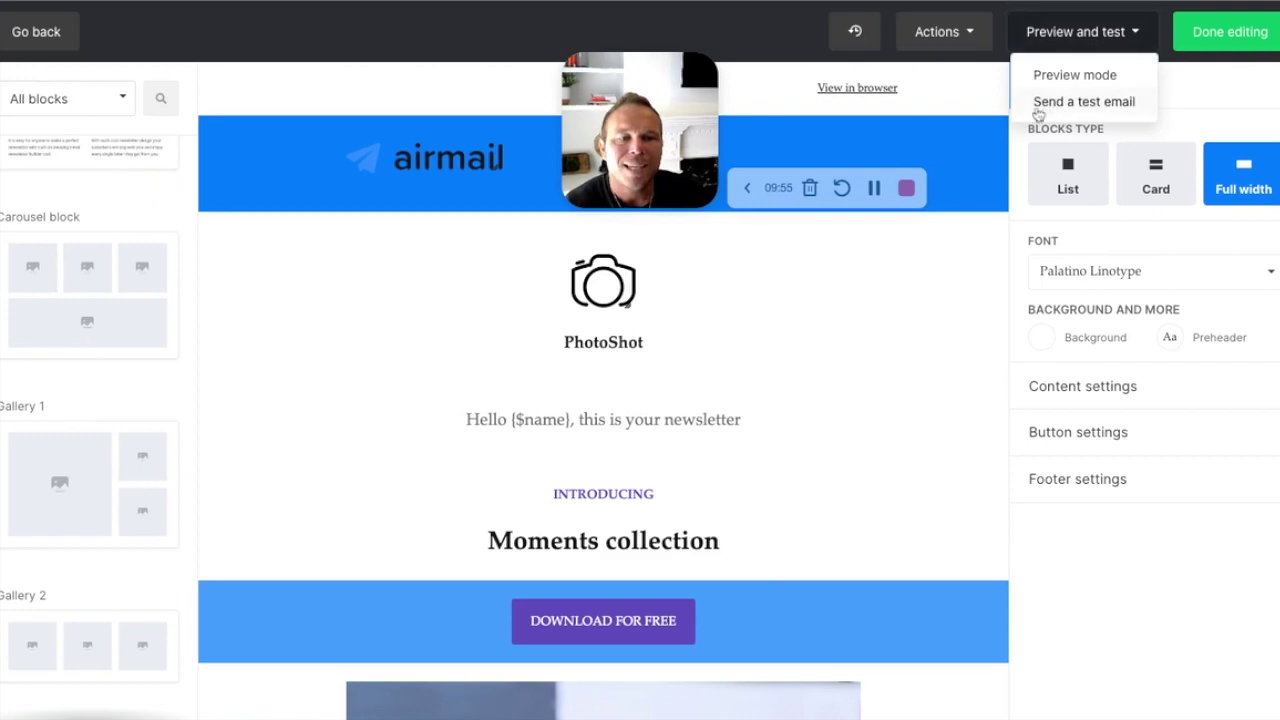
click(1092, 104)
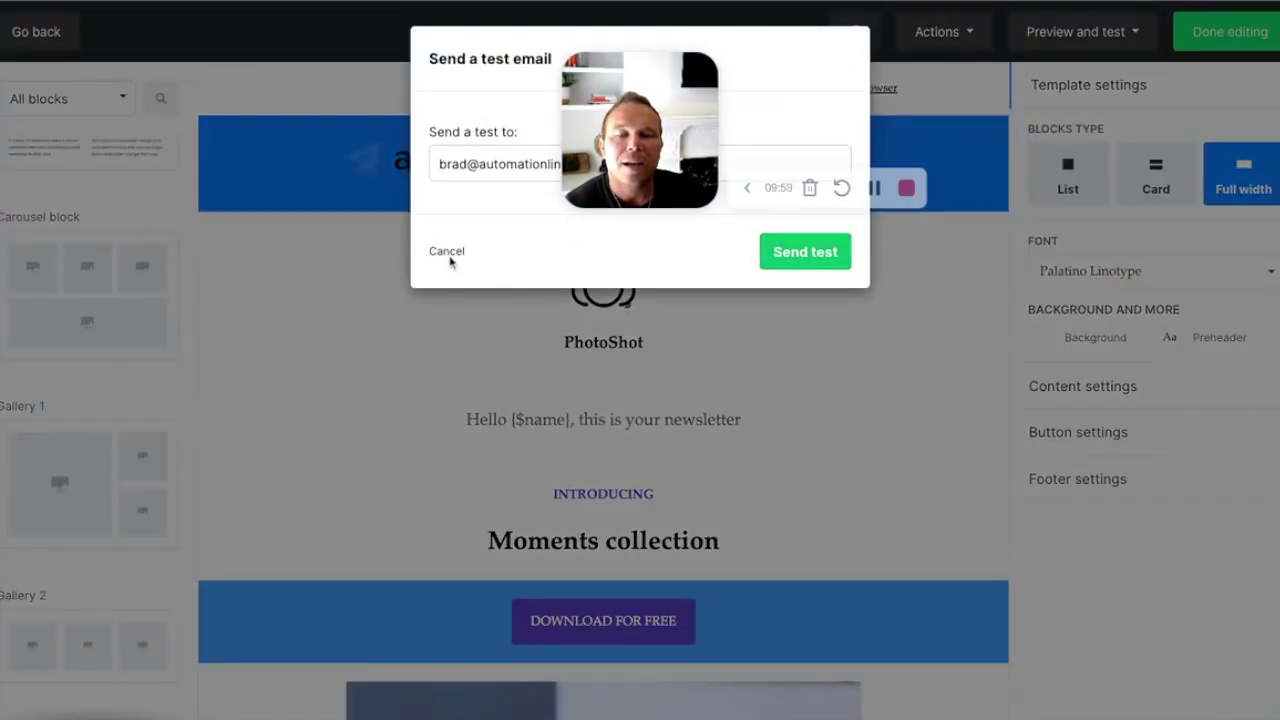
click(447, 251)
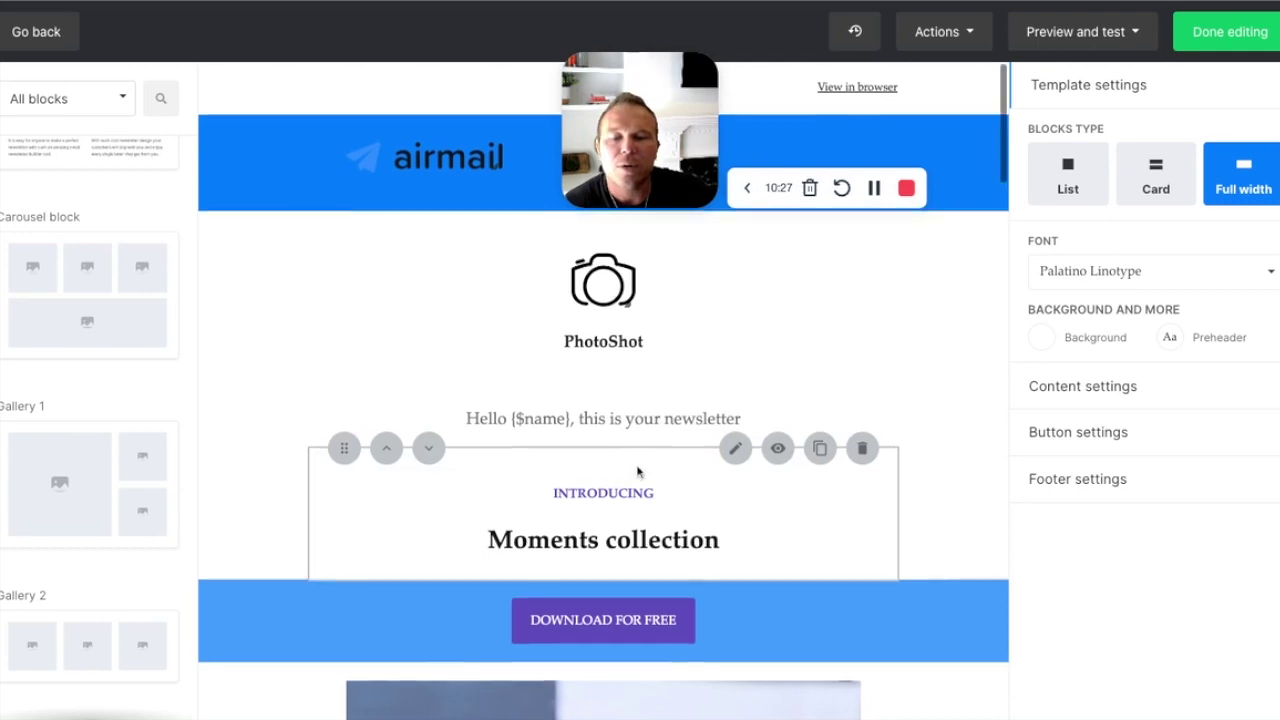
scroll(638, 471, down, 8)
scroll(635, 470, down, 5)
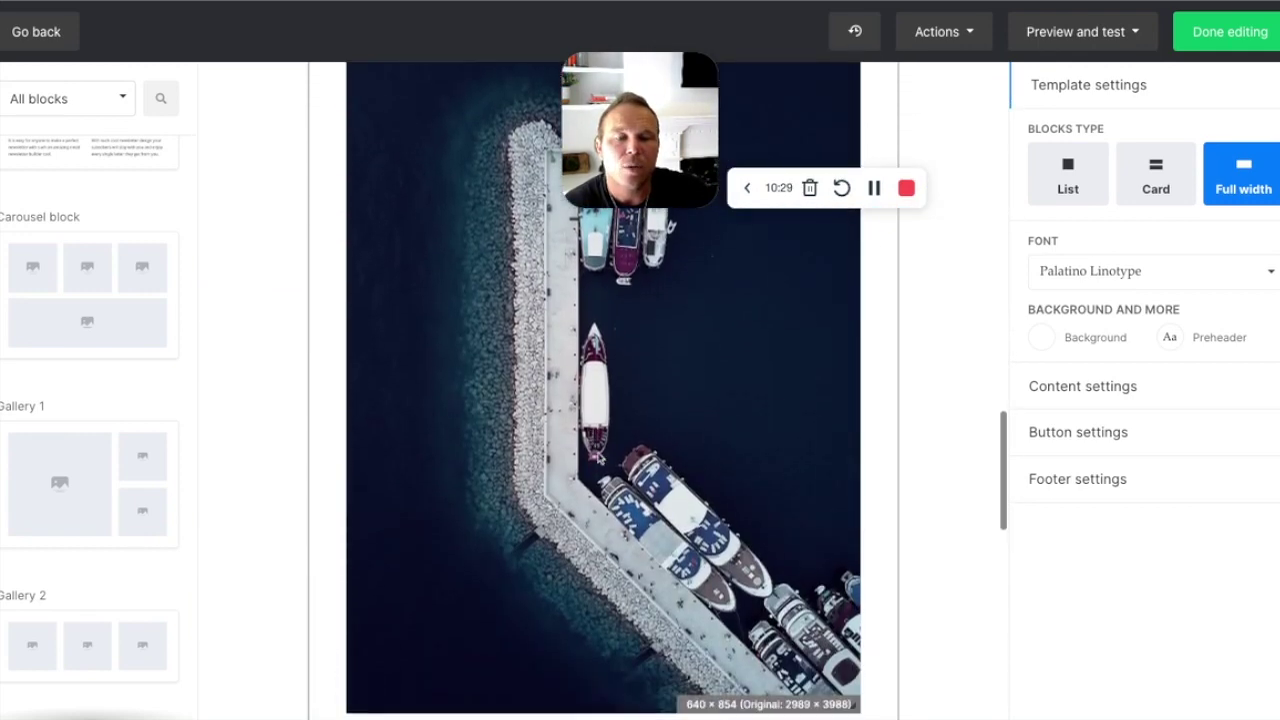
scroll(600, 462, up, 15)
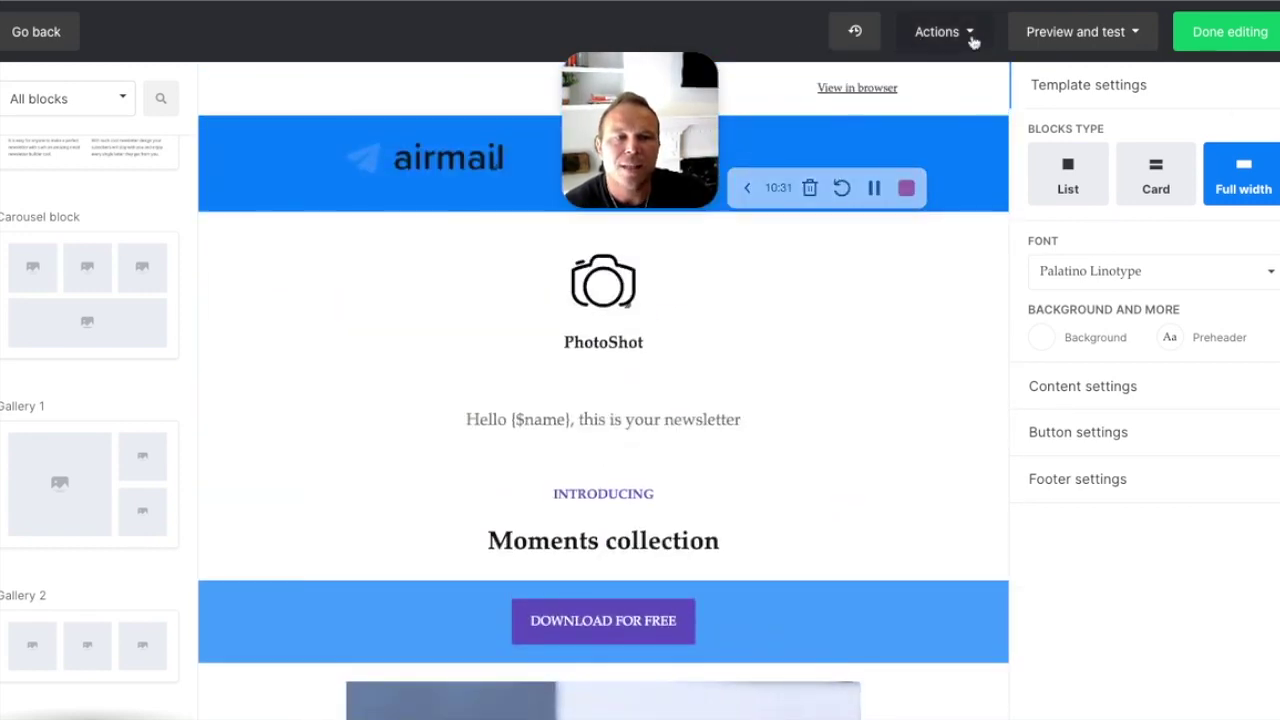
click(967, 33)
click(900, 75)
click(492, 163)
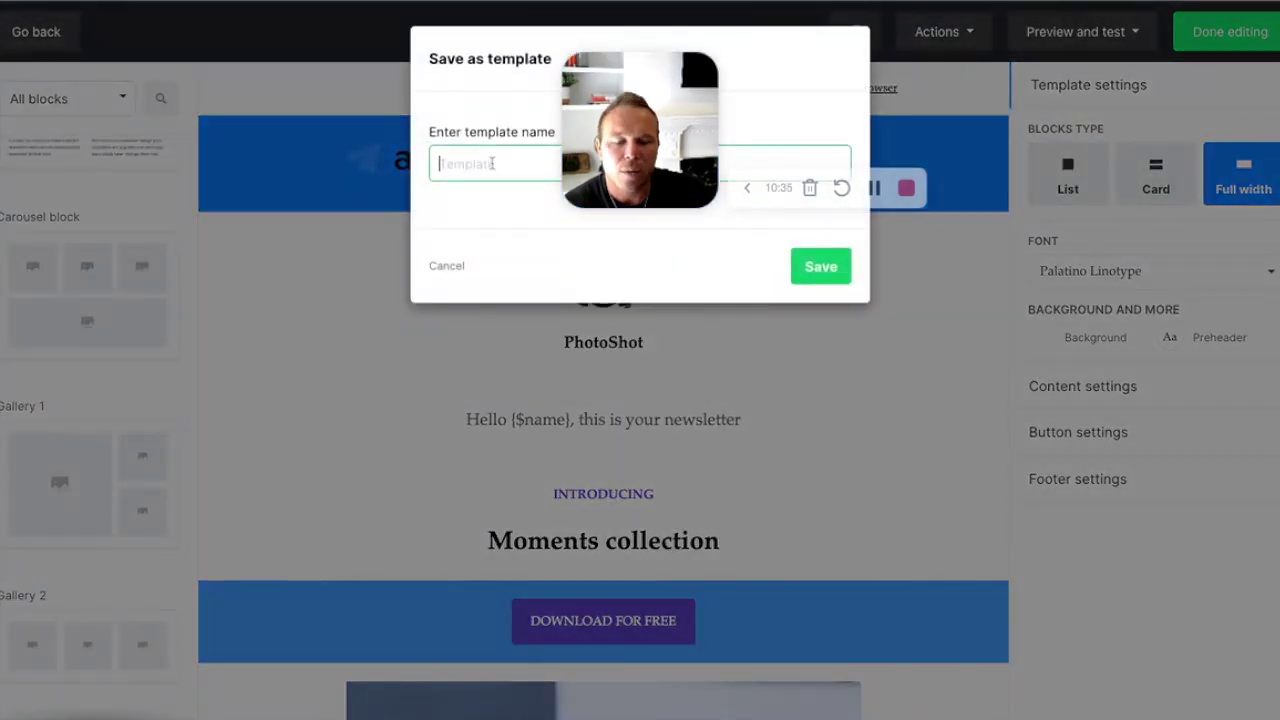
text(Wqe)
key(BackSpace)
text(eekly)
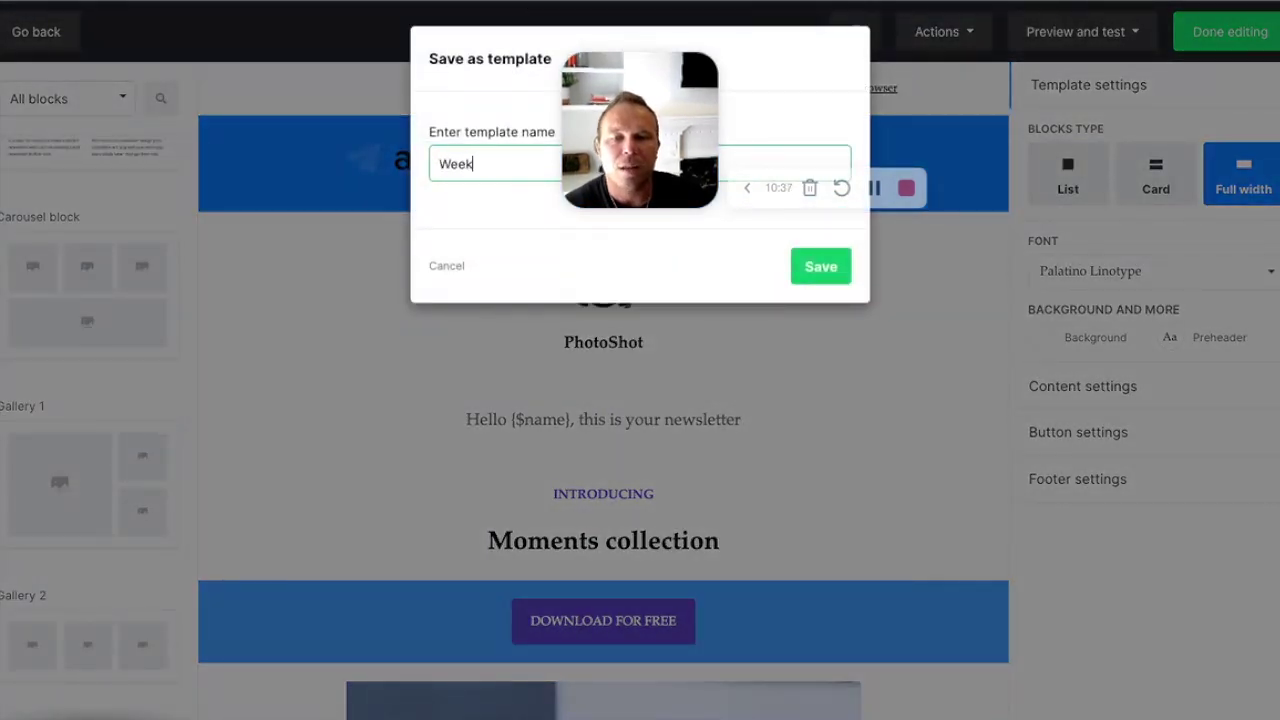
click(446, 266)
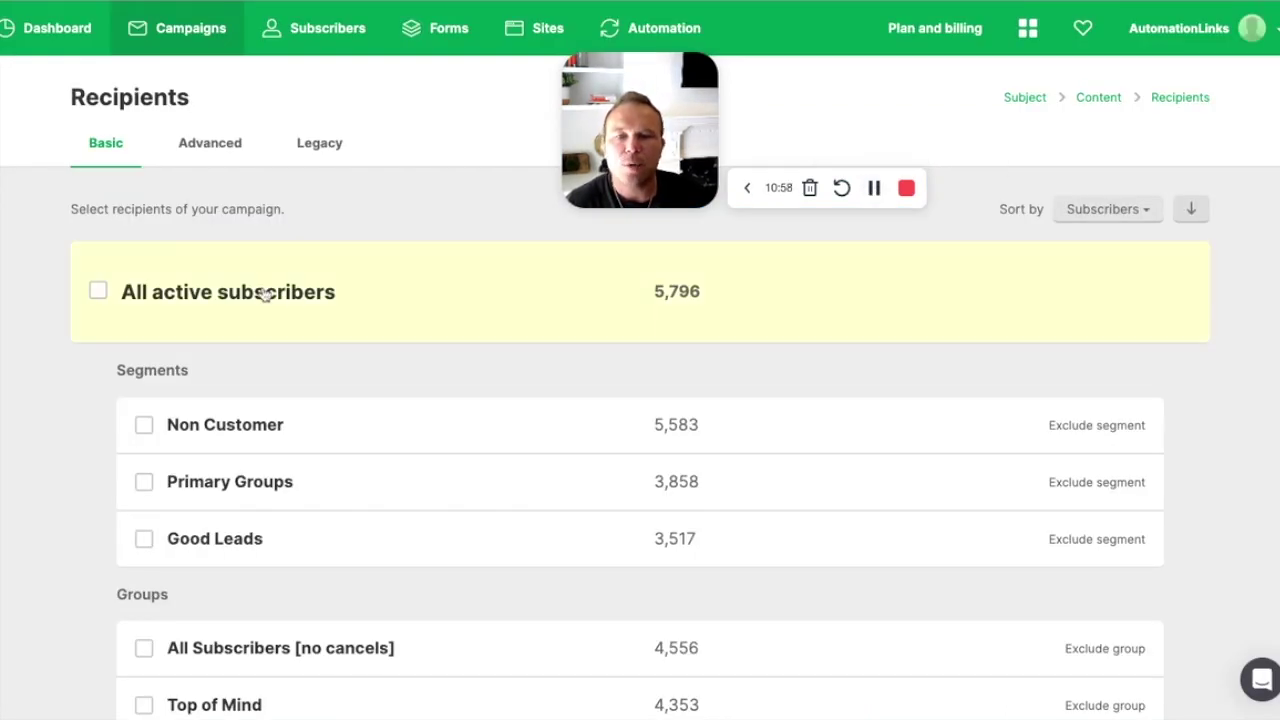
Step: Choose All active subscribers (5,796) as recipients and continue to Review and confirm
click(99, 292)
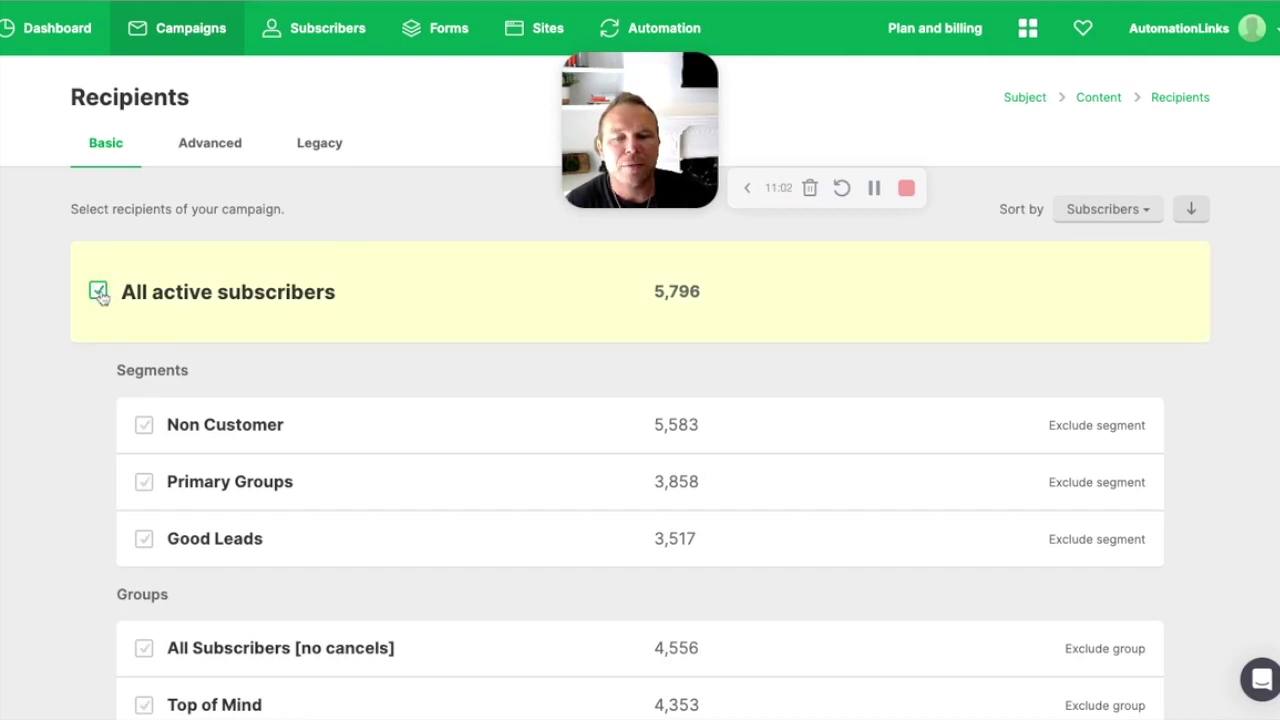
click(99, 292)
scroll(105, 374, down, 2)
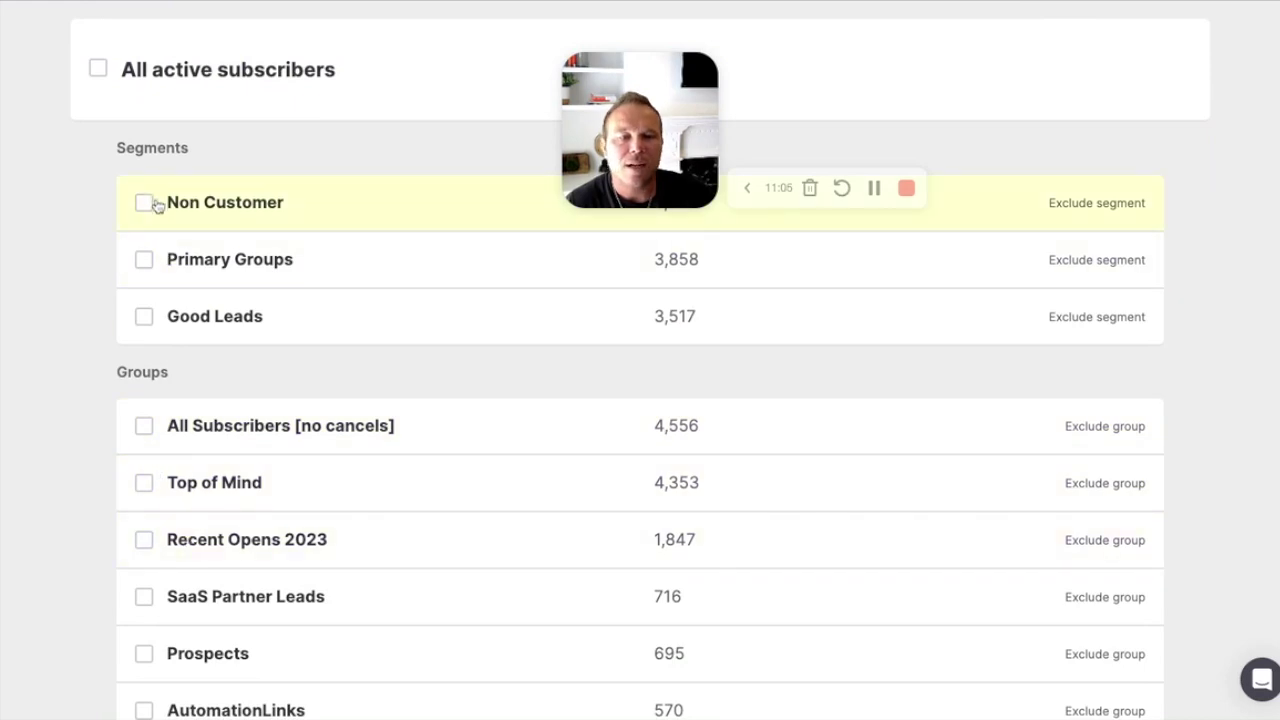
scroll(157, 203, up, 2)
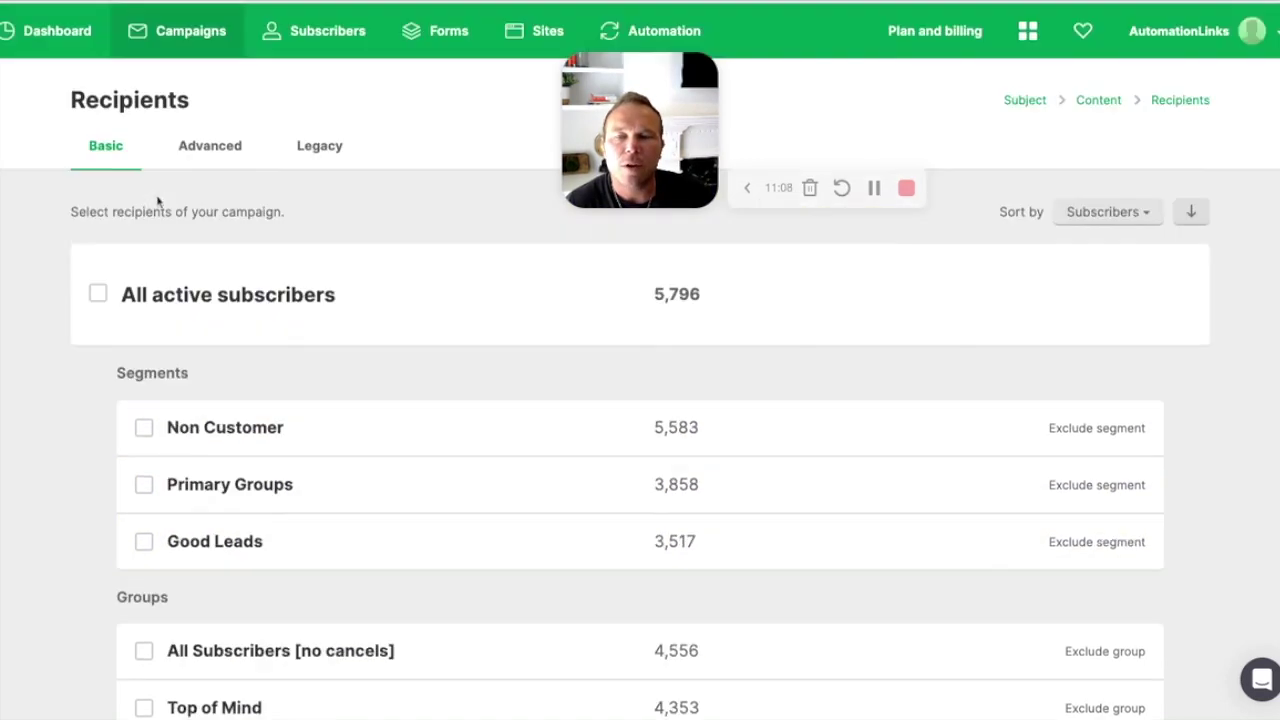
scroll(300, 352, down, 3)
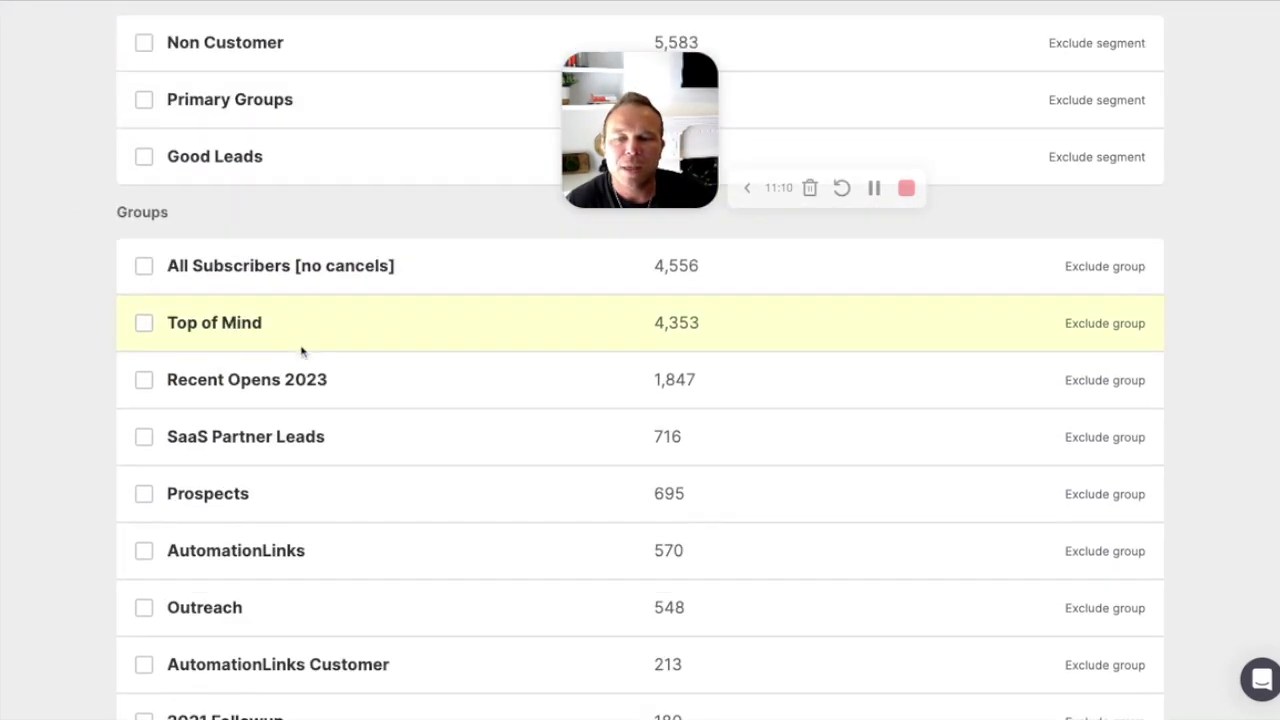
click(147, 324)
scroll(441, 360, up, 4)
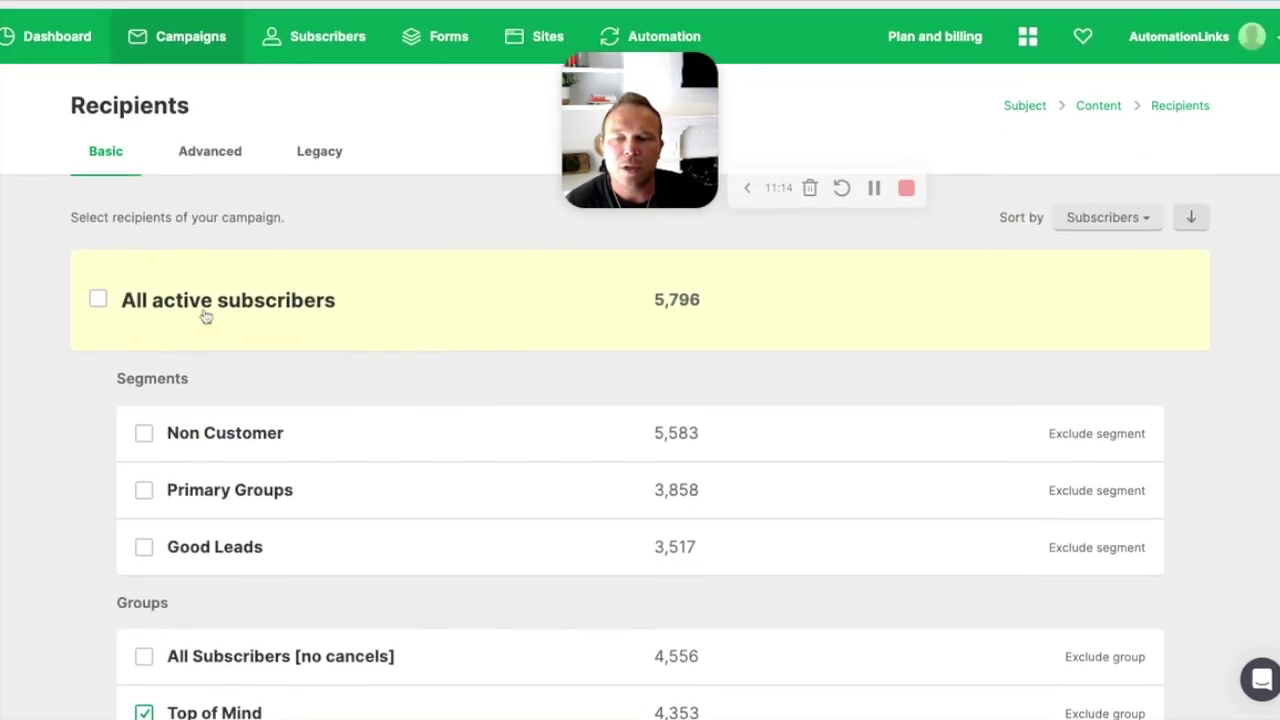
click(157, 291)
scroll(155, 292, down, 2)
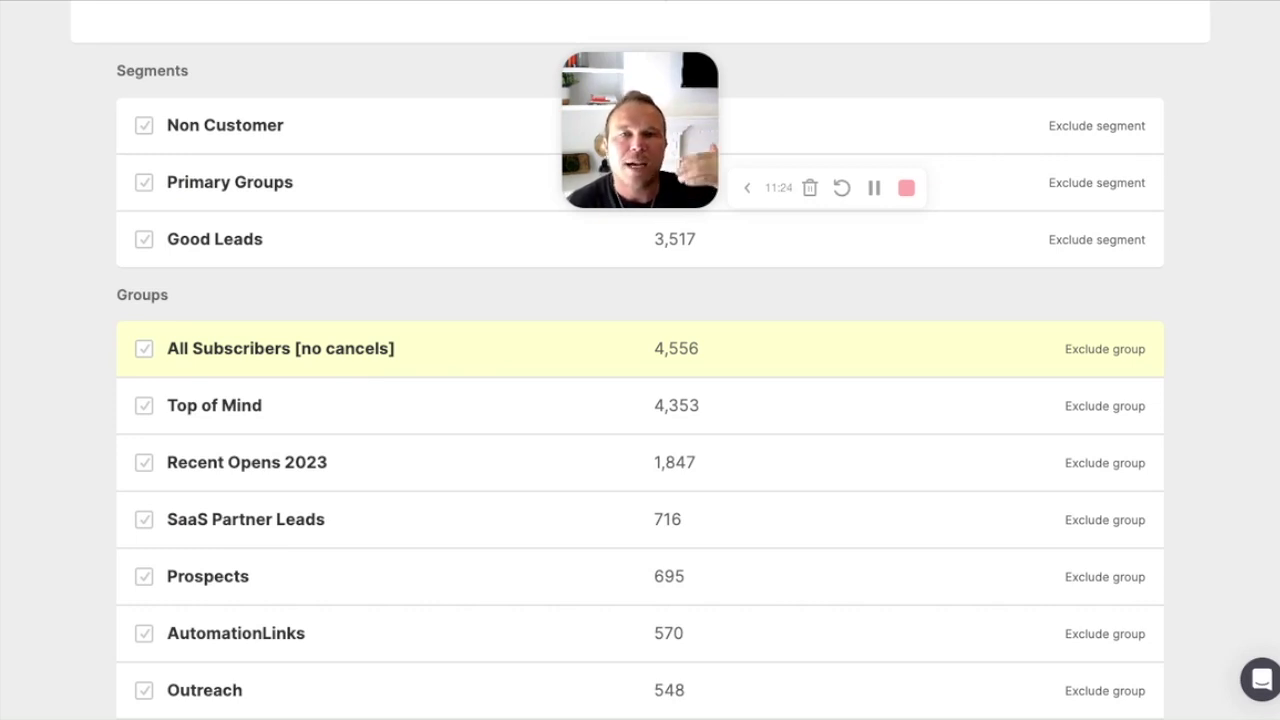
scroll(408, 472, up, 3)
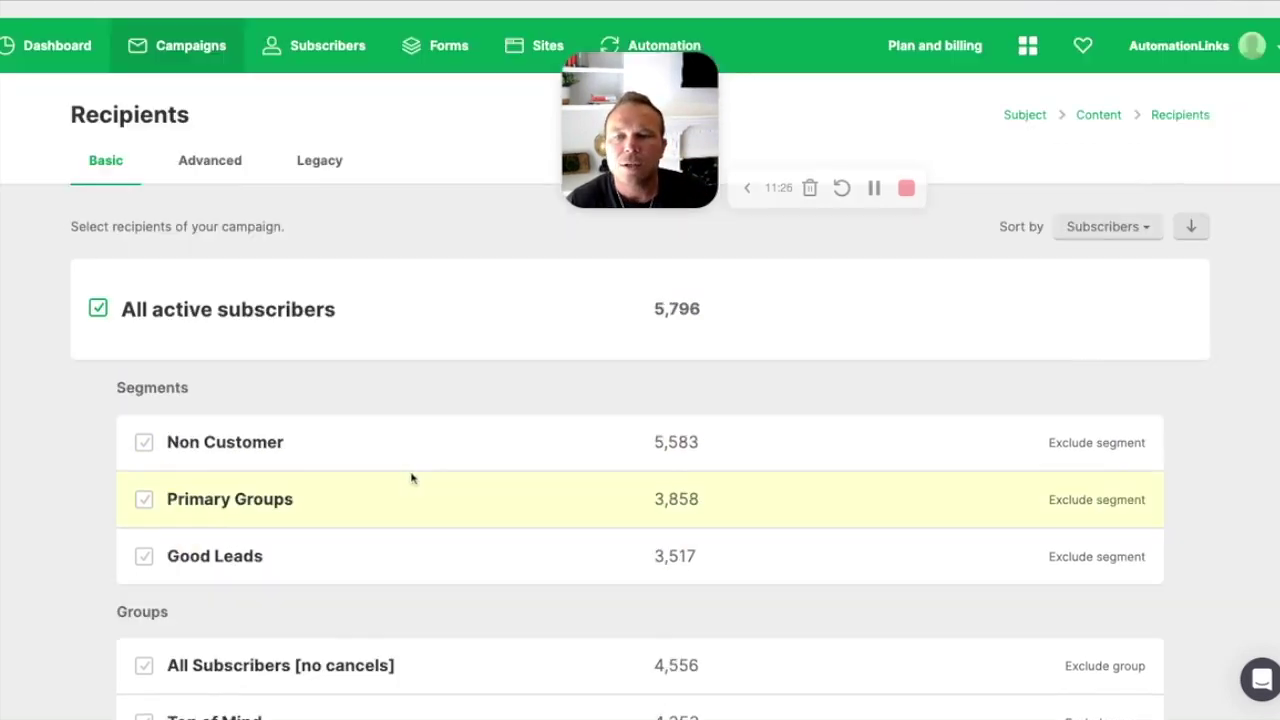
scroll(471, 294, down, 15)
scroll(489, 351, down, 10)
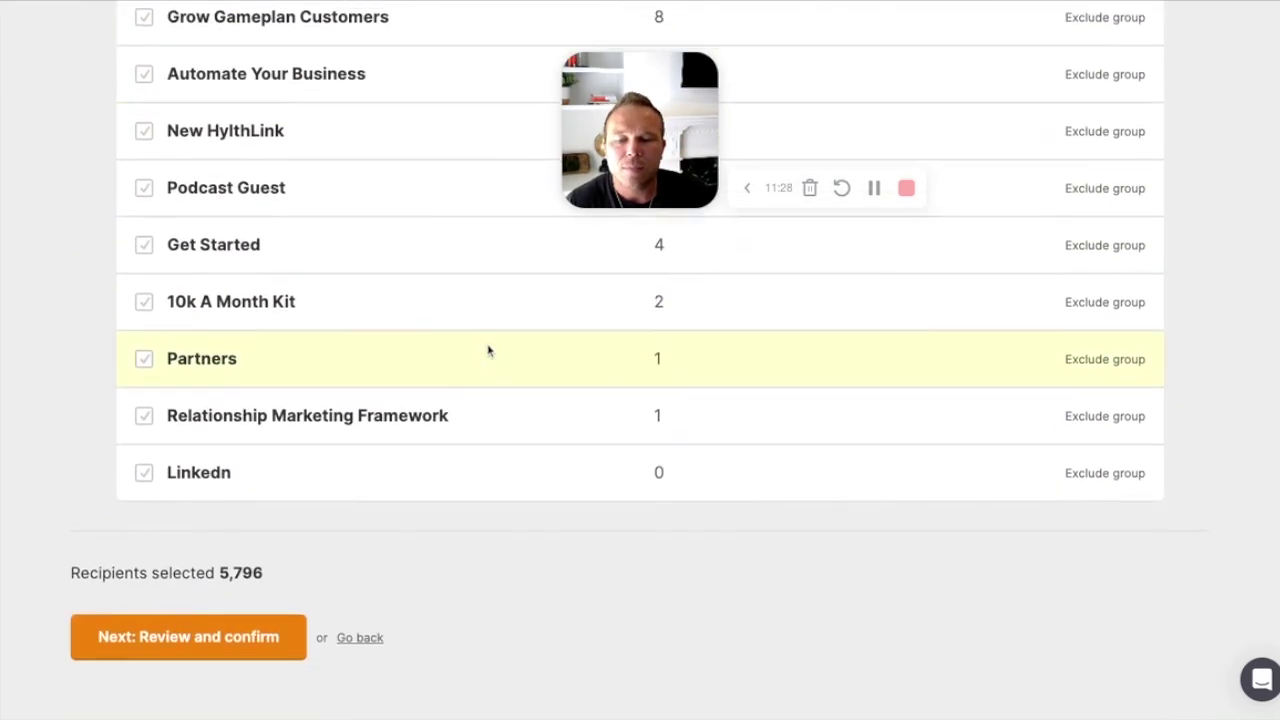
click(200, 643)
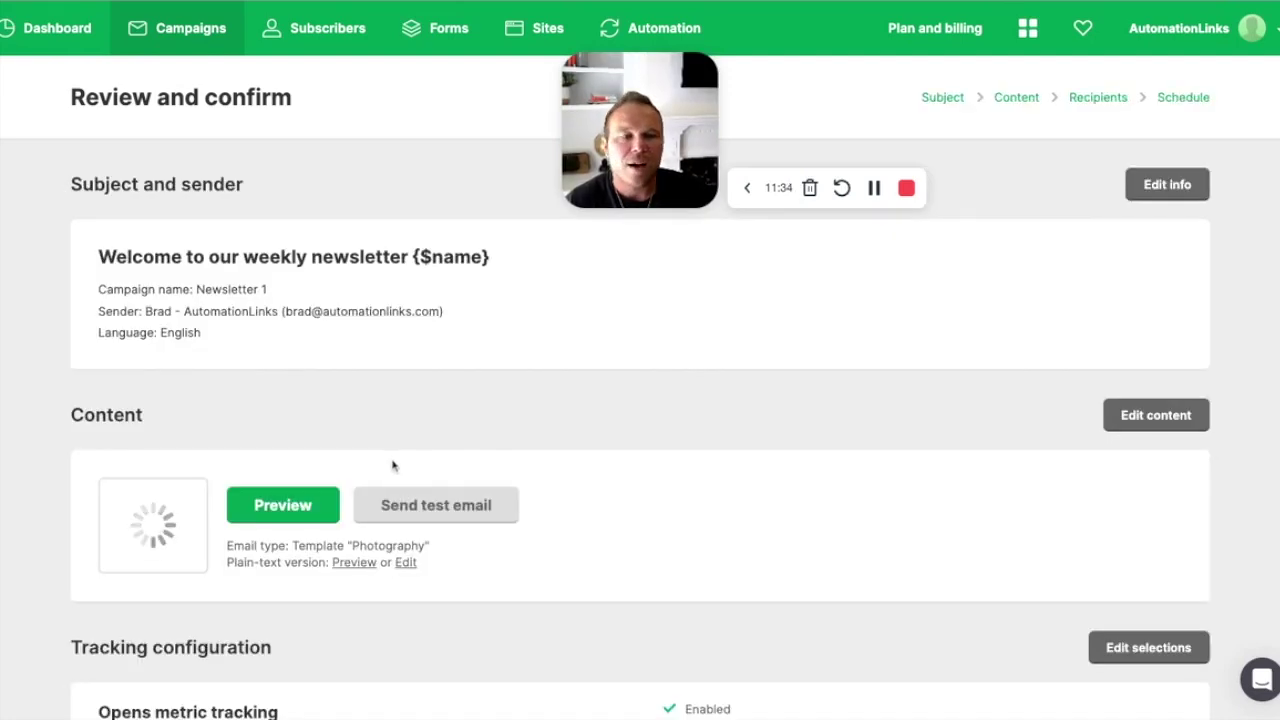
Step: Preview the email in mobile and desktop layouts, then proceed to the Schedule step
scroll(393, 464, down, 4)
scroll(393, 464, up, 4)
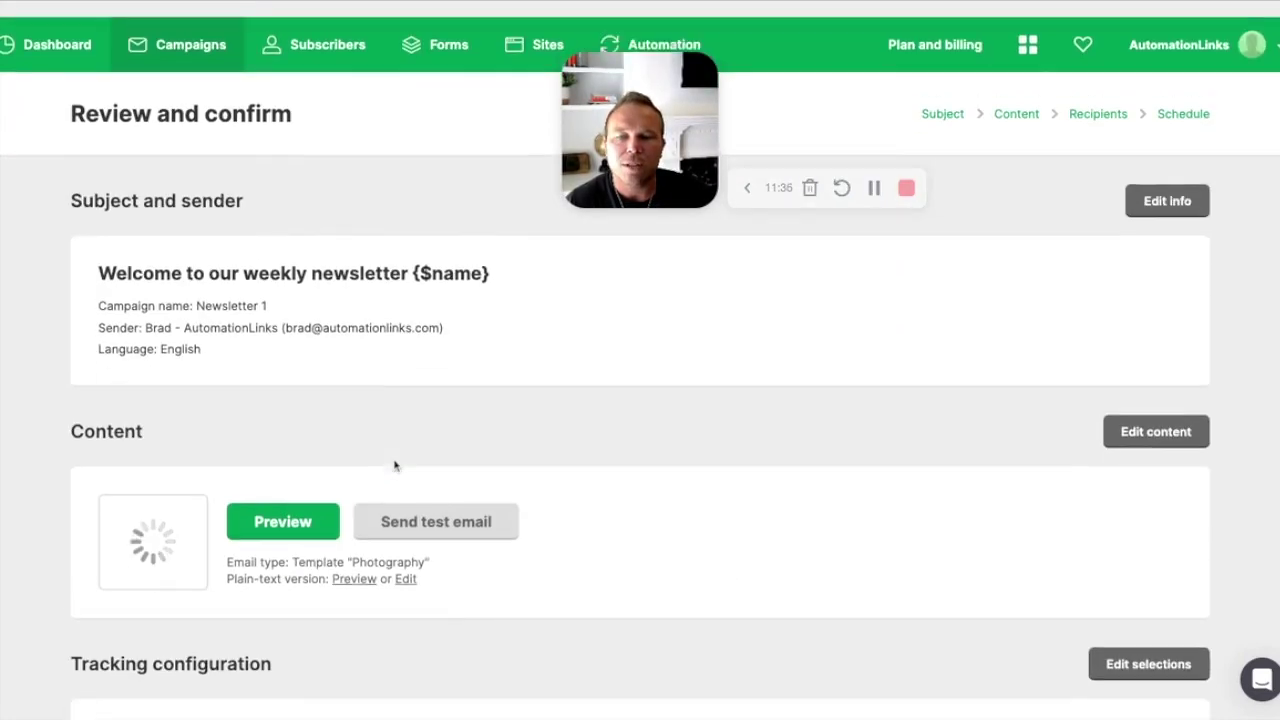
drag(100, 248, 766, 286)
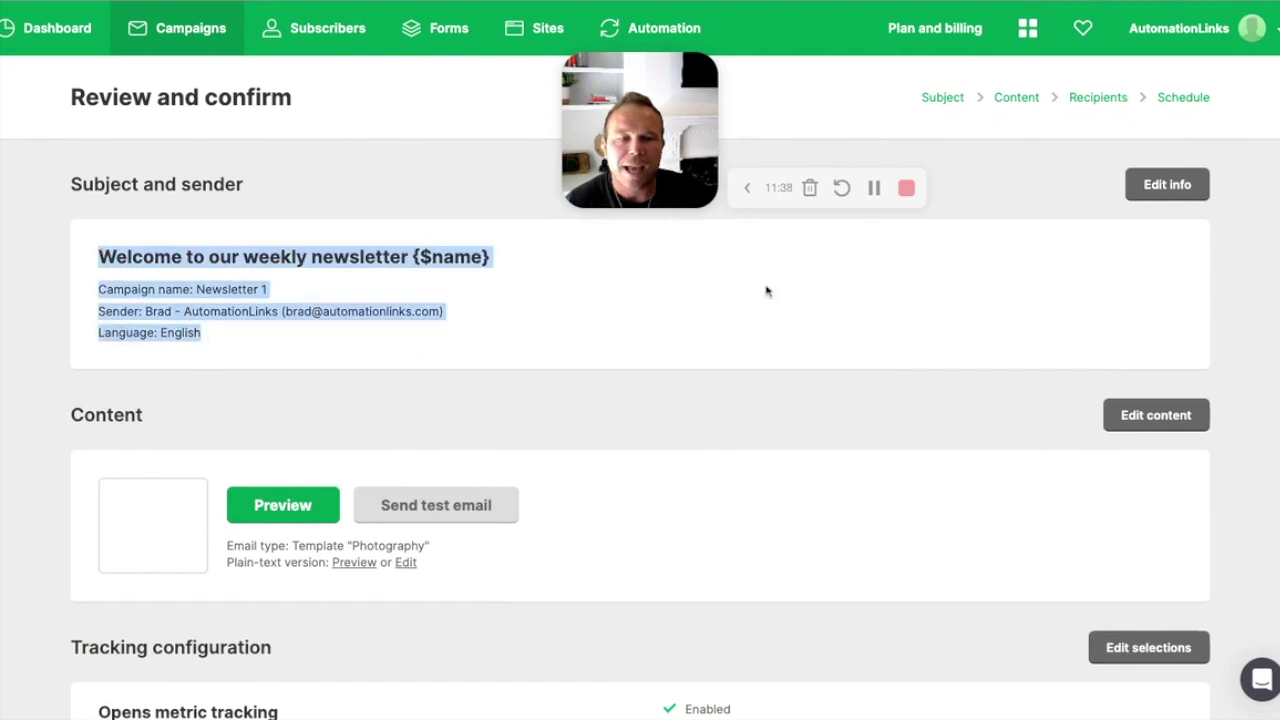
scroll(763, 378, down, 3)
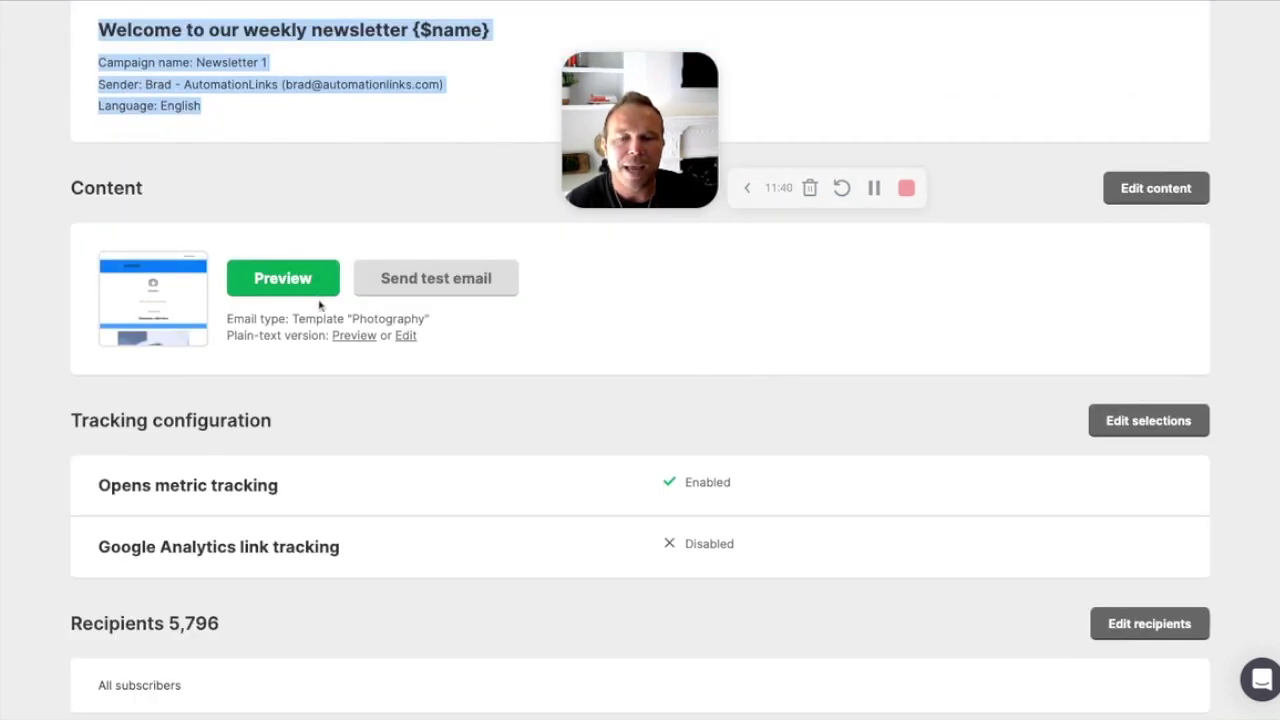
scroll(619, 397, down, 1)
scroll(619, 397, down, 1)
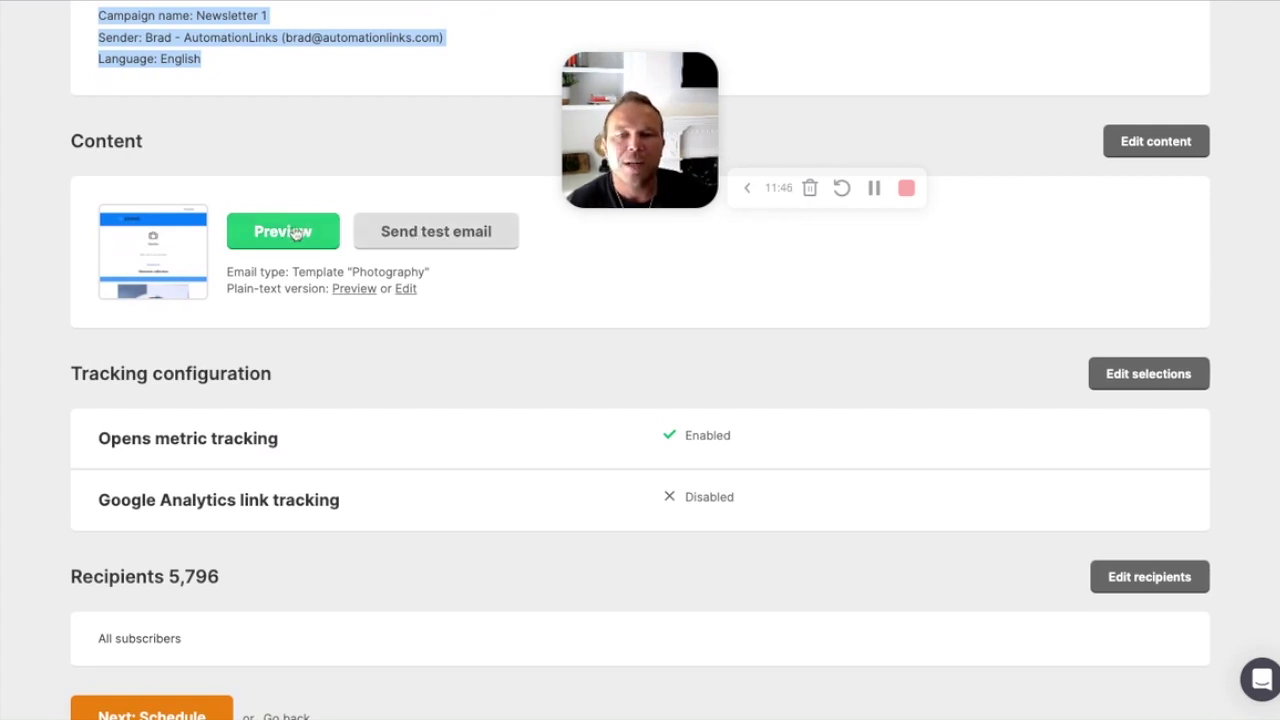
click(873, 190)
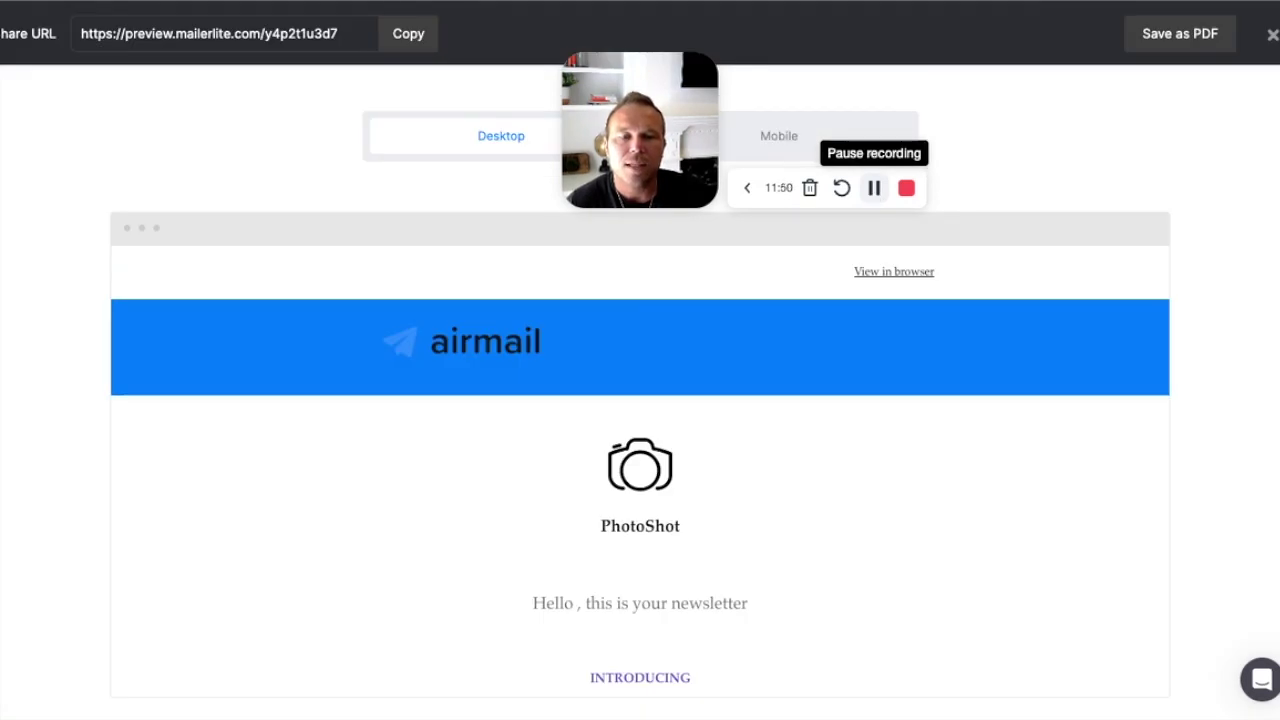
click(789, 138)
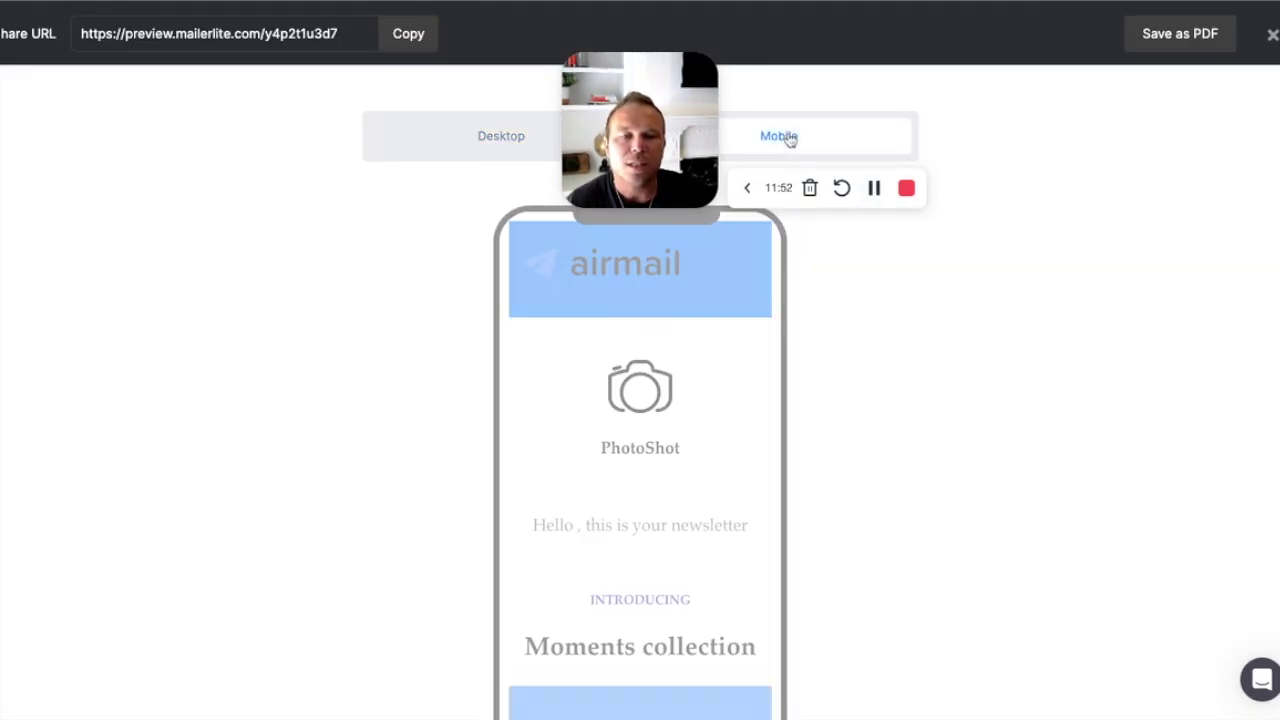
click(463, 143)
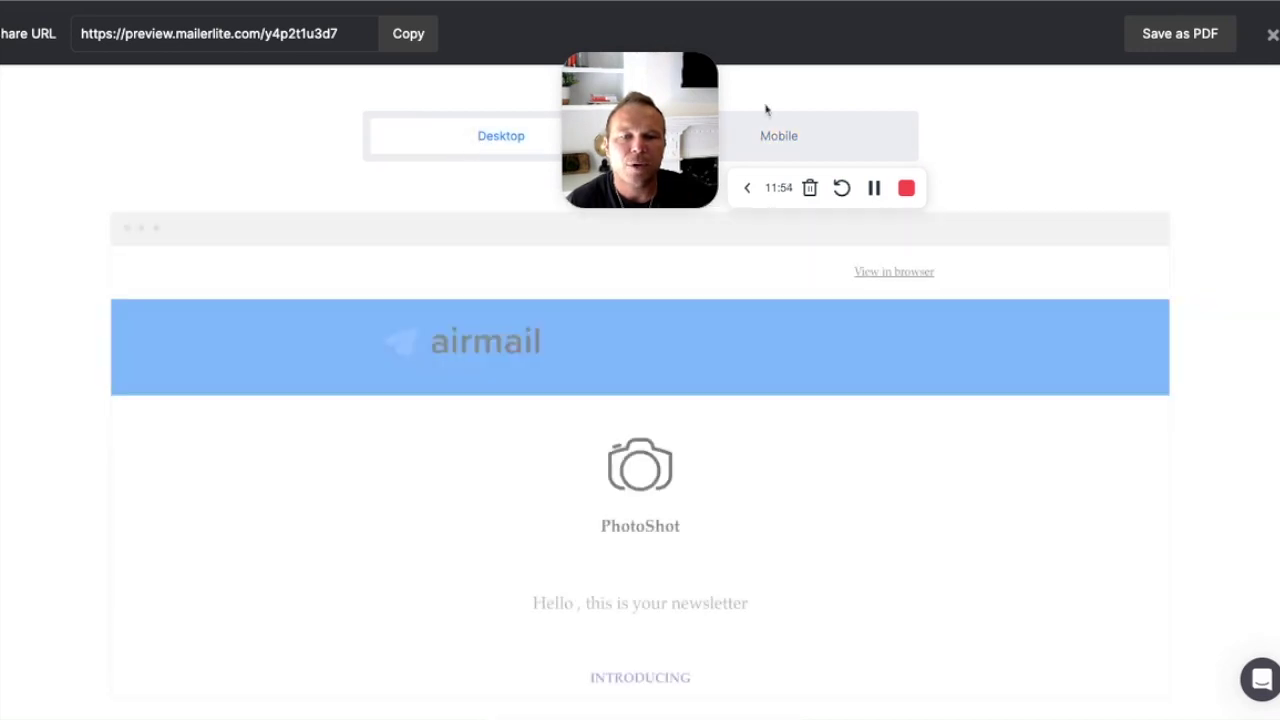
click(1271, 37)
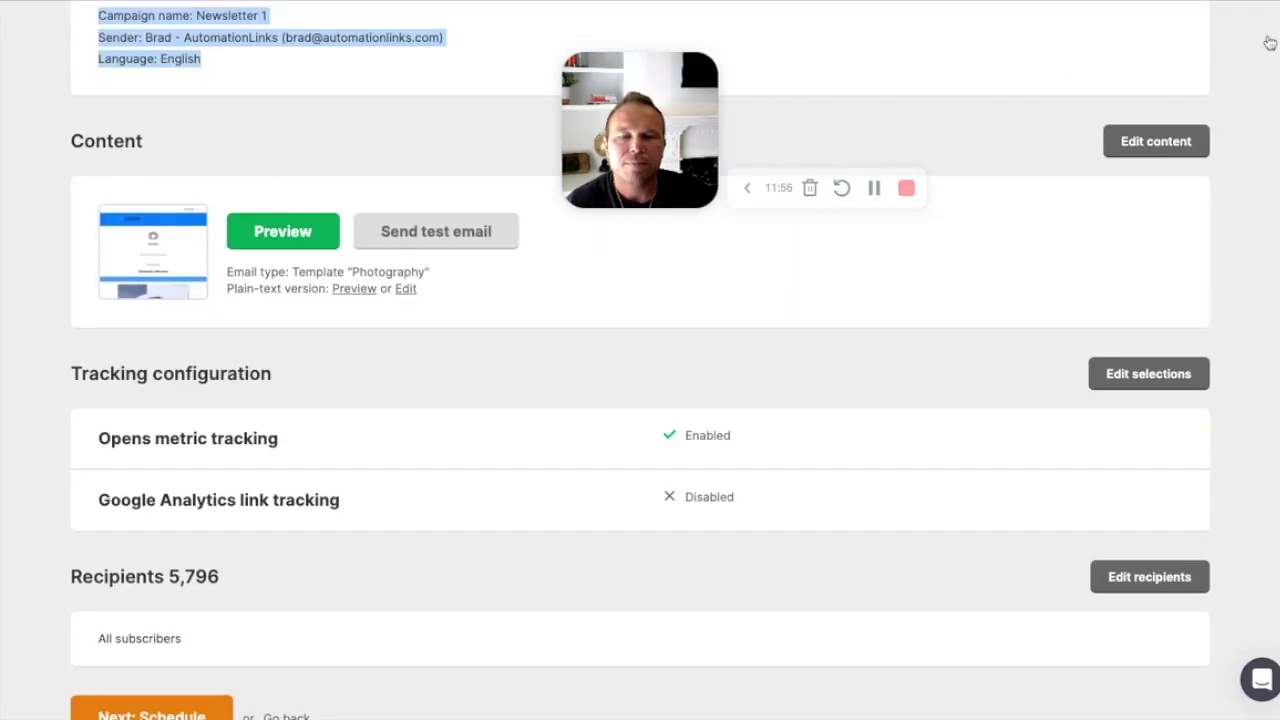
scroll(766, 447, down, 1)
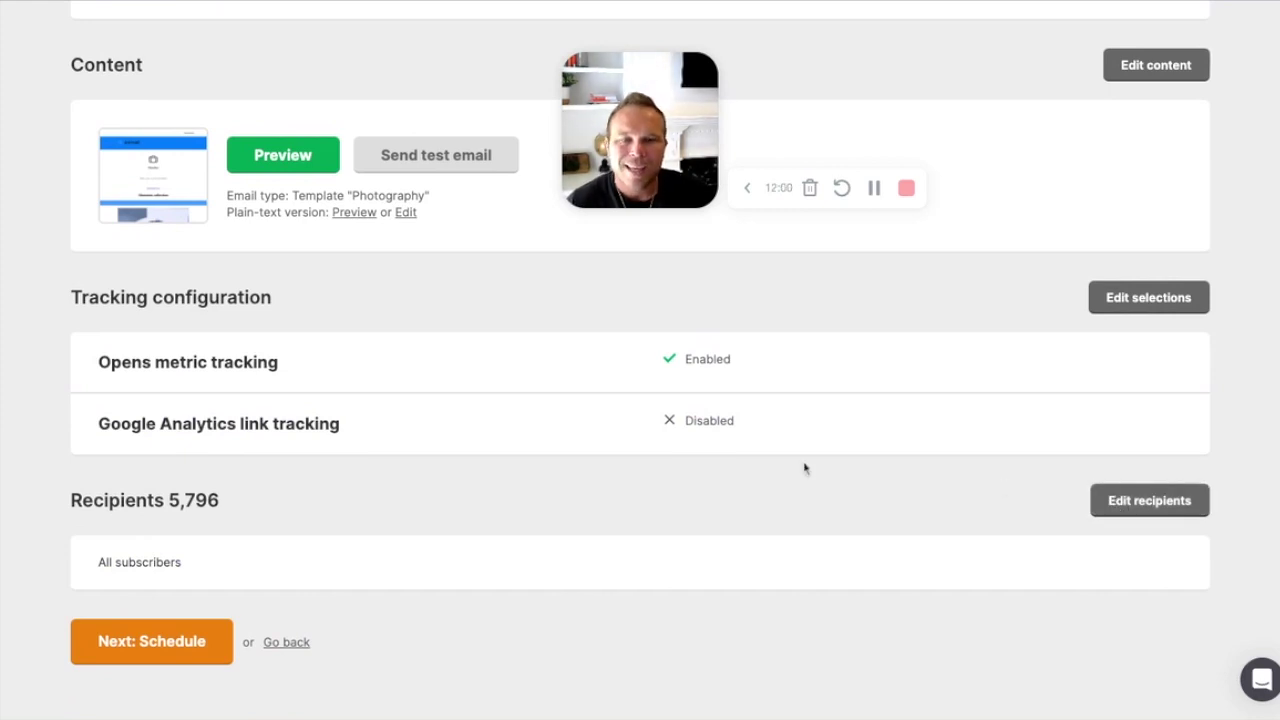
click(192, 640)
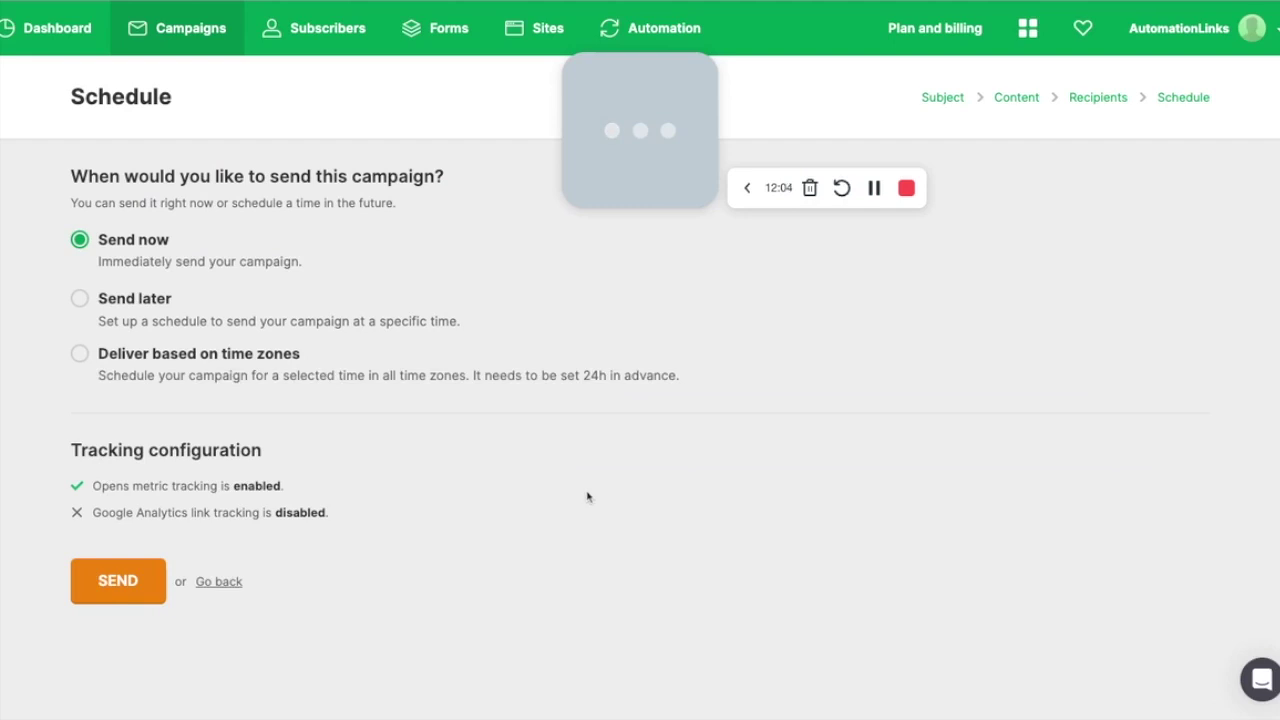
Step: Schedule time-zone-based delivery for 2023-09-01 at 15:15
click(80, 299)
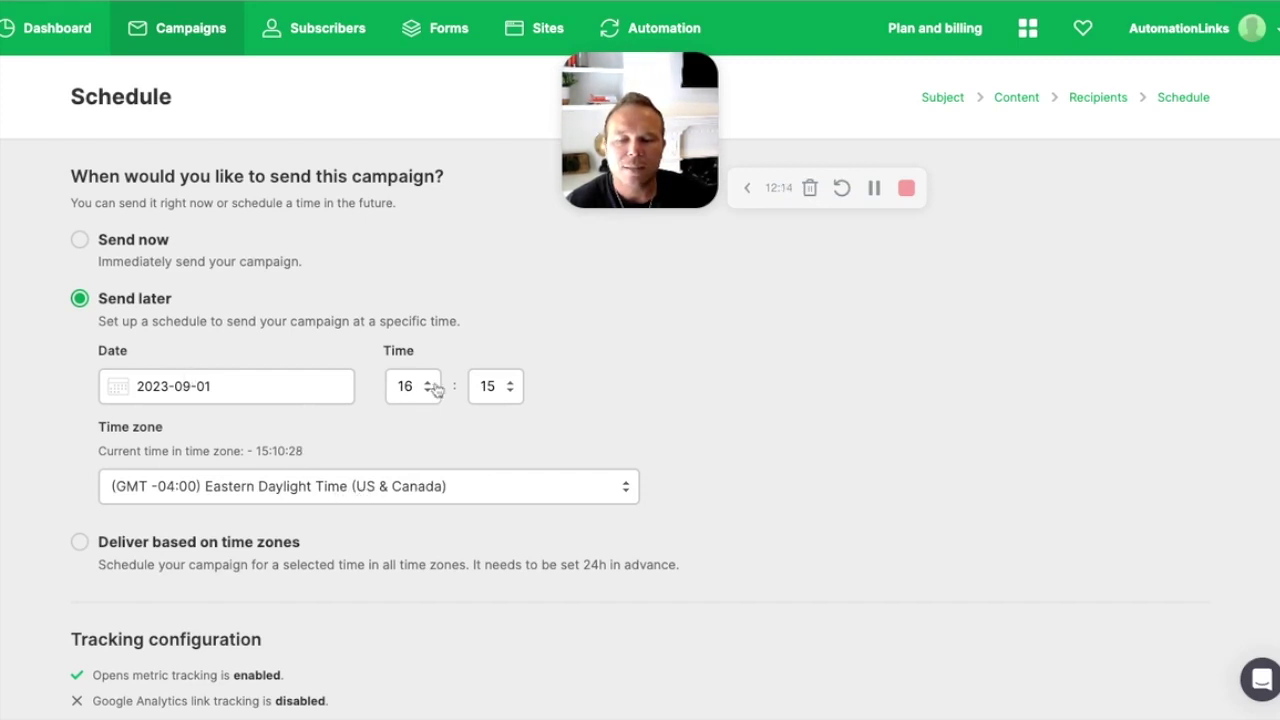
scroll(336, 517, down, 3)
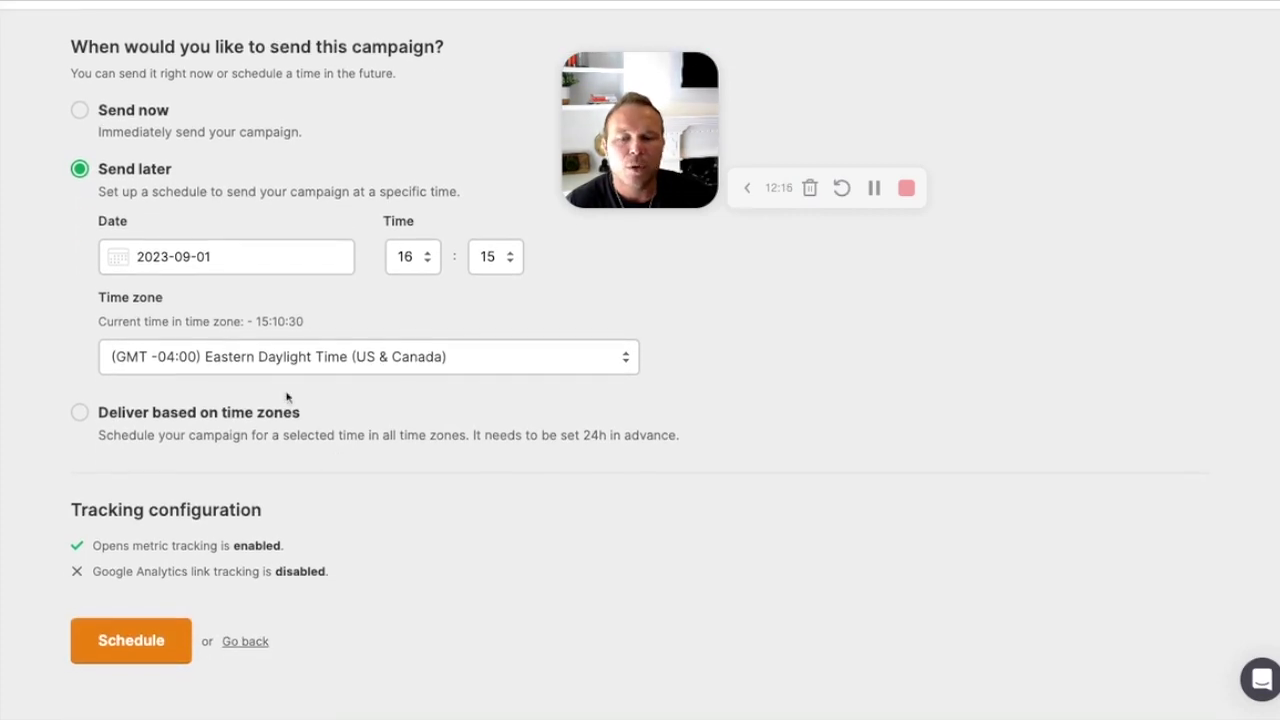
click(242, 421)
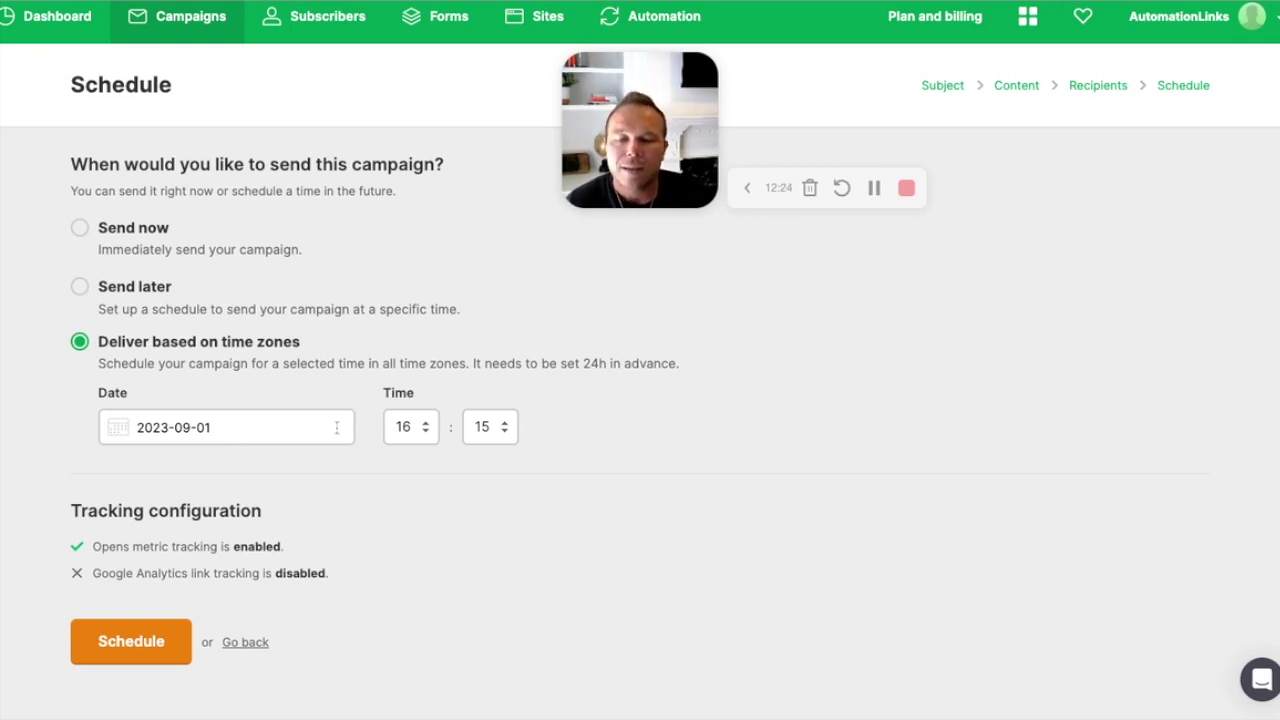
scroll(412, 430, down, 1)
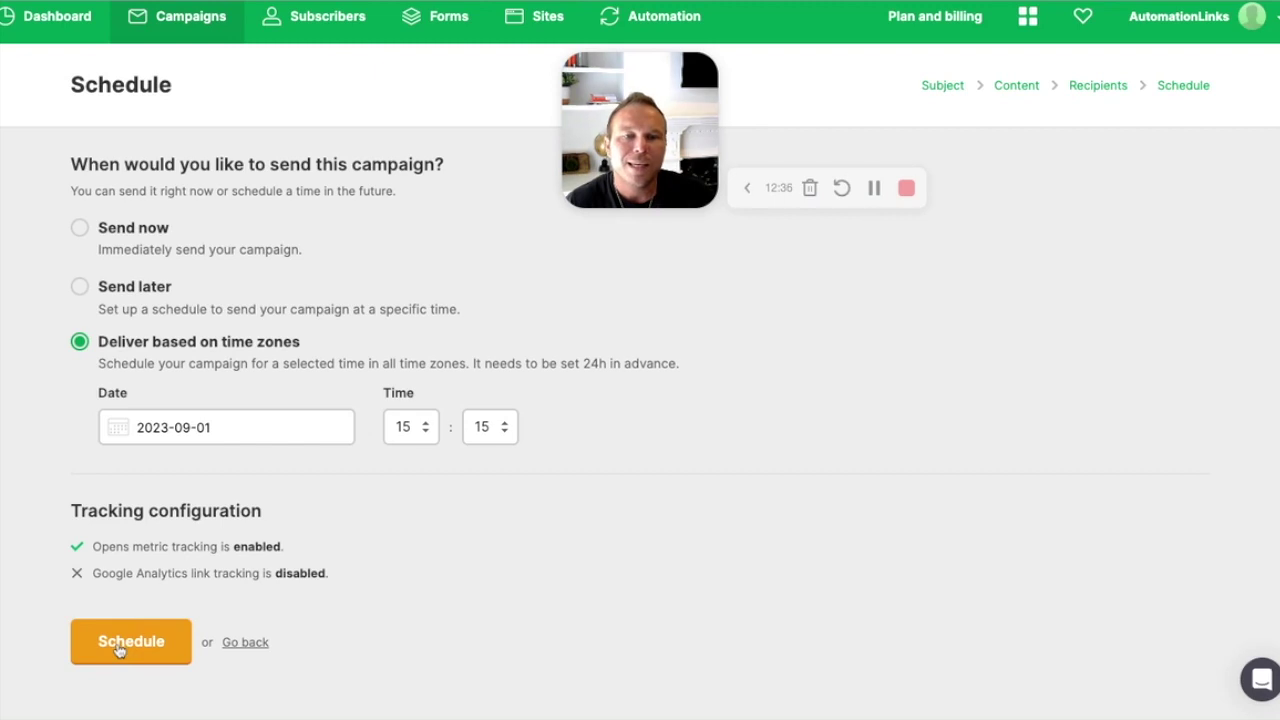
scroll(320, 275, up, 1)
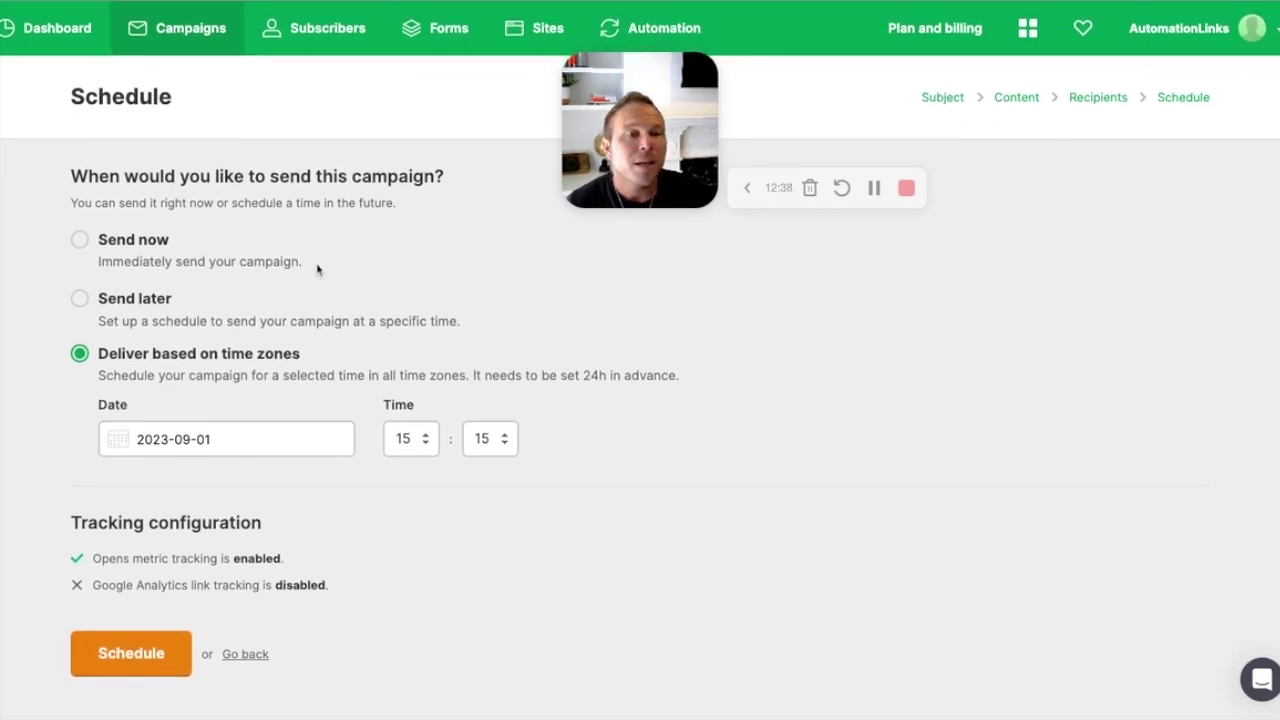